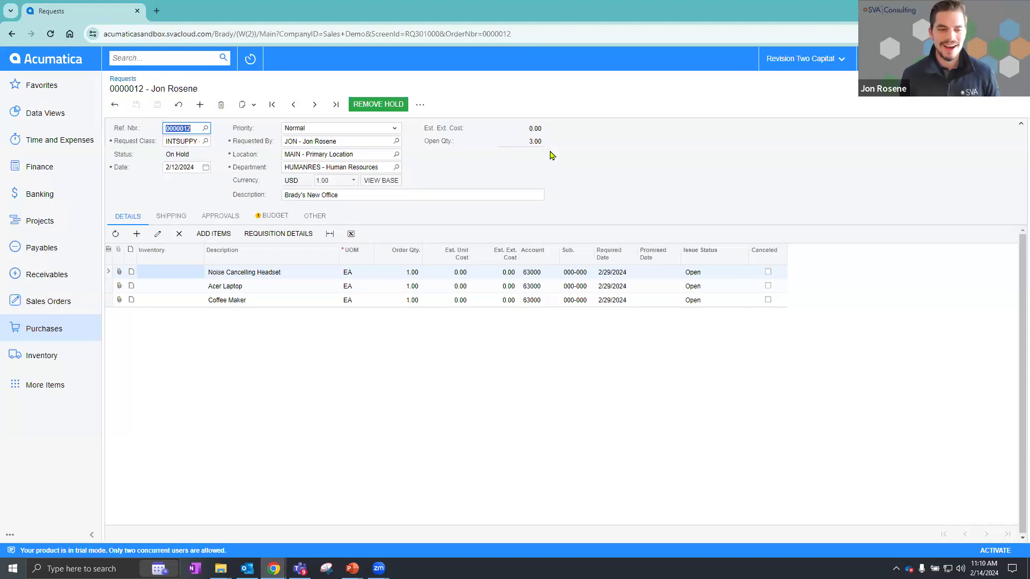
{"action": "left_click", "coordinate": [270, 288]}
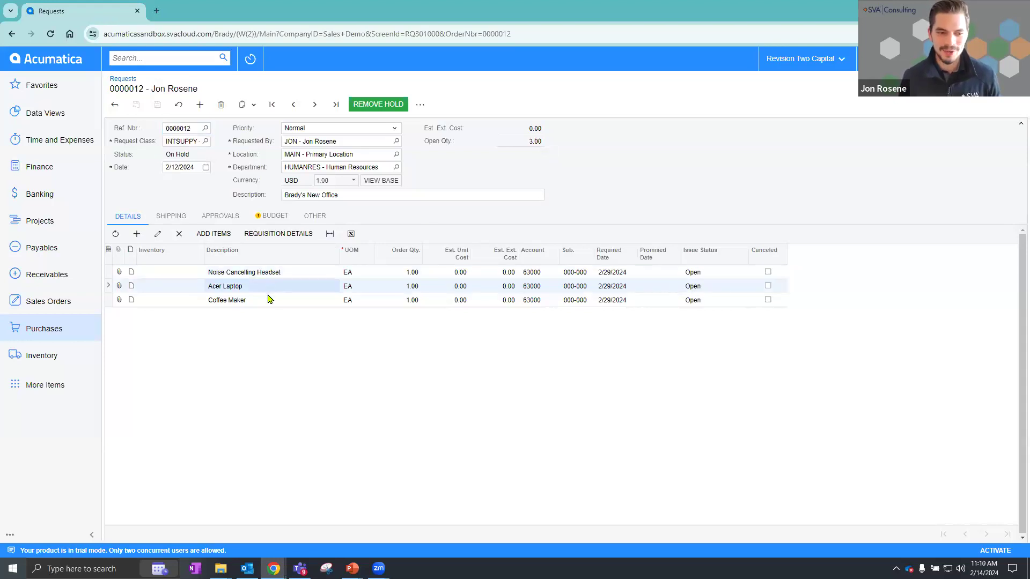
{"action": "left_click", "coordinate": [268, 302]}
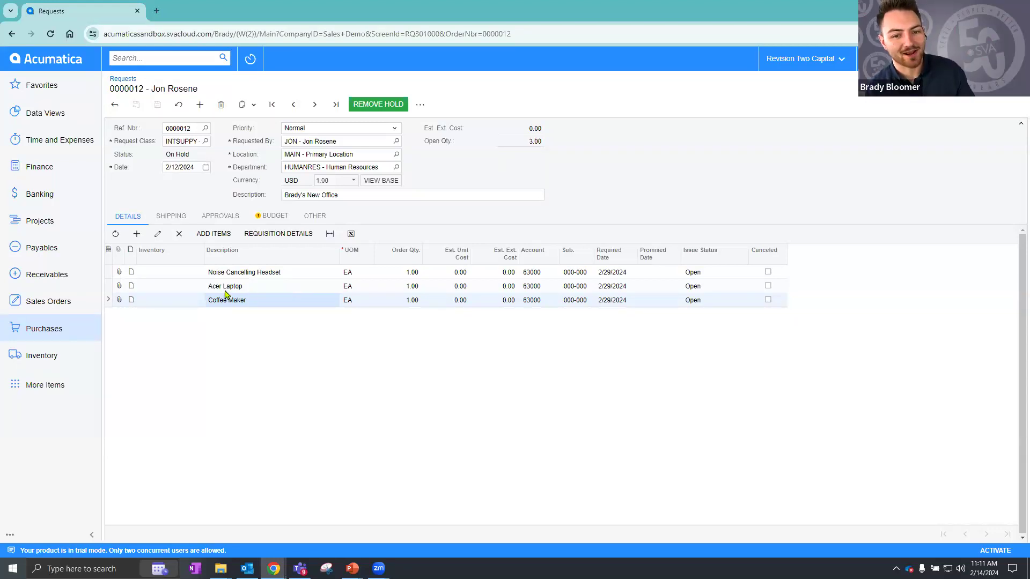
Step: Add a new line to the purchase request with the description 40" Inch TV (Specifically for Work Only)
{"action": "left_click", "coordinate": [137, 236]}
{"action": "left_click", "coordinate": [311, 312]}
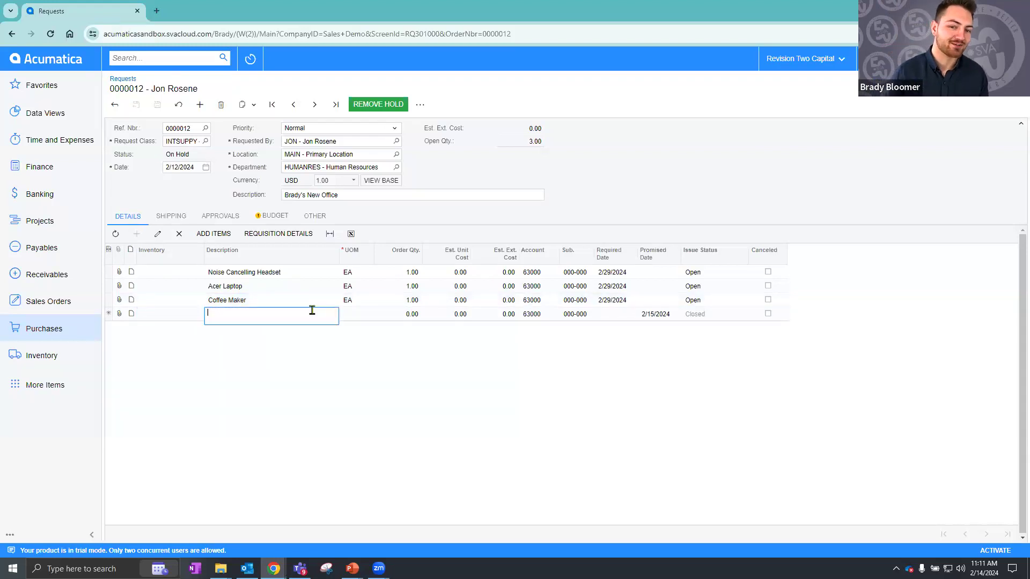
{"action": "type", "text": "40"}
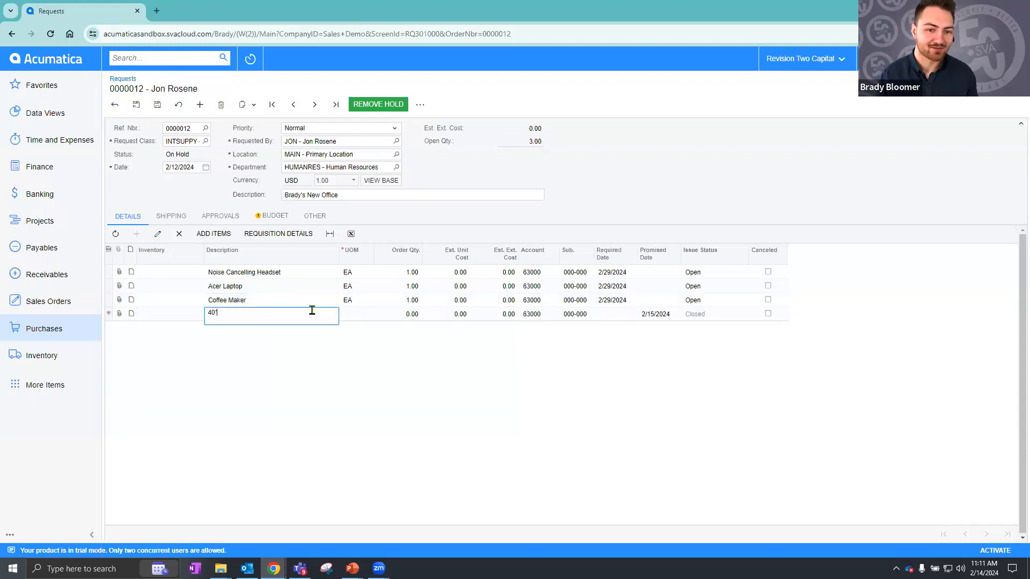
{"action": "type", "text": "\" Inch TV"}
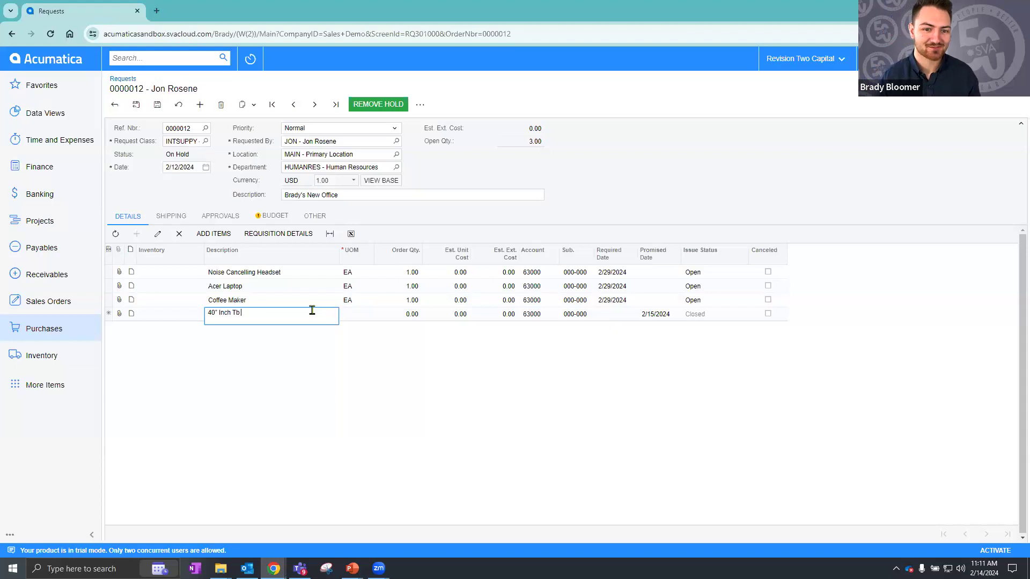
{"action": "type", "text": " (Spec"}
{"action": "type", "text": "i"}
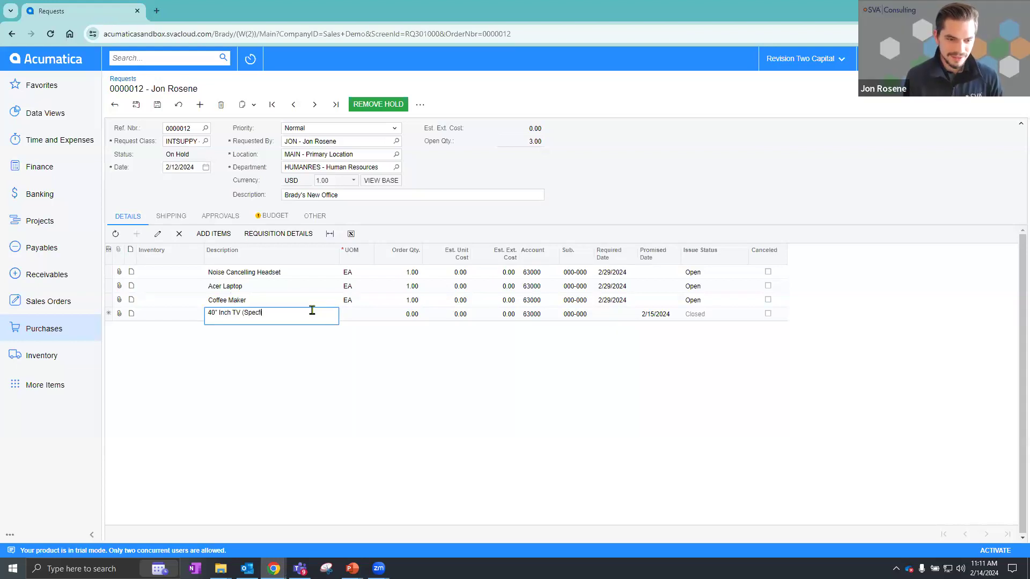
{"action": "type", "text": "fically for Work Only)"}
{"action": "key", "text": "Tab"}
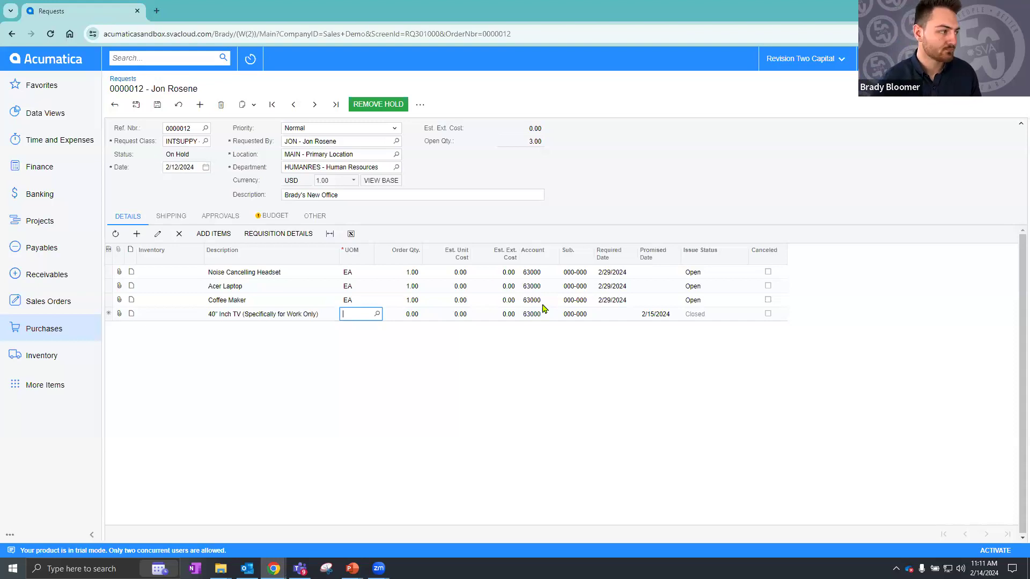
Step: Set the new TV line's unit of measure to EA and its order quantity to 1
{"action": "type", "text": "EA"}
{"action": "key", "text": "Tab"}
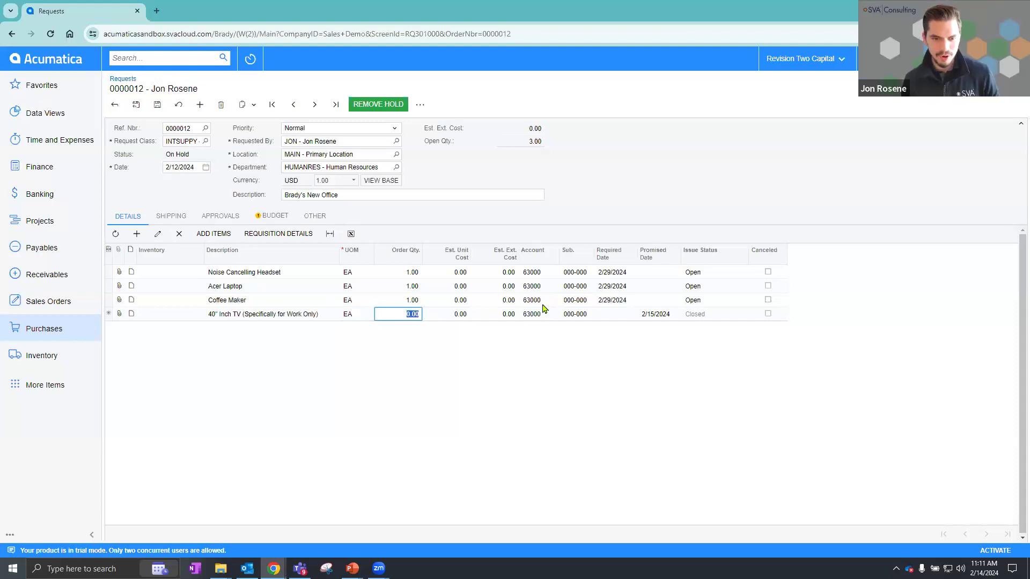
{"action": "type", "text": "1"}
{"action": "key", "text": "Tab"}
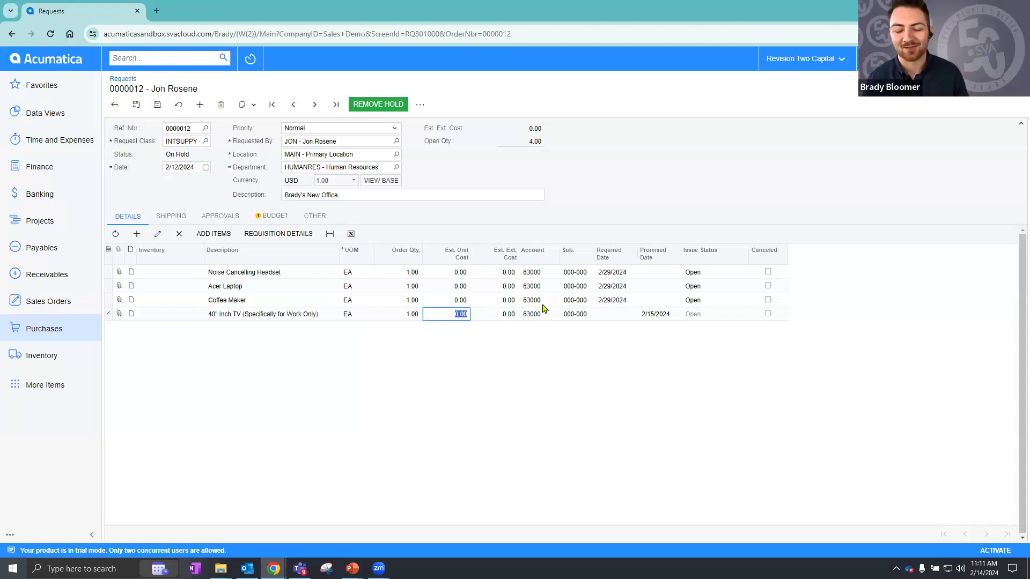
Step: Set the required date of the TV line to 2/29/2024
{"action": "key", "text": "Tab"}
{"action": "key", "text": "Tab"}
{"action": "key", "text": "Tab"}
{"action": "key", "text": "Tab"}
{"action": "type", "text": "02292024"}
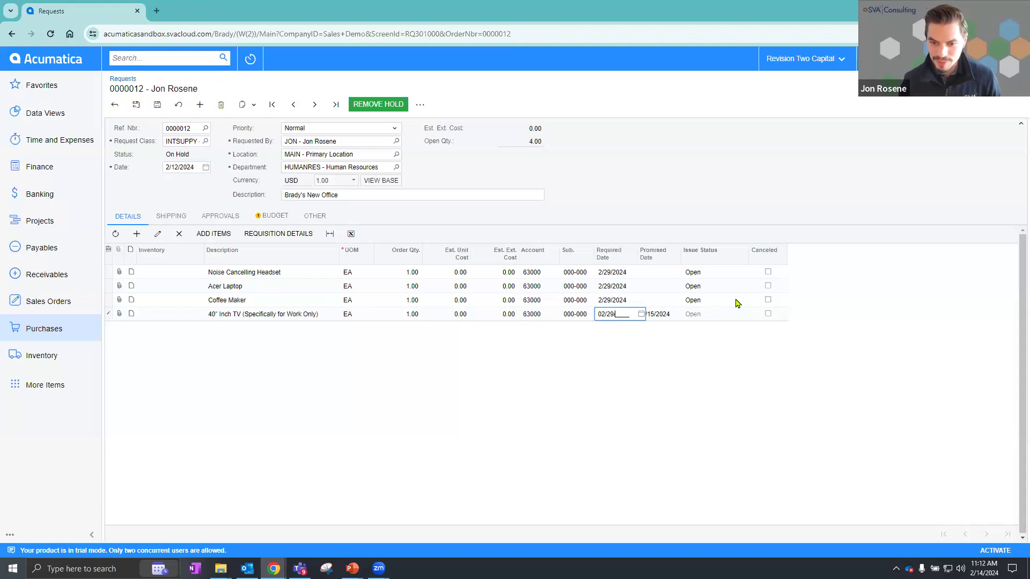
{"action": "key", "text": "Tab"}
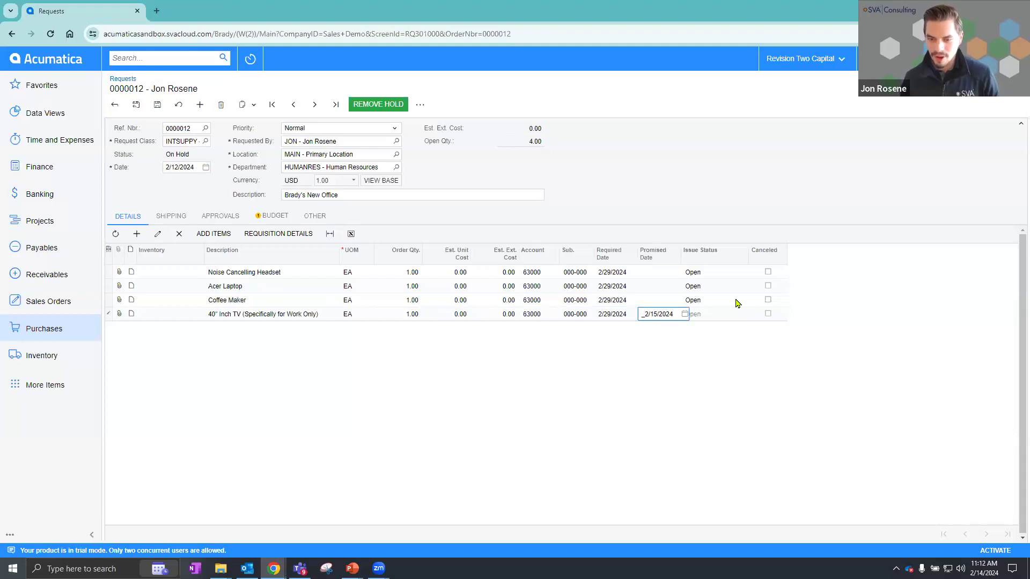
Step: Clear the promised date on the TV line and save the purchase request
{"action": "key", "text": "Delete"}
{"action": "key", "text": "Delete"}
{"action": "key", "text": "Delete"}
{"action": "key", "text": "Delete"}
{"action": "key", "text": "Delete"}
{"action": "key", "text": "Delete"}
{"action": "key", "text": "Delete"}
{"action": "key", "text": "Delete"}
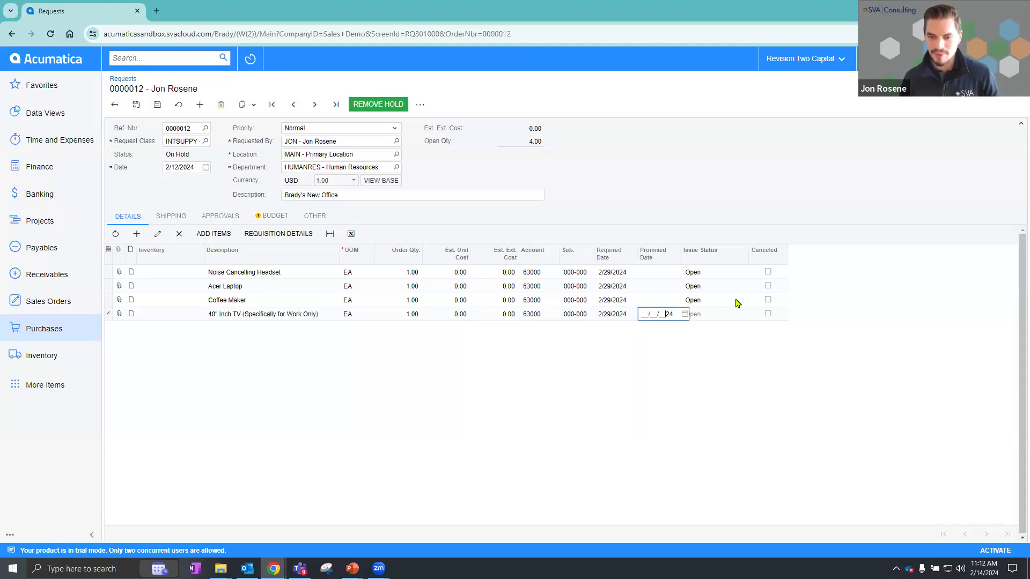
{"action": "key", "text": "Tab"}
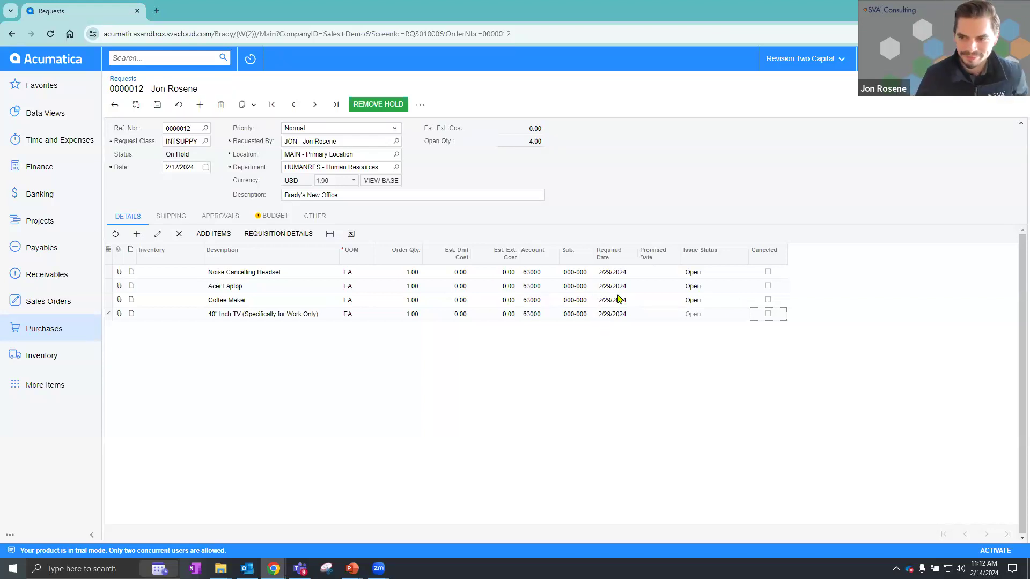
{"action": "key", "text": "ctrl+s"}
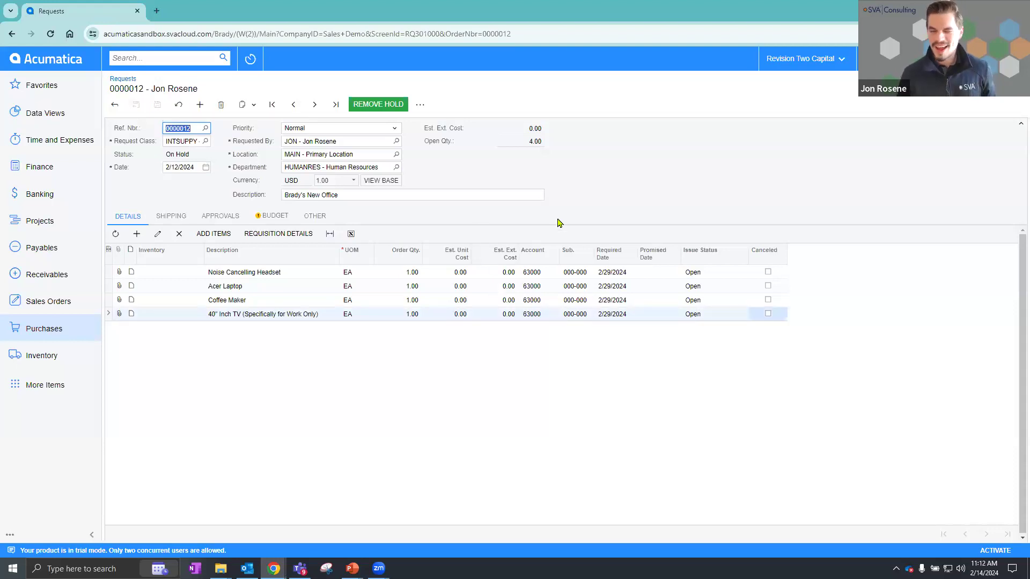
Step: Look through the list of people who can be chosen as the requester, leaving the current selection in place
{"action": "left_click", "coordinate": [352, 142]}
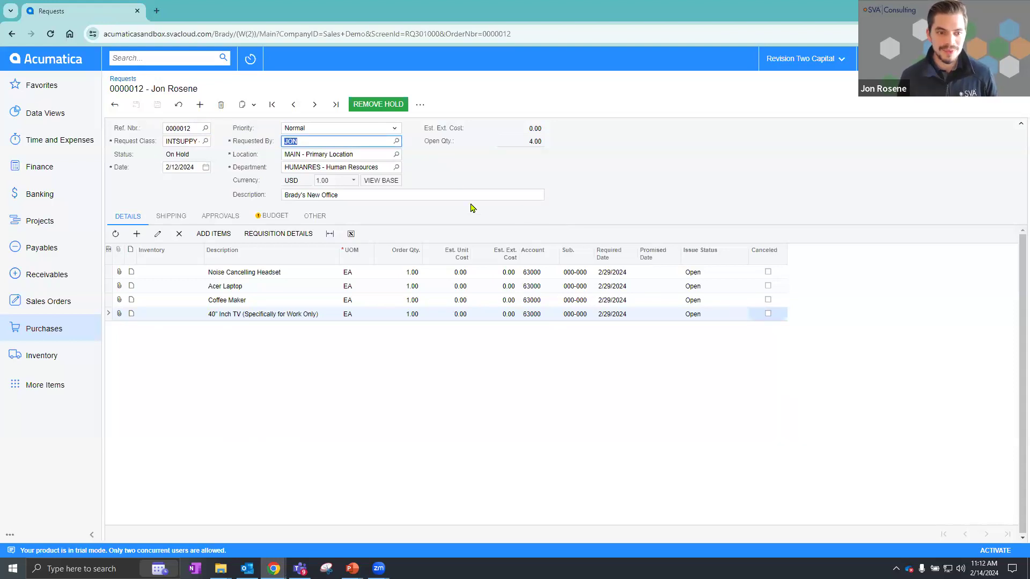
{"action": "left_click", "coordinate": [396, 141]}
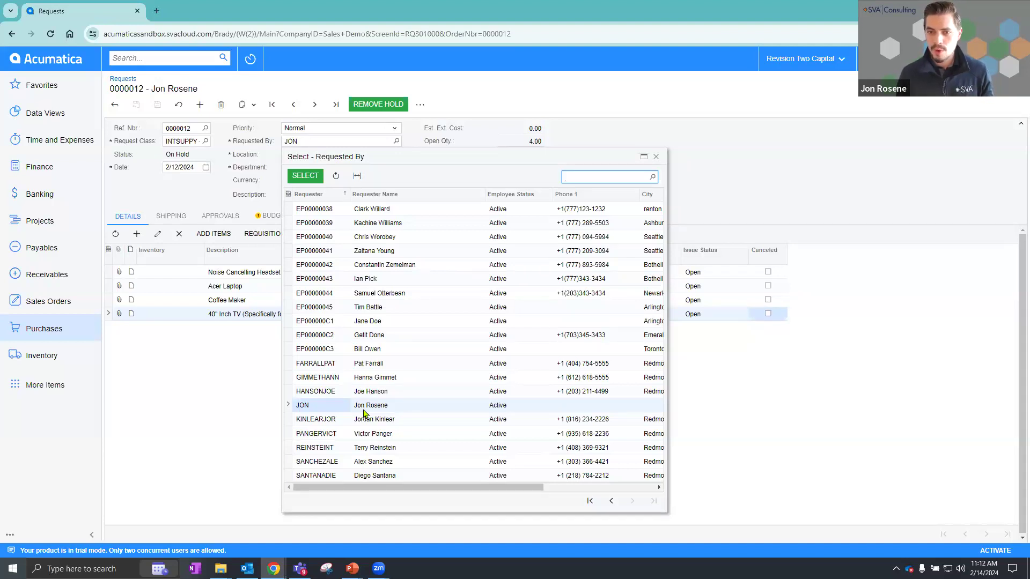
{"action": "left_click", "coordinate": [656, 156]}
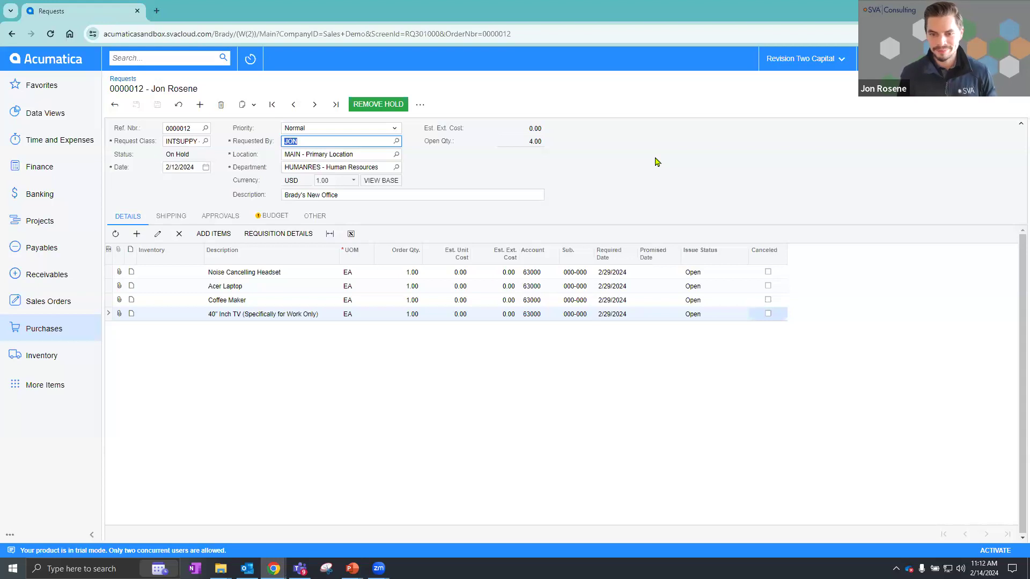
Step: Take the purchase request off hold
{"action": "left_click", "coordinate": [387, 105]}
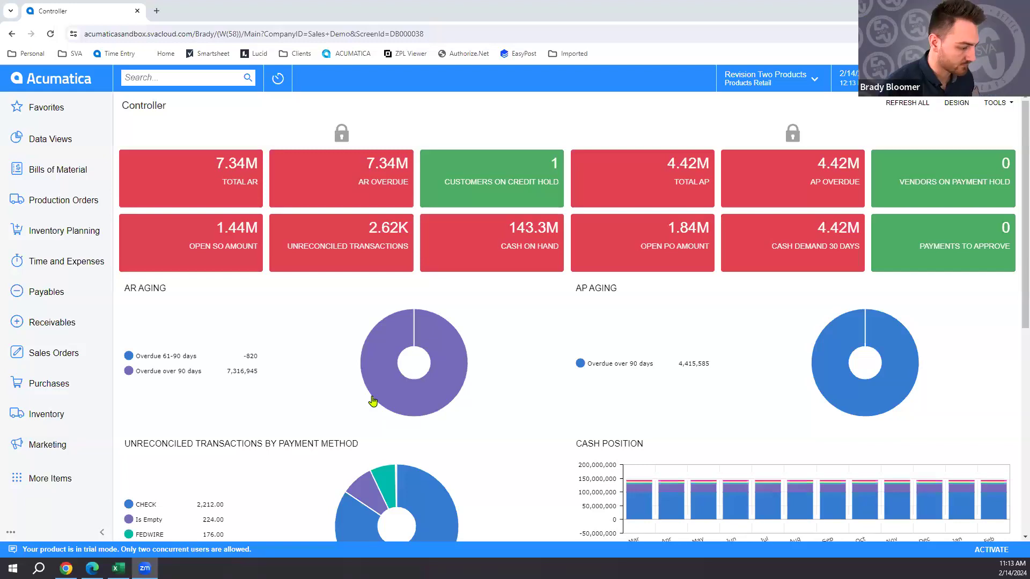
Step: Mark the Create Requisitions form in the Purchases workspace as a favorite and open it
{"action": "left_click", "coordinate": [114, 335]}
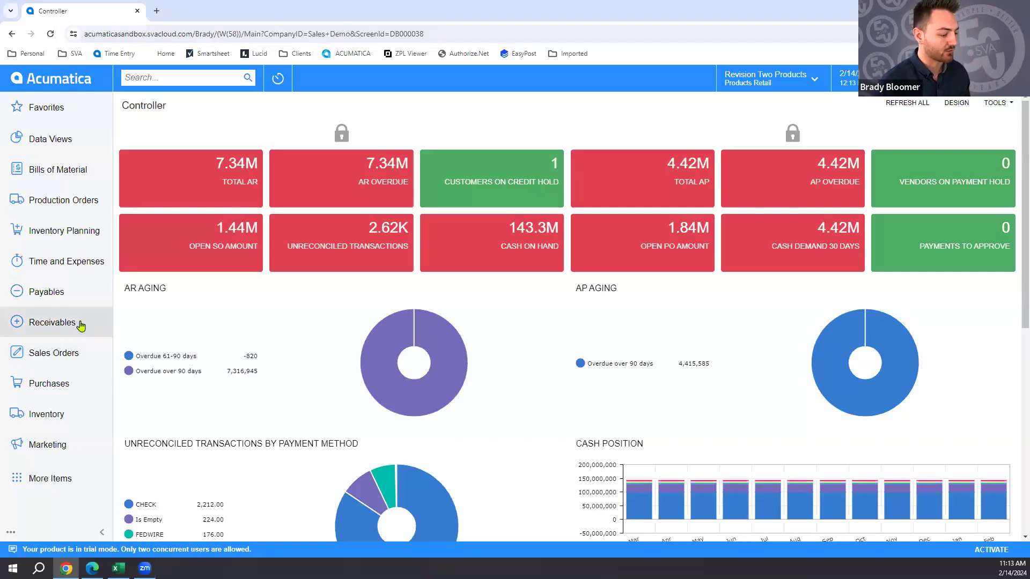
{"action": "left_click", "coordinate": [75, 382]}
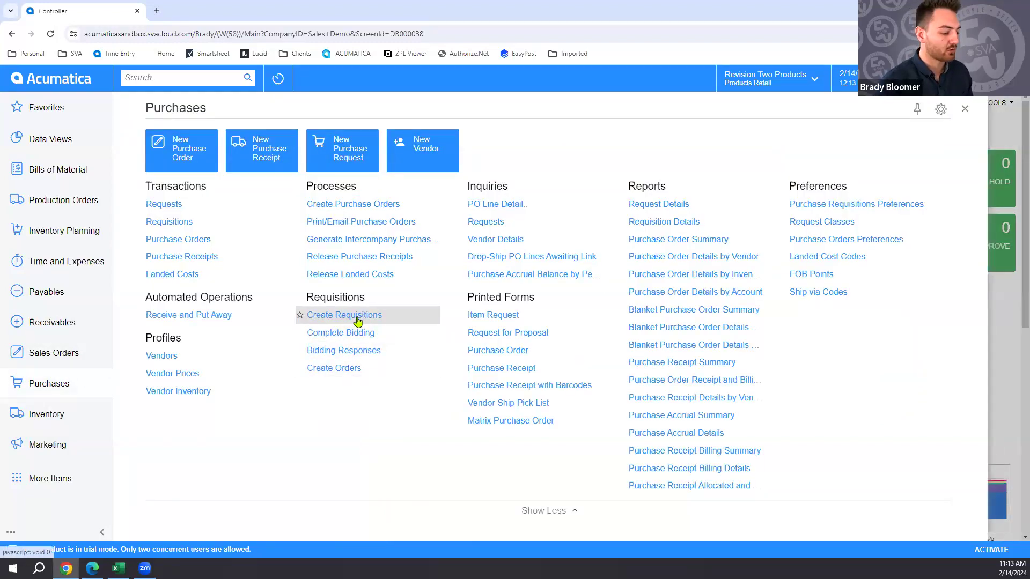
{"action": "left_click", "coordinate": [299, 315]}
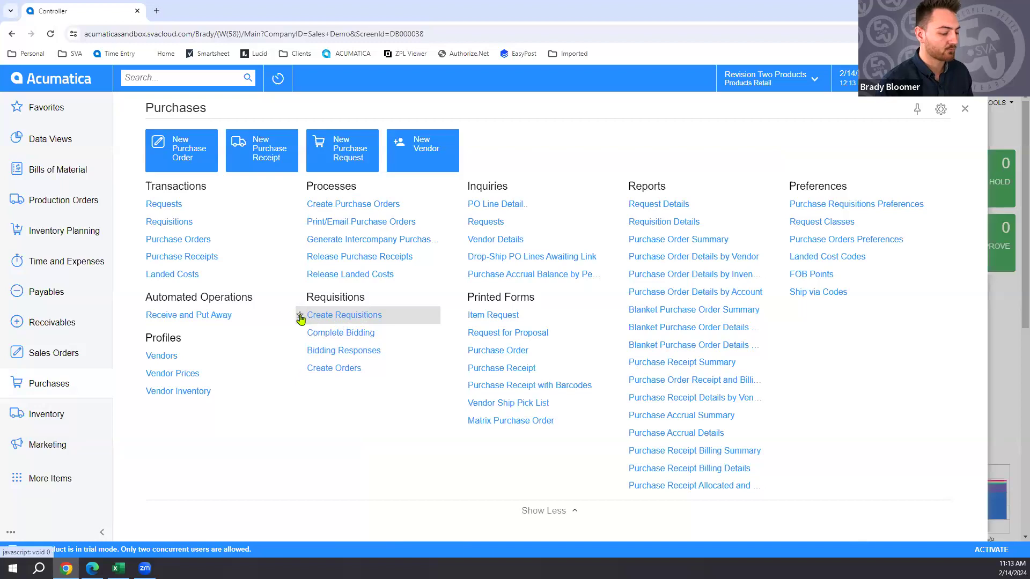
{"action": "left_click", "coordinate": [334, 319]}
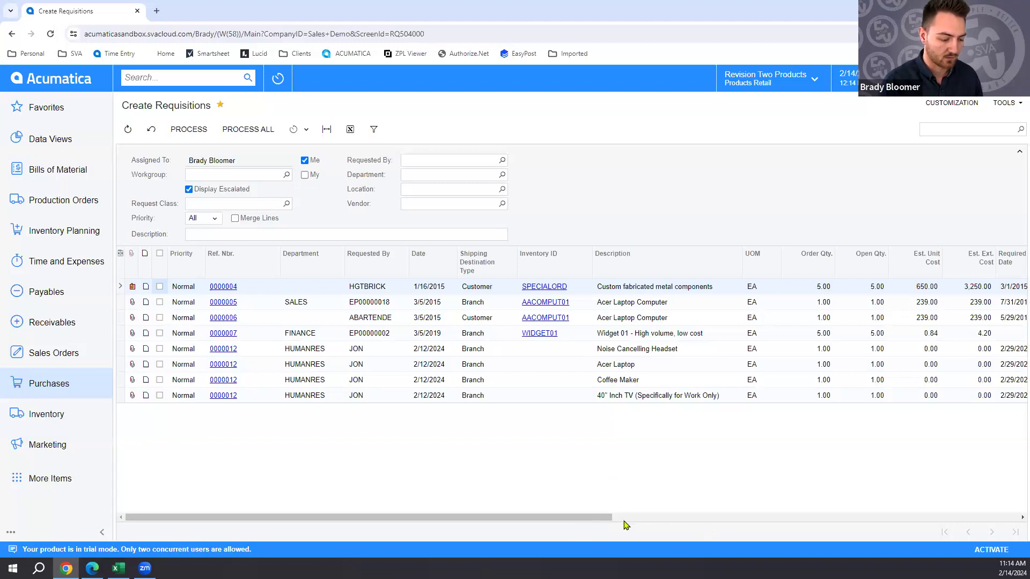
Step: Create a requisition from the HUMANRES request lines for the Noise Cancelling Headset, Acer Laptop and 40" Inch TV, leaving out the Coffee Maker
{"action": "left_click_drag", "start_coordinate": [607, 518], "coordinate": [793, 519]}
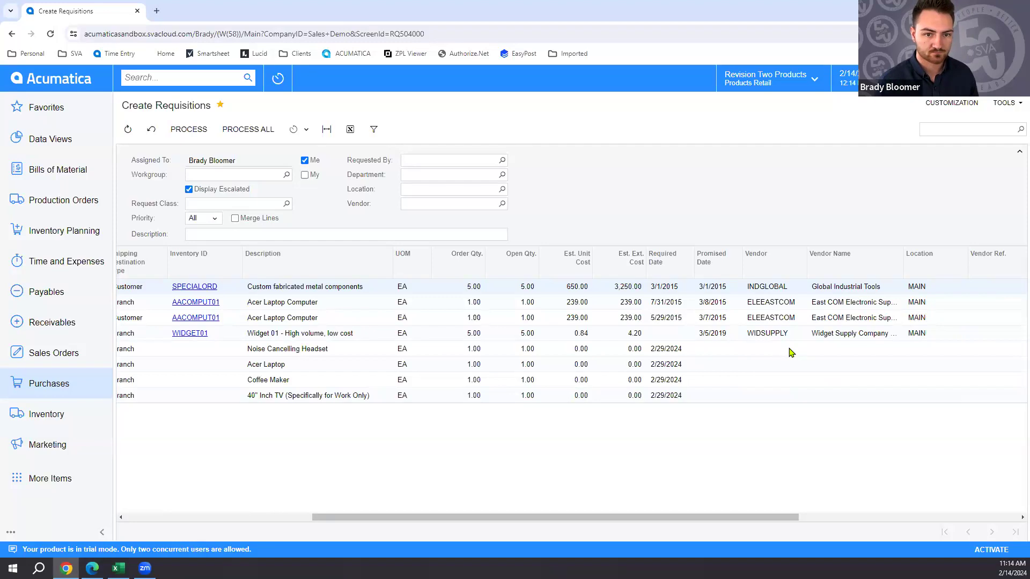
{"action": "left_click_drag", "start_coordinate": [710, 517], "coordinate": [453, 515]}
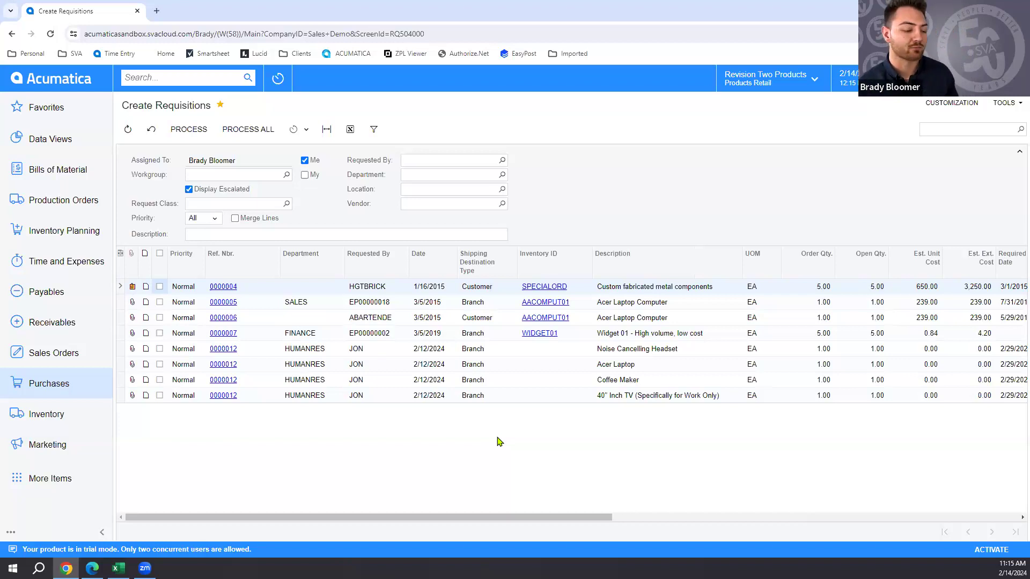
{"action": "left_click", "coordinate": [160, 349]}
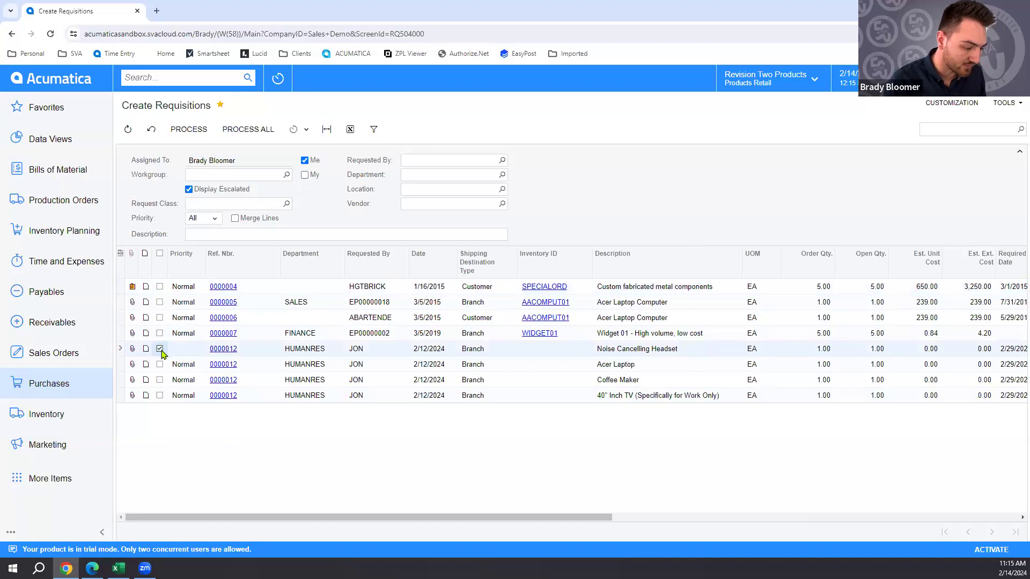
{"action": "left_click", "coordinate": [160, 365]}
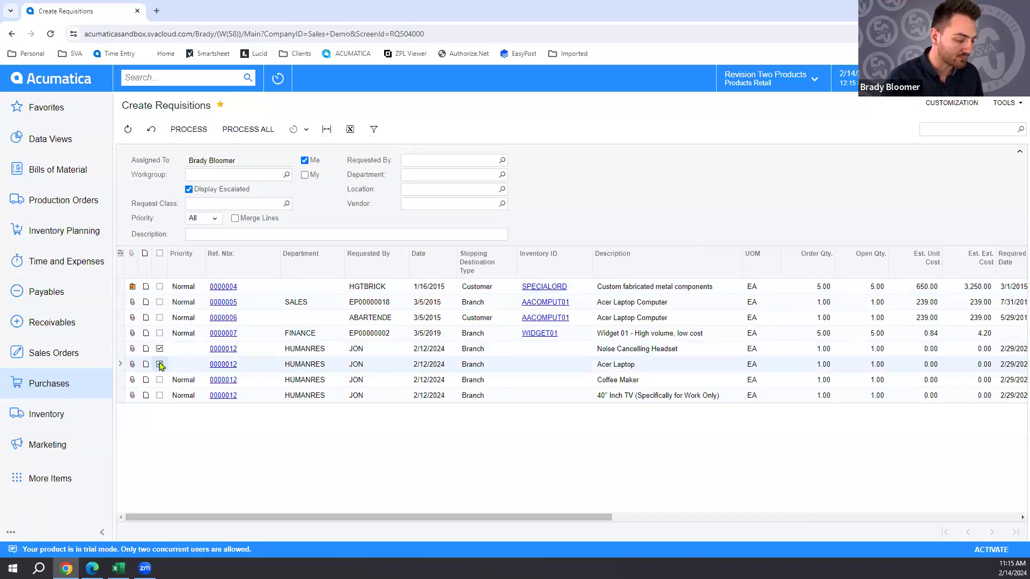
{"action": "left_click", "coordinate": [160, 395]}
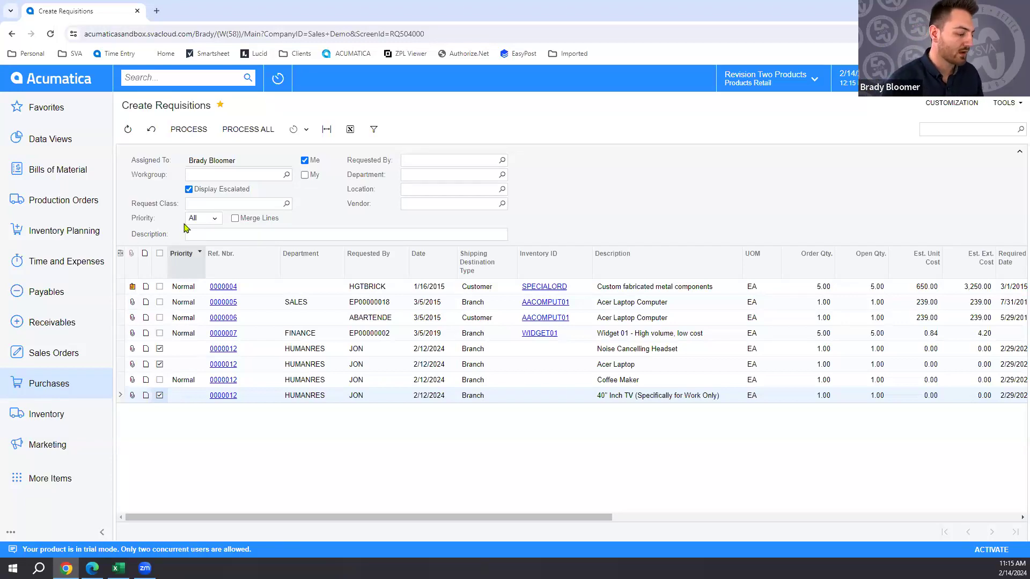
{"action": "left_click", "coordinate": [192, 133]}
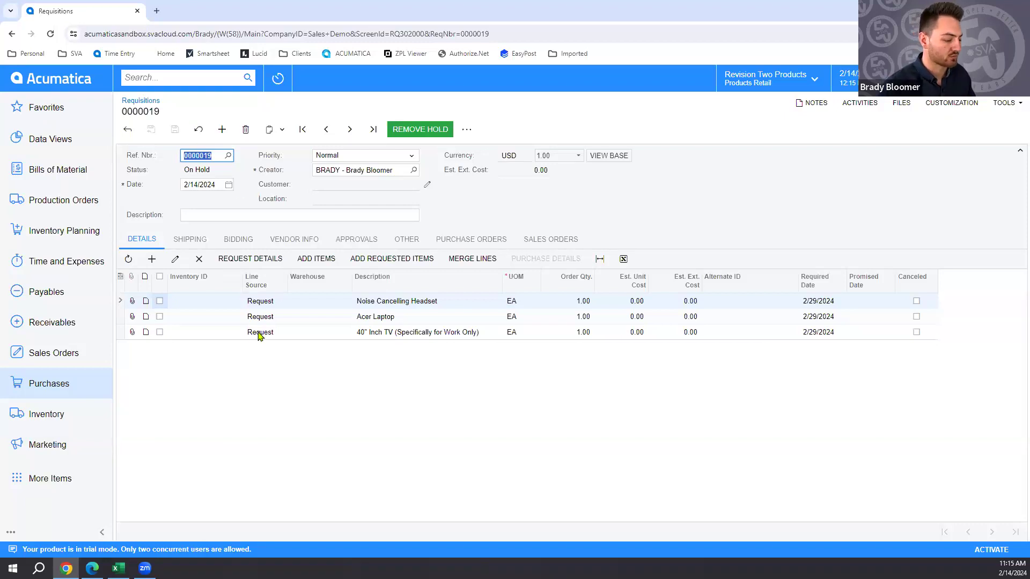
Step: Assign inventory item ELEBOSE1 to the Noise Cancelling Headset line and AACOMPUT01 to the Acer Laptop line of the requisition
{"action": "left_click", "coordinate": [224, 304]}
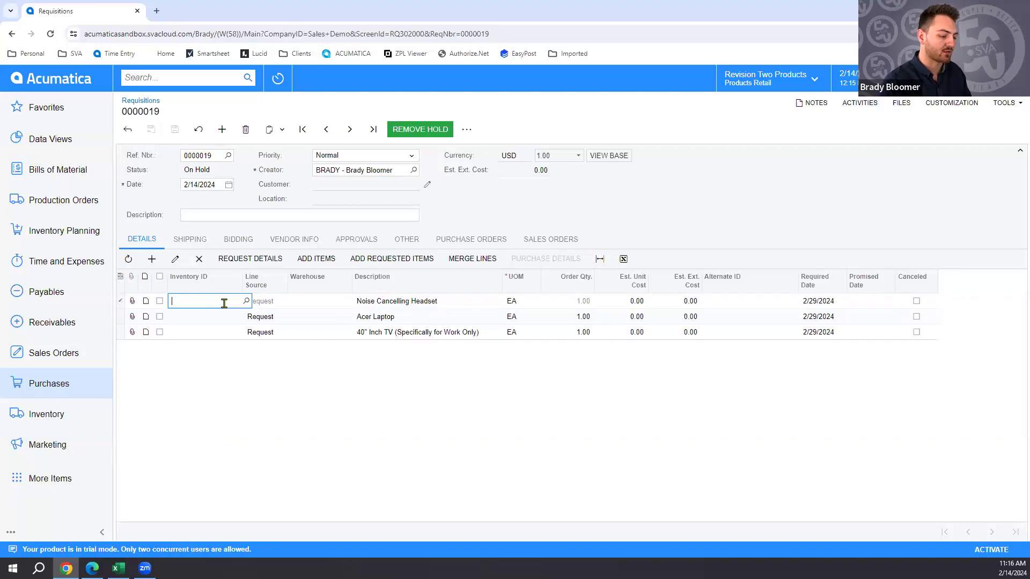
{"action": "type", "text": "noise"}
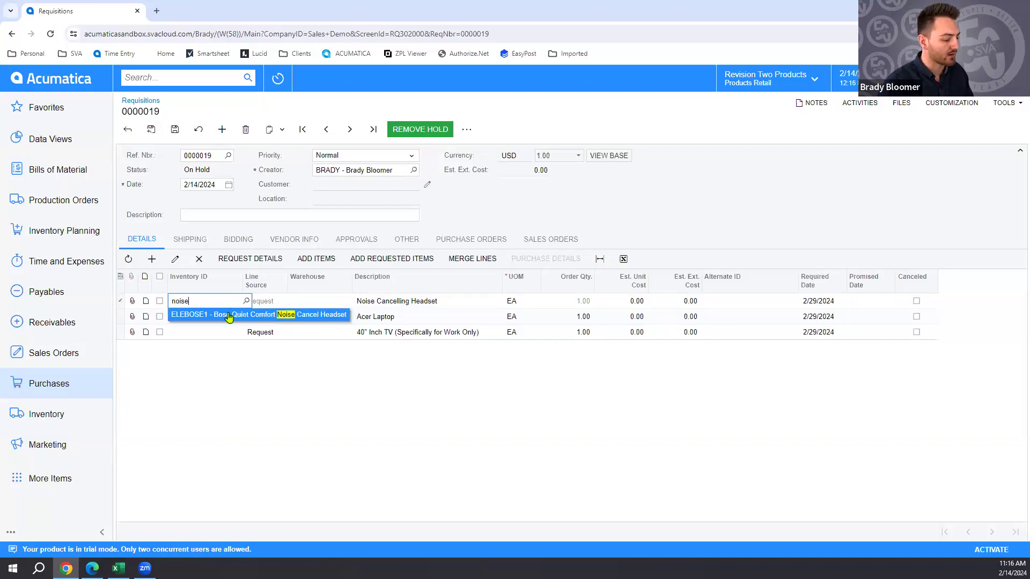
{"action": "left_click", "coordinate": [225, 315]}
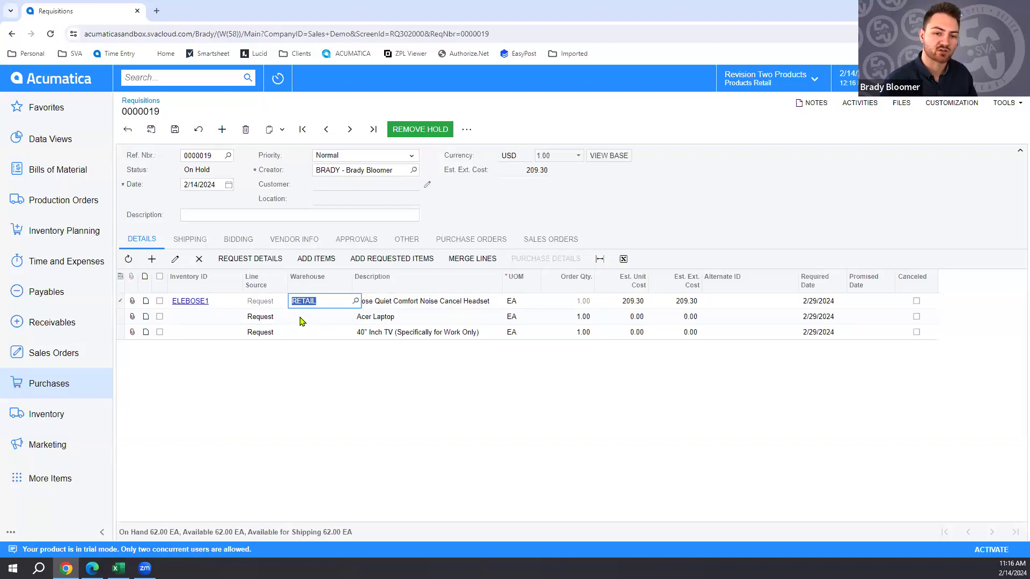
{"action": "left_click", "coordinate": [227, 316]}
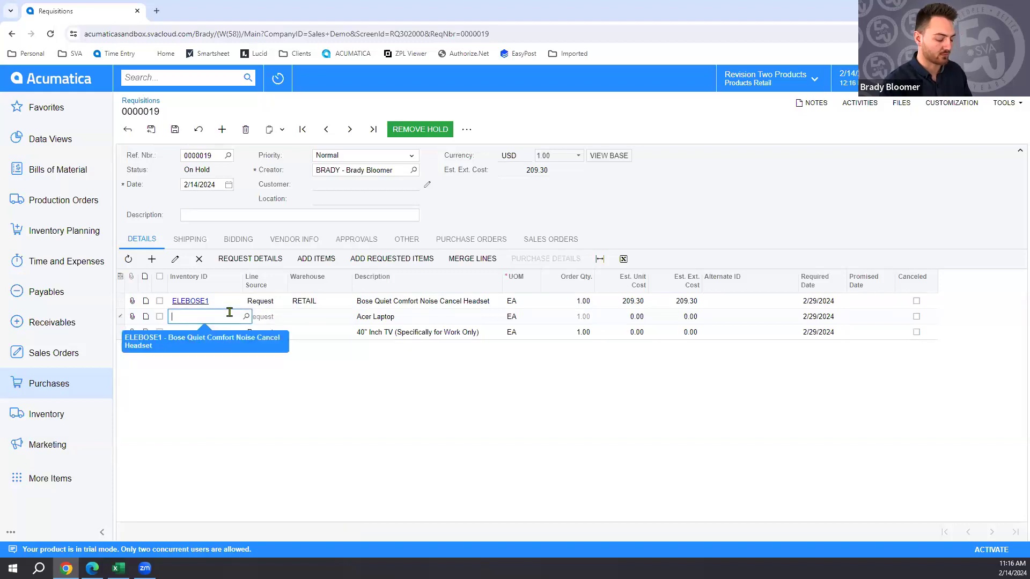
{"action": "type", "text": "lap"}
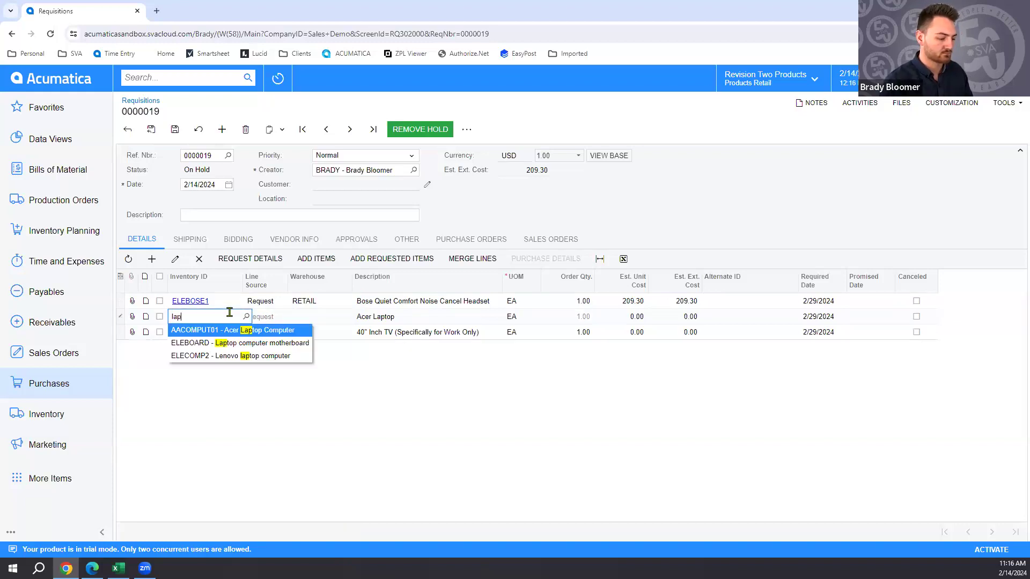
{"action": "key", "text": "Tab"}
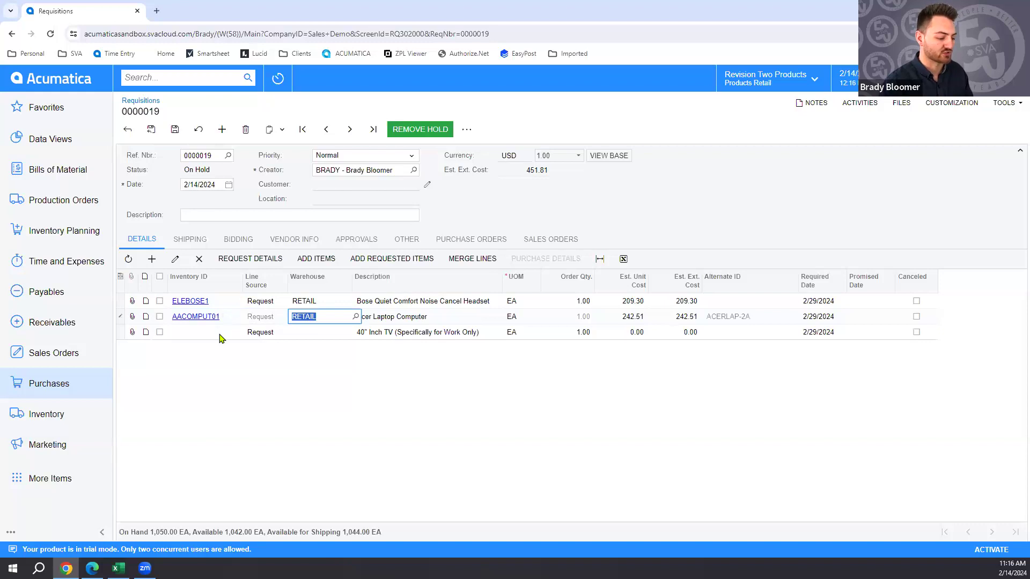
Step: Assign inventory item ELE32LED to the 40" Inch TV line and save the requisition
{"action": "left_click", "coordinate": [219, 333]}
{"action": "type", "text": "4"}
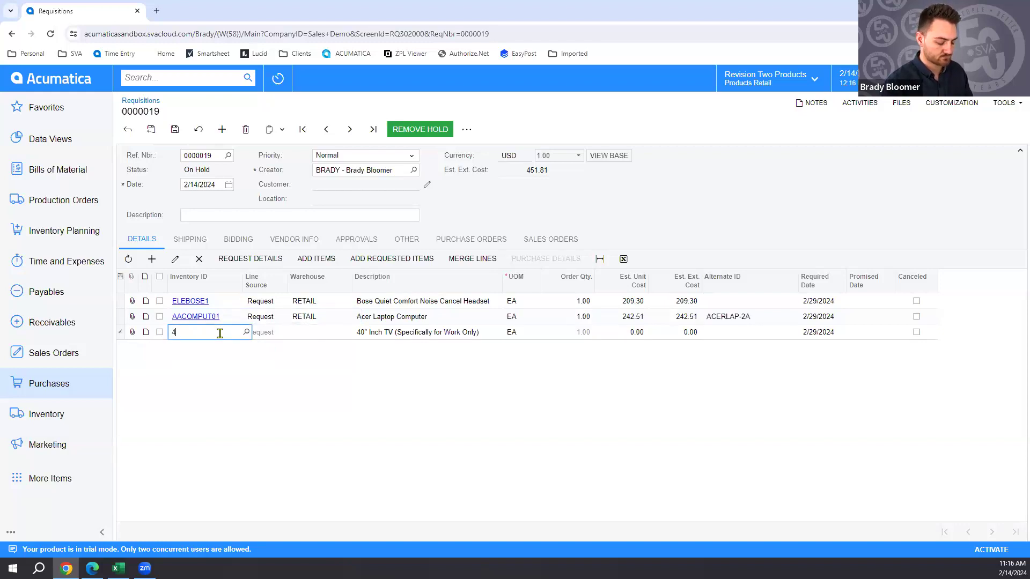
{"action": "type", "text": "0 i"}
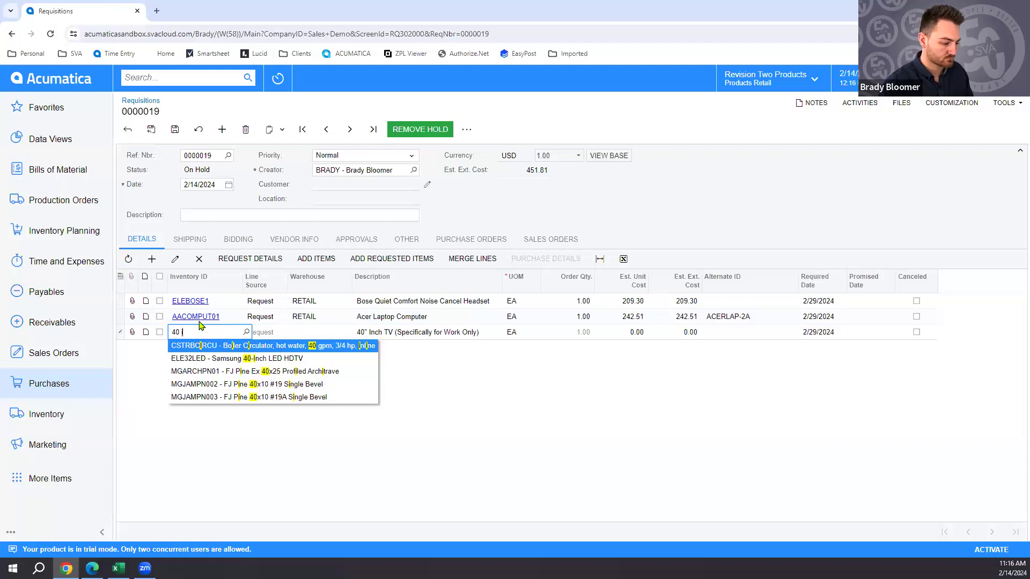
{"action": "left_click", "coordinate": [228, 360]}
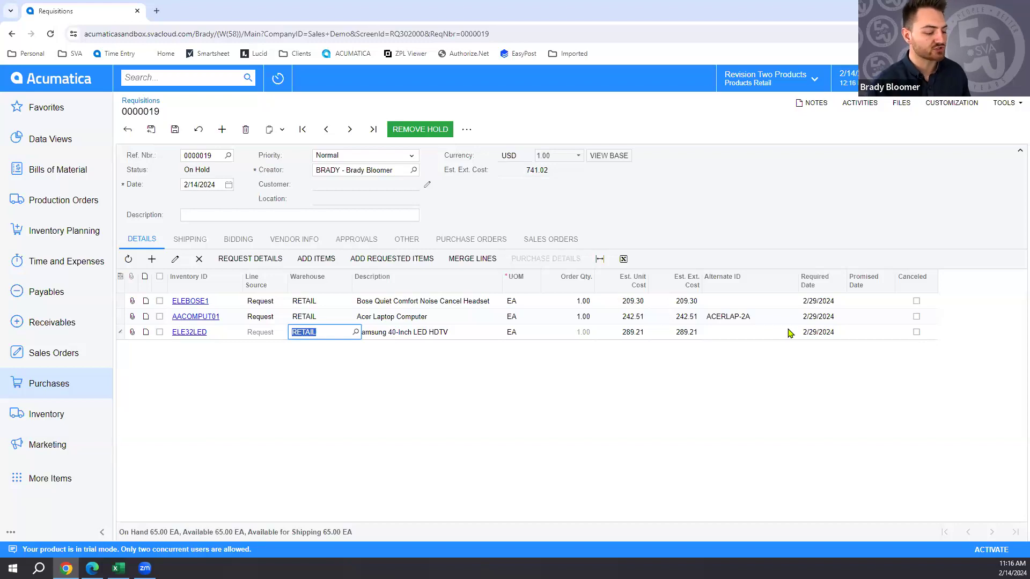
{"action": "left_click", "coordinate": [176, 130]}
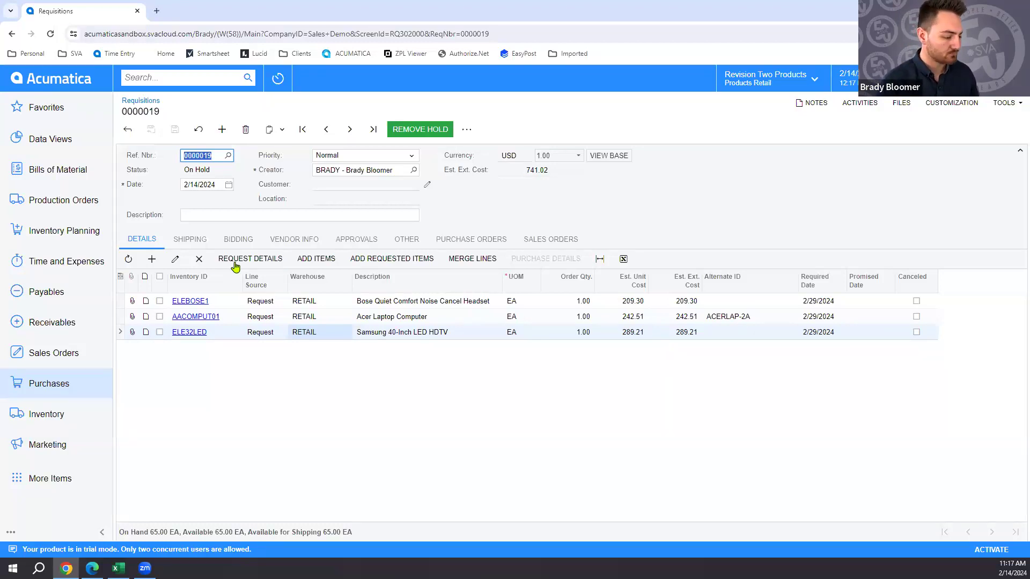
Step: Set AACUSTOMER as the requisition's vendor, check the vendor contact and address information, and save the requisition
{"action": "left_click", "coordinate": [237, 240]}
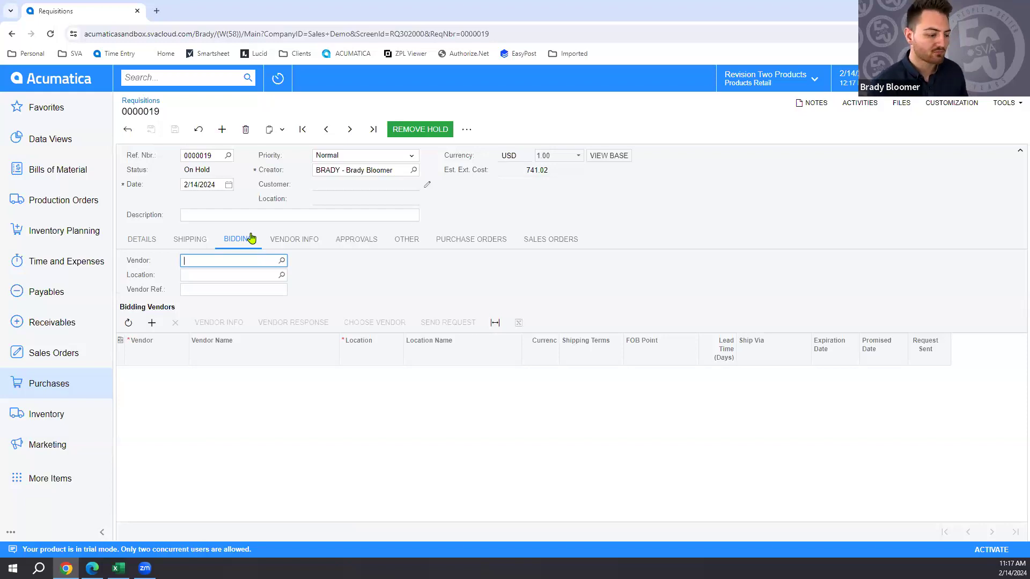
{"action": "left_click", "coordinate": [282, 262]}
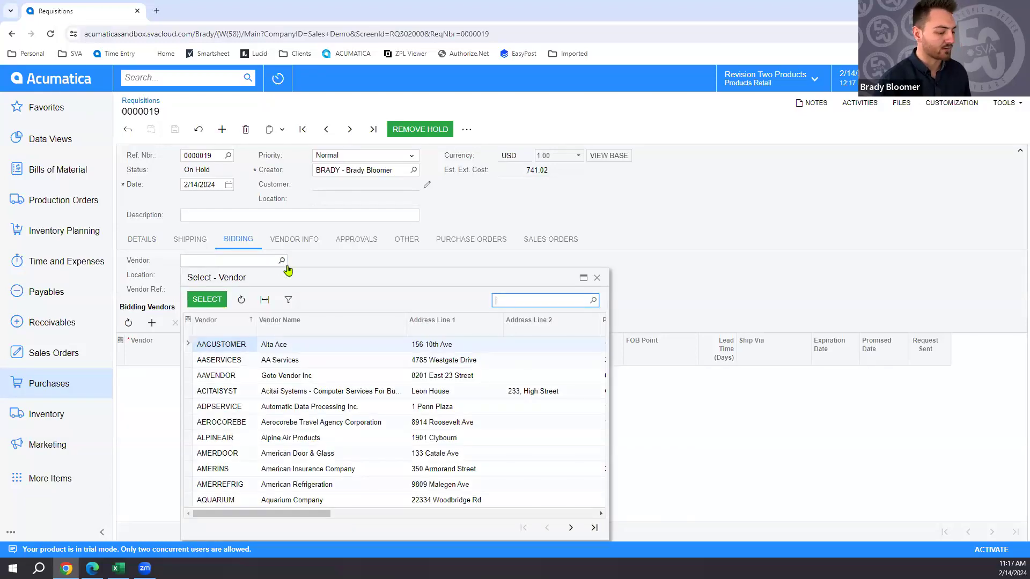
{"action": "double_click", "coordinate": [280, 346]}
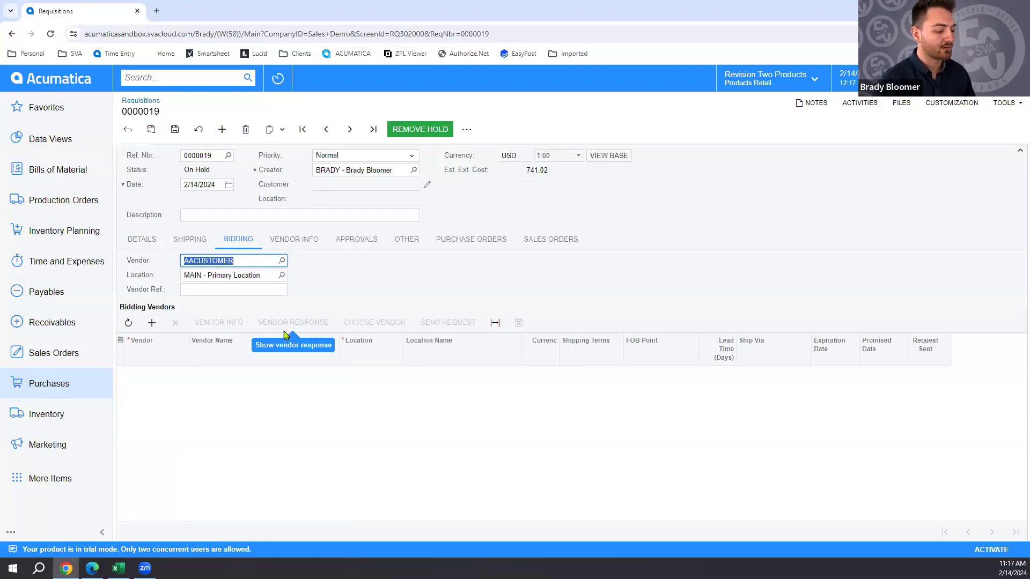
{"action": "left_click", "coordinate": [314, 245]}
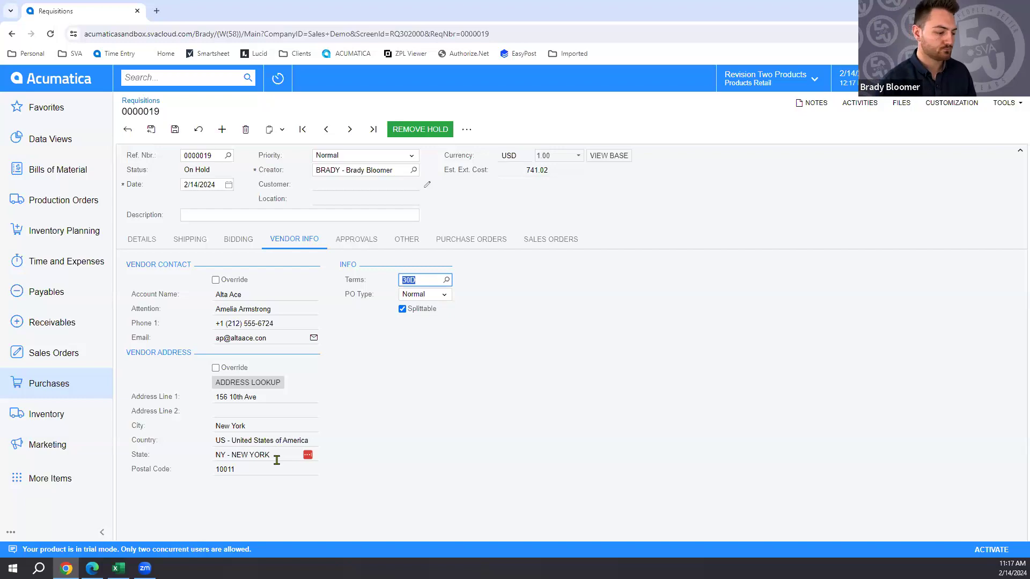
{"action": "left_click", "coordinate": [178, 133]}
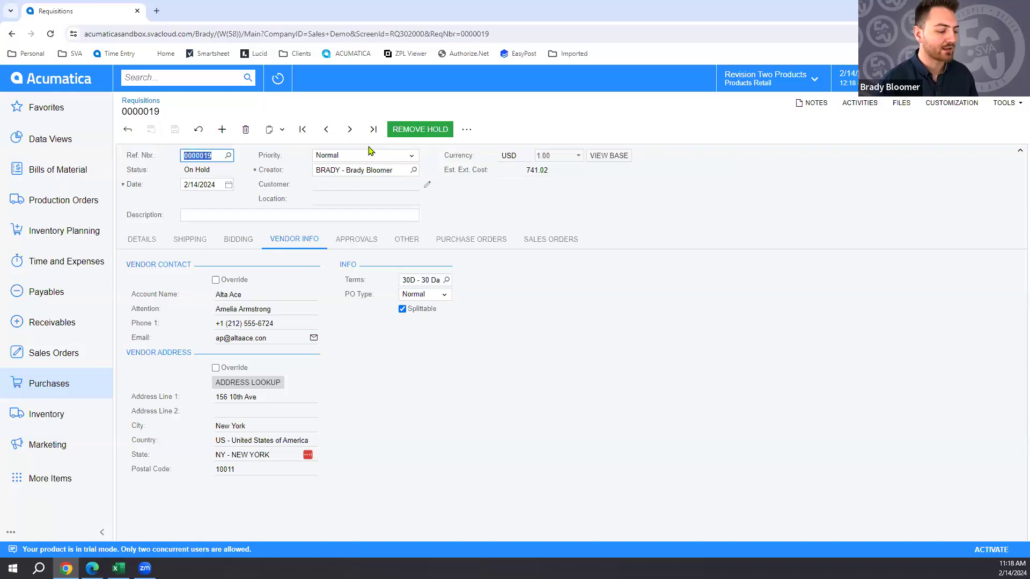
Step: Take the requisition off hold and create its purchase order
{"action": "left_click", "coordinate": [410, 131]}
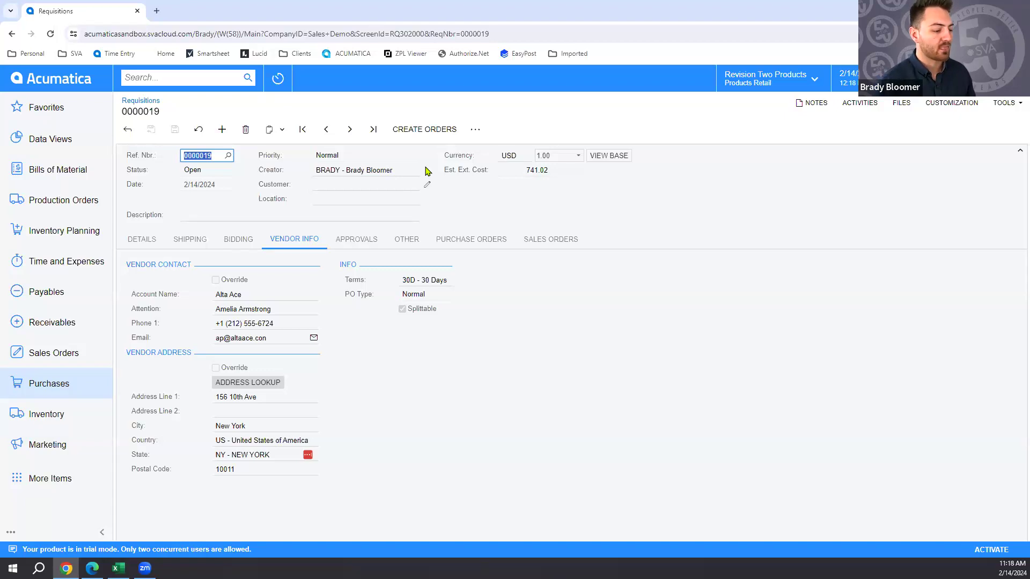
{"action": "left_click", "coordinate": [429, 132]}
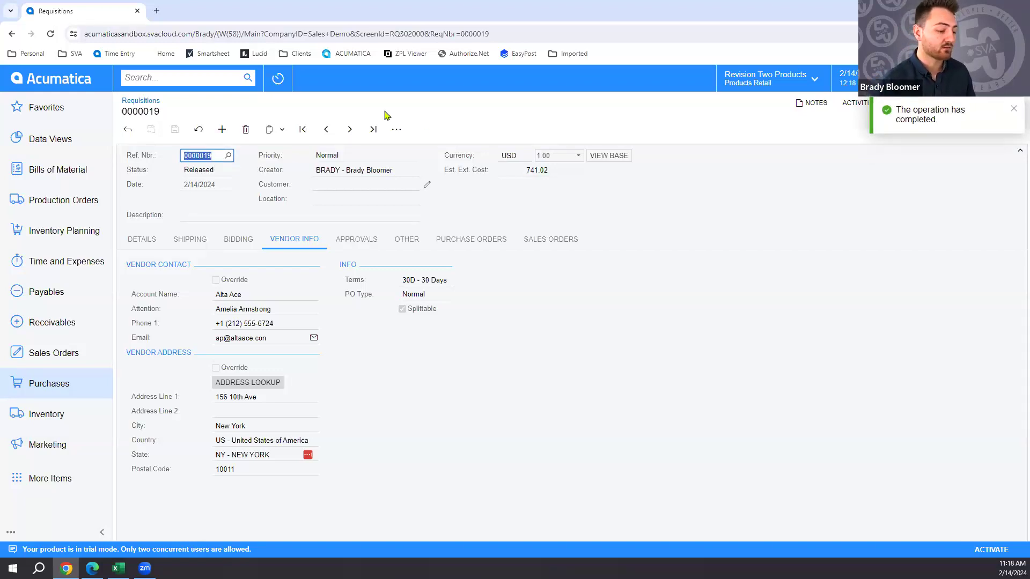
Step: Open the purchase order generated from the requisition, reload it, and examine its requisition reference, approvals and line details
{"action": "left_click", "coordinate": [467, 245]}
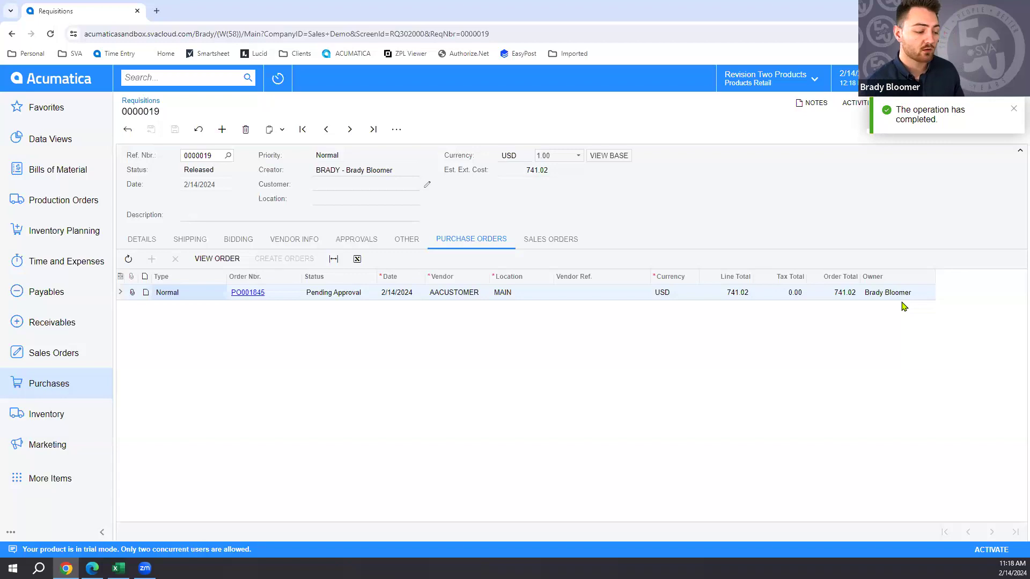
{"action": "left_click", "coordinate": [252, 293]}
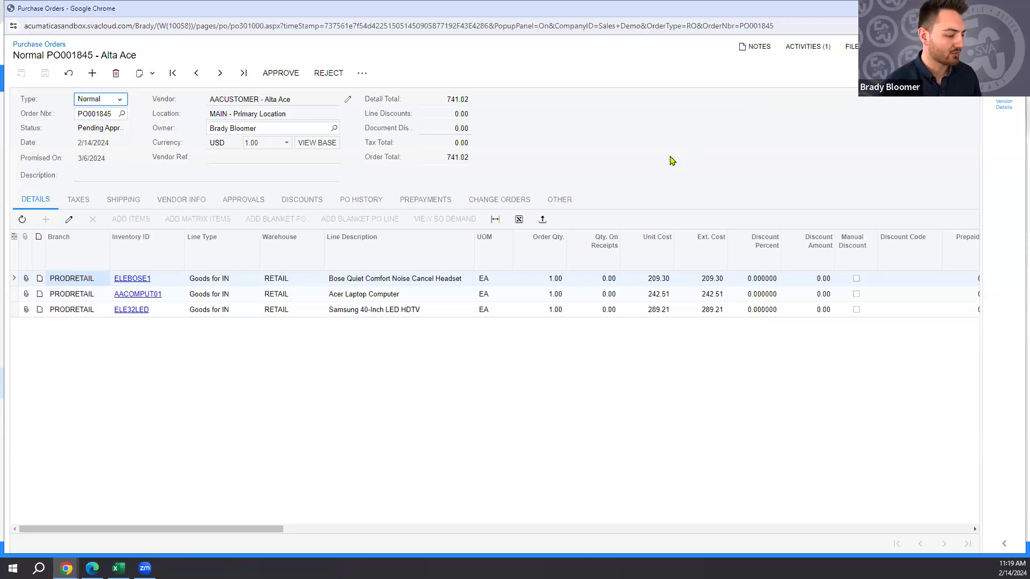
{"action": "left_click", "coordinate": [569, 201]}
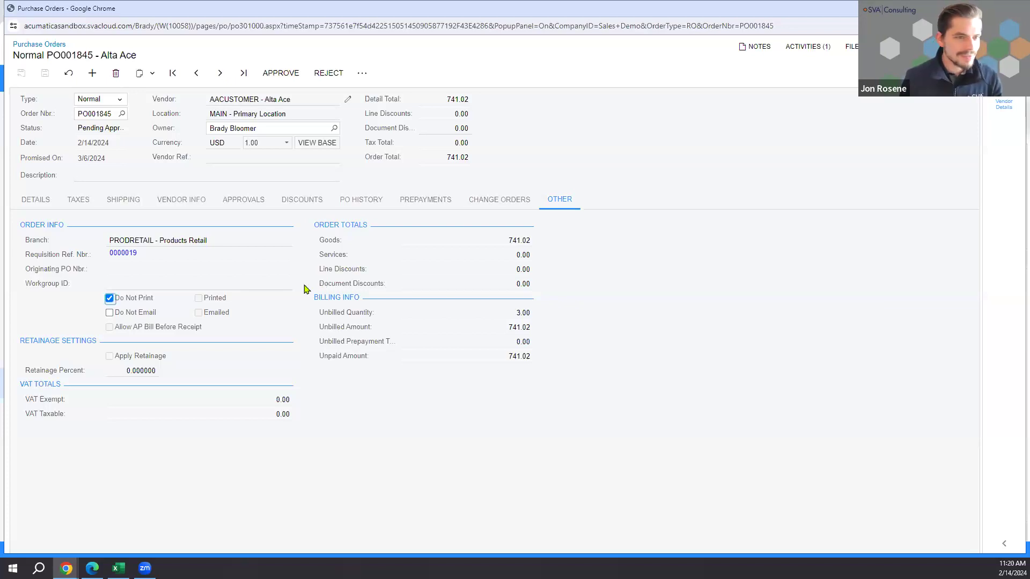
{"action": "left_click", "coordinate": [69, 74]}
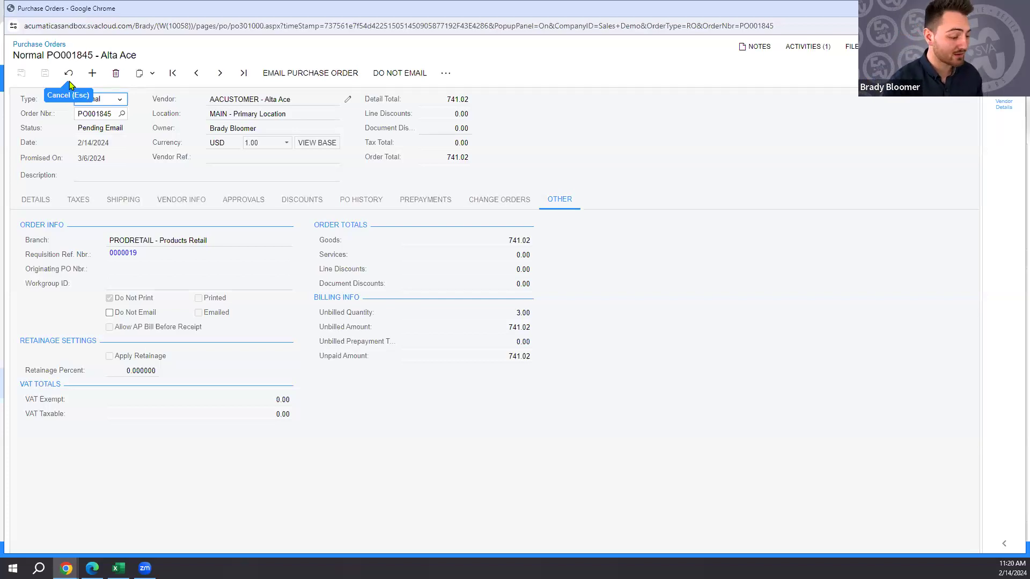
{"action": "left_click", "coordinate": [236, 196]}
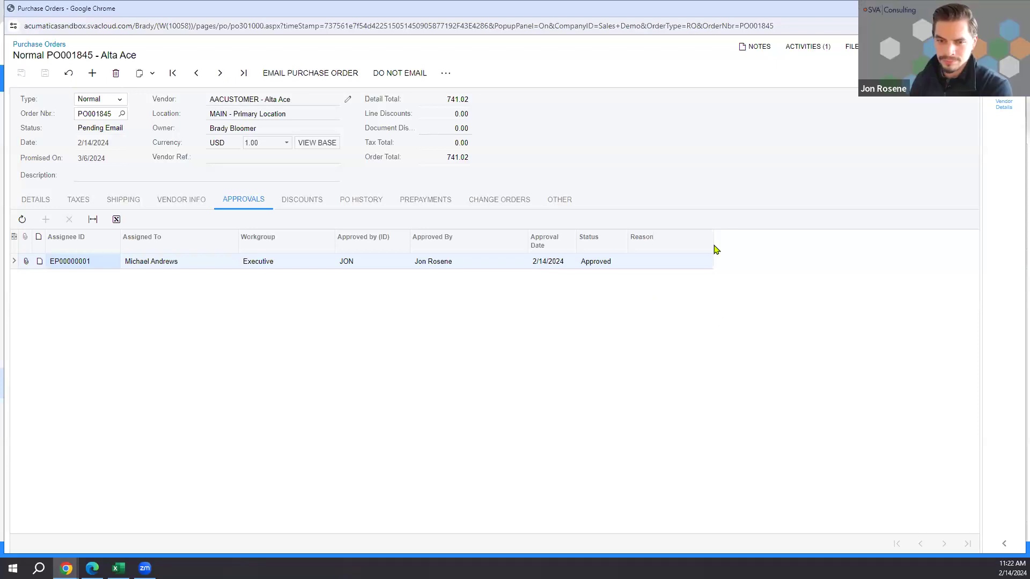
{"action": "left_click", "coordinate": [50, 201]}
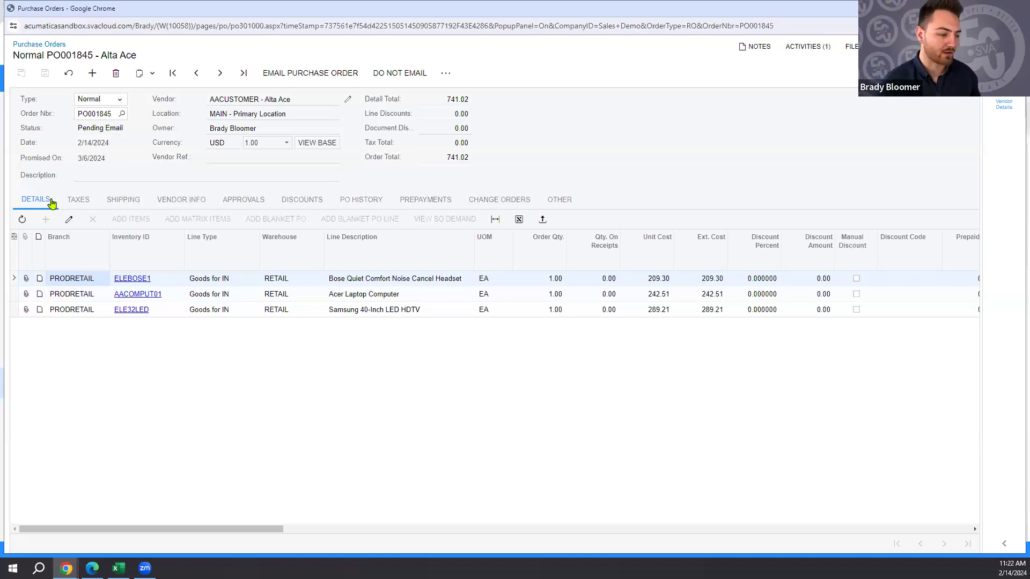
Step: Email the purchase order to the vendor, and enter, save and release a purchase receipt for its three lines
{"action": "left_click", "coordinate": [298, 78]}
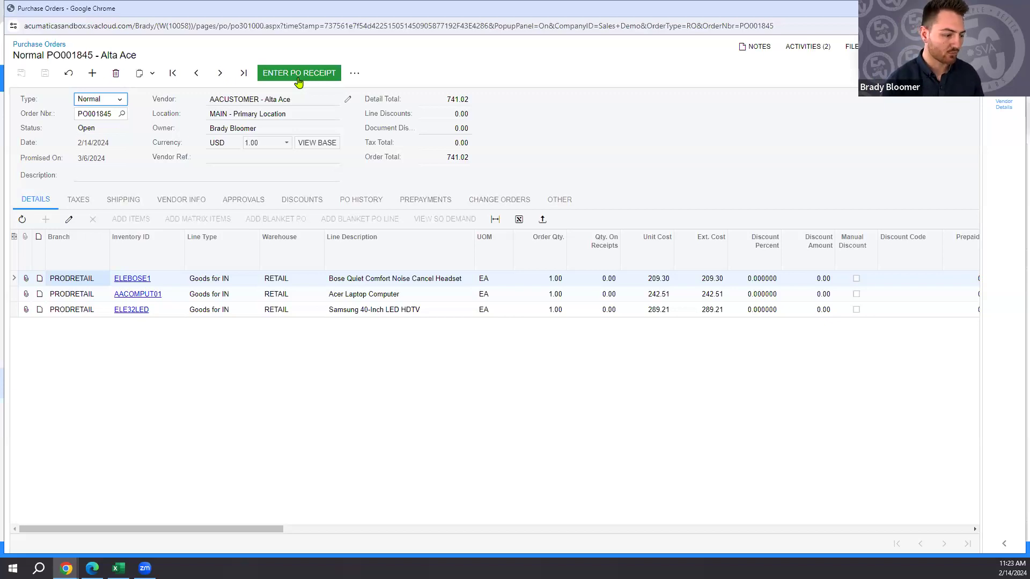
{"action": "left_click", "coordinate": [307, 75]}
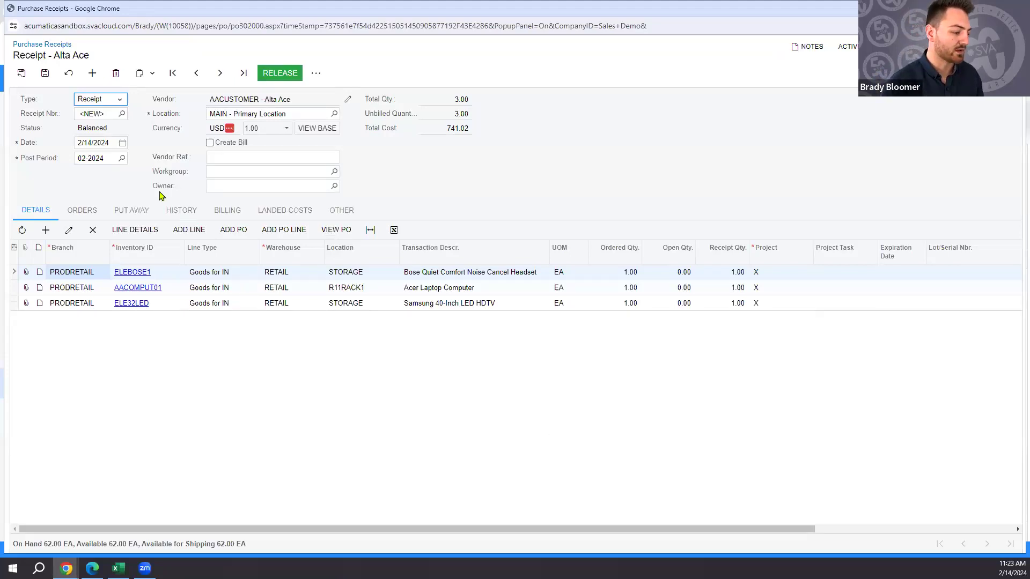
{"action": "left_click", "coordinate": [45, 81]}
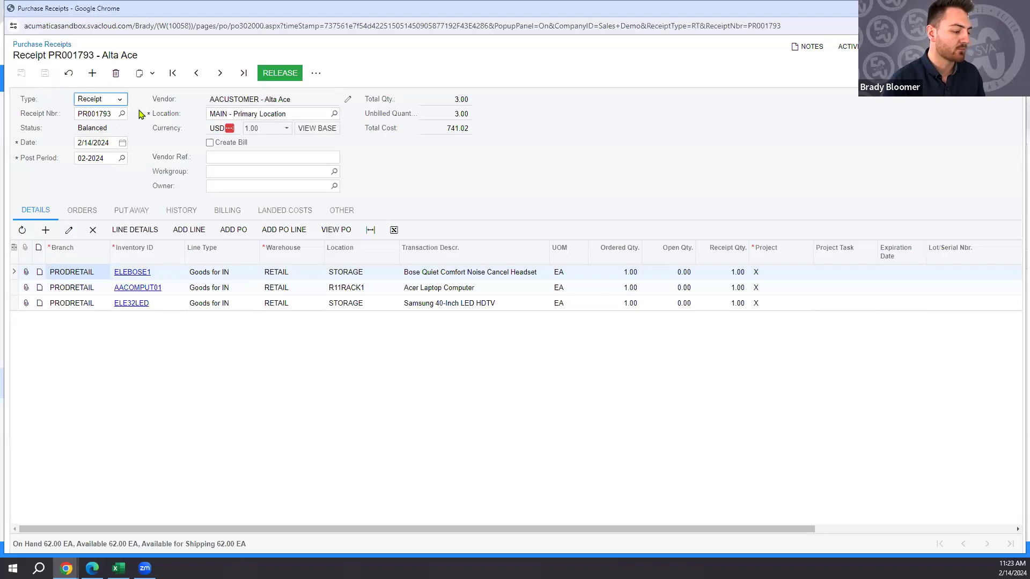
{"action": "left_click", "coordinate": [274, 80]}
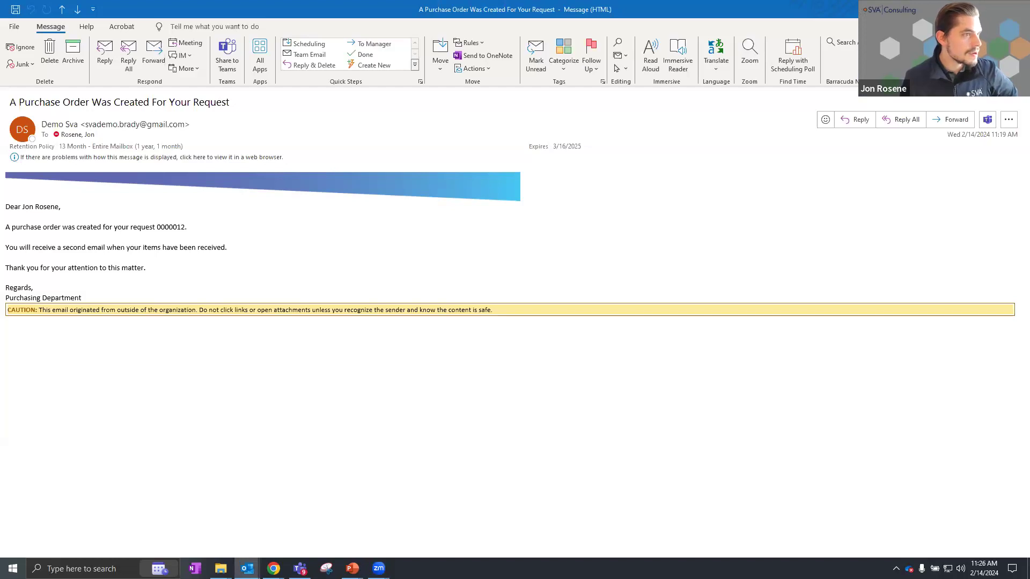
{"action": "key", "text": "ctrl+period"}
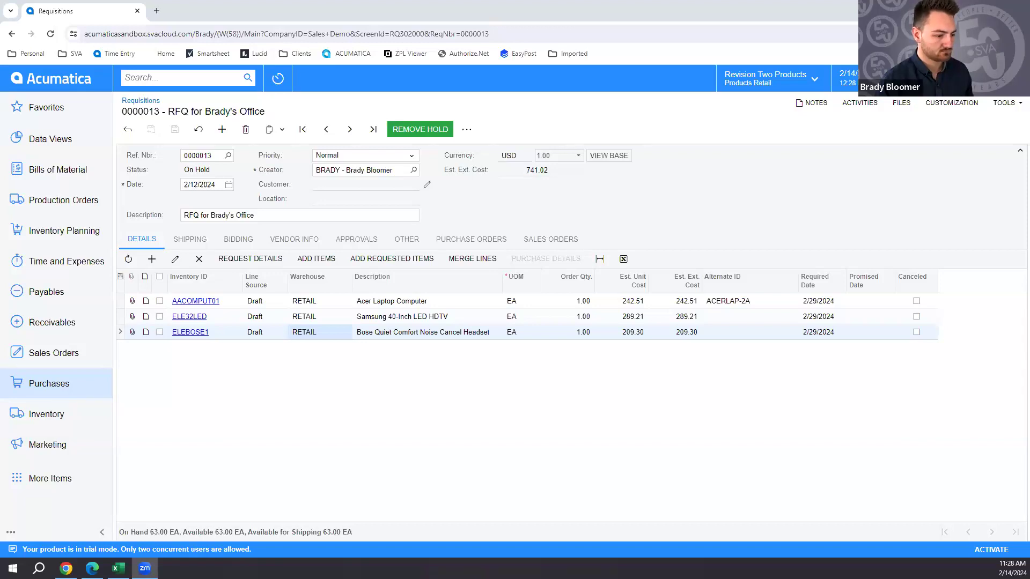
{"action": "left_click", "coordinate": [683, 143]}
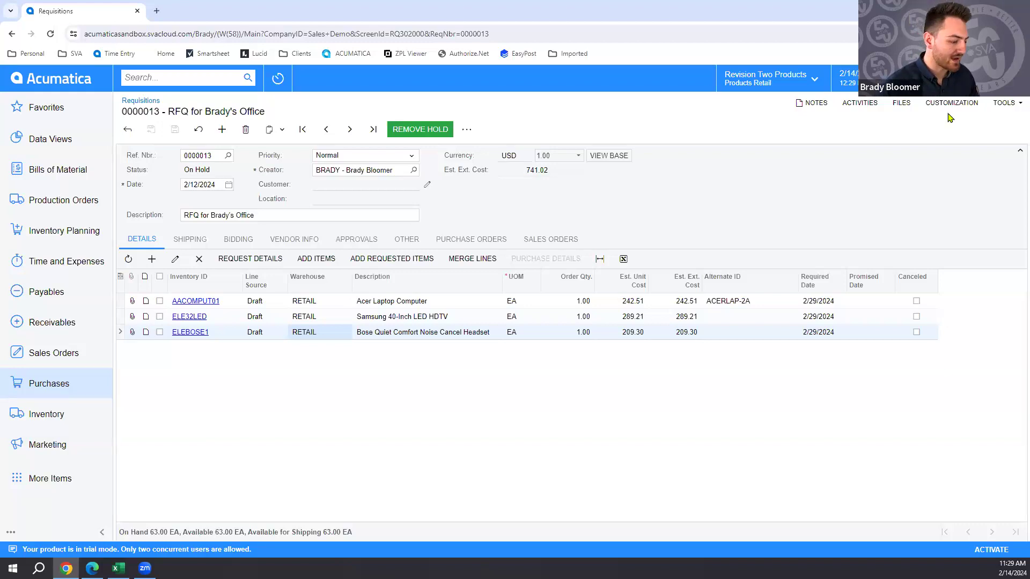
Step: Add AACUSTOMER and AASERVICES as bidding vendors on the RFQ requisition
{"action": "left_click", "coordinate": [236, 244]}
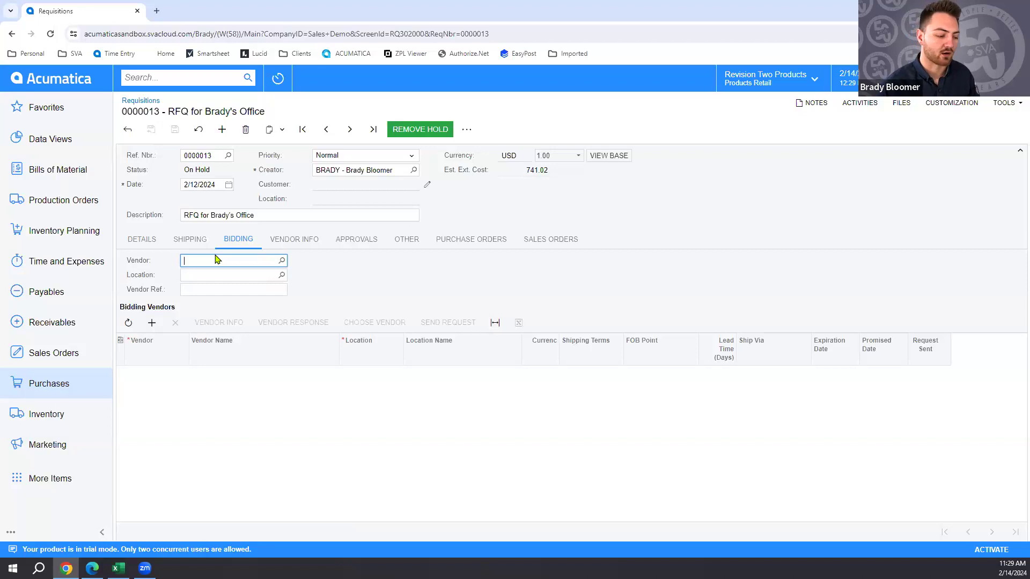
{"action": "left_click", "coordinate": [157, 327]}
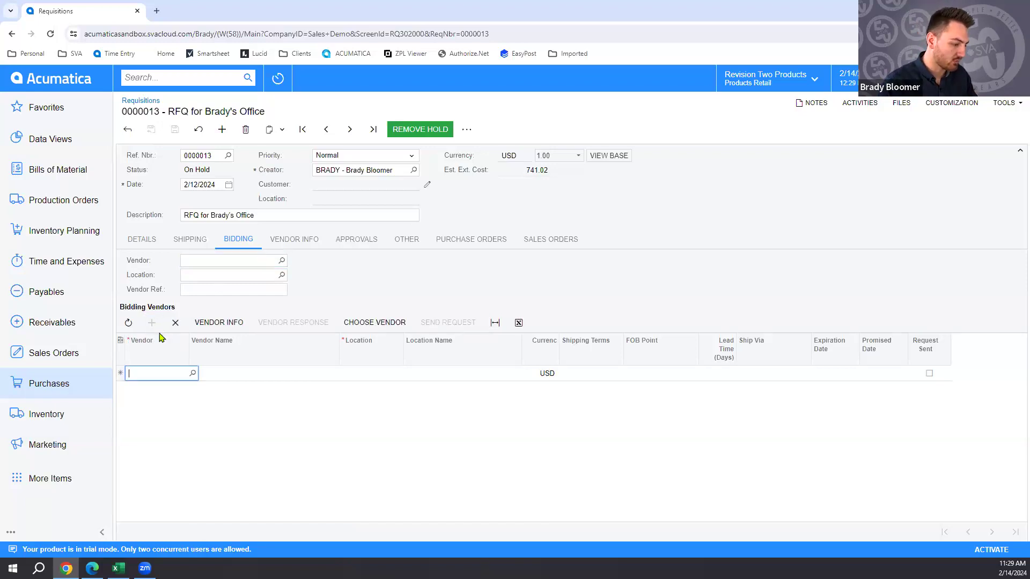
{"action": "left_click", "coordinate": [193, 374]}
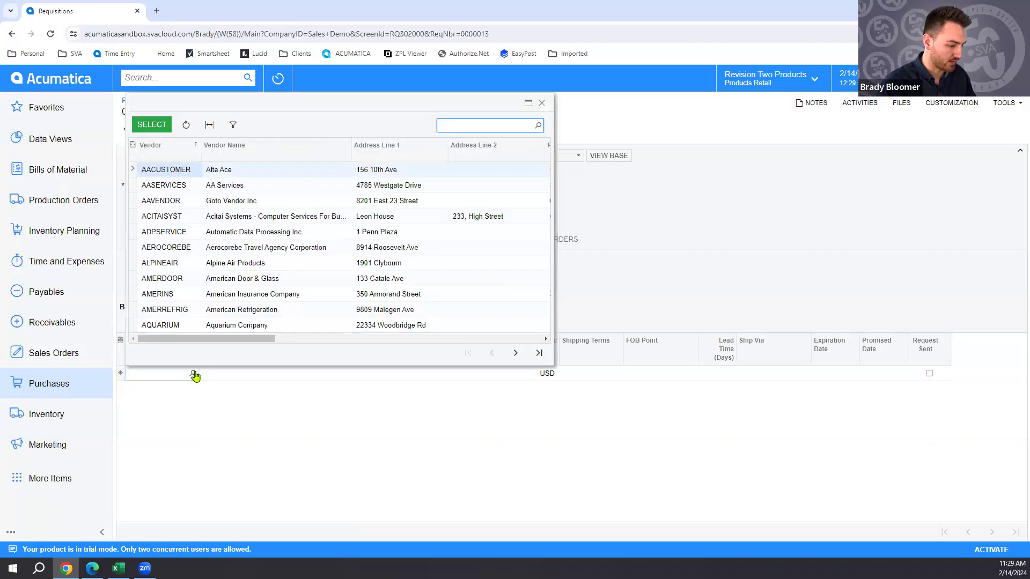
{"action": "double_click", "coordinate": [194, 170]}
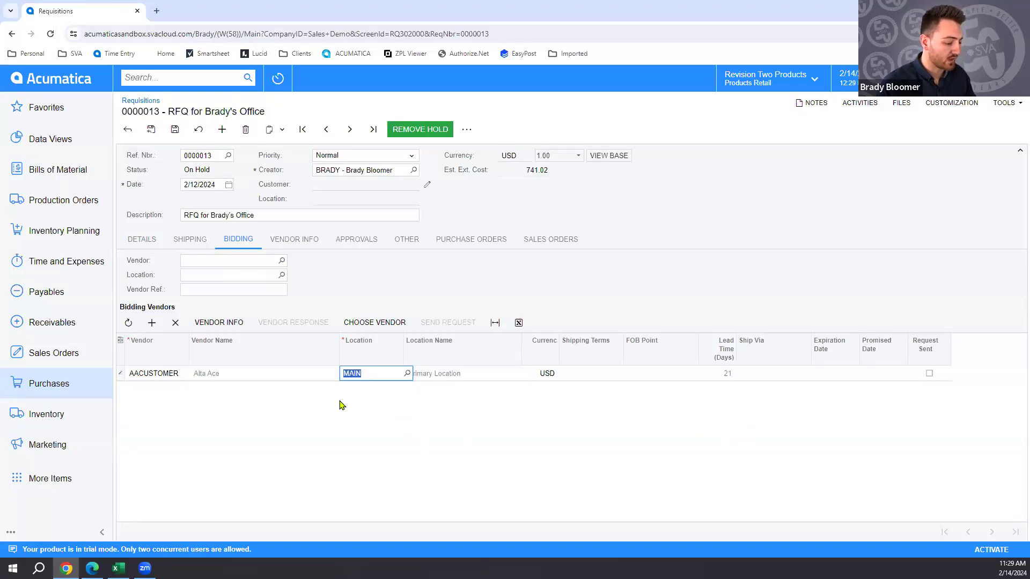
{"action": "left_click", "coordinate": [151, 322]}
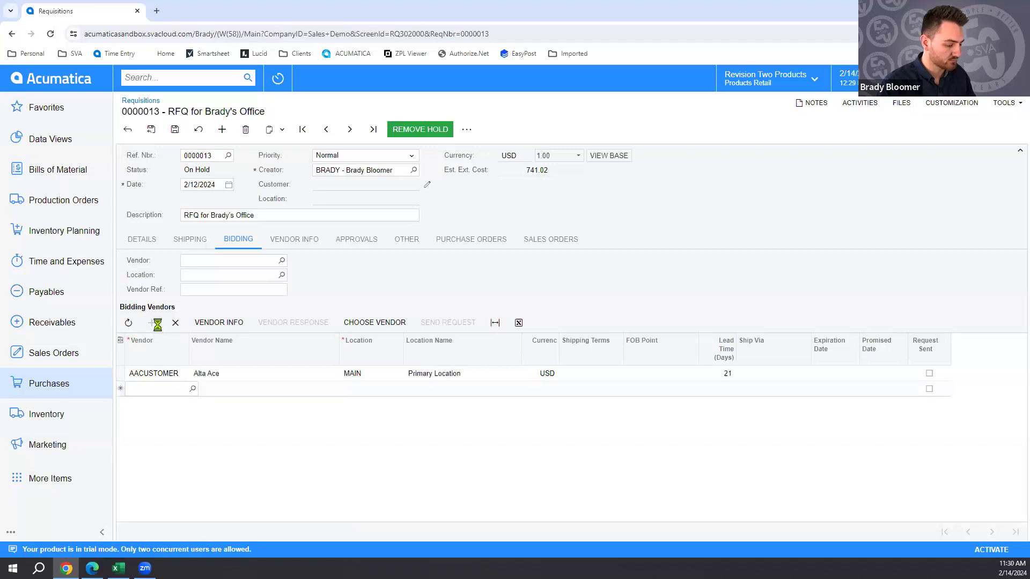
{"action": "left_click", "coordinate": [193, 393]}
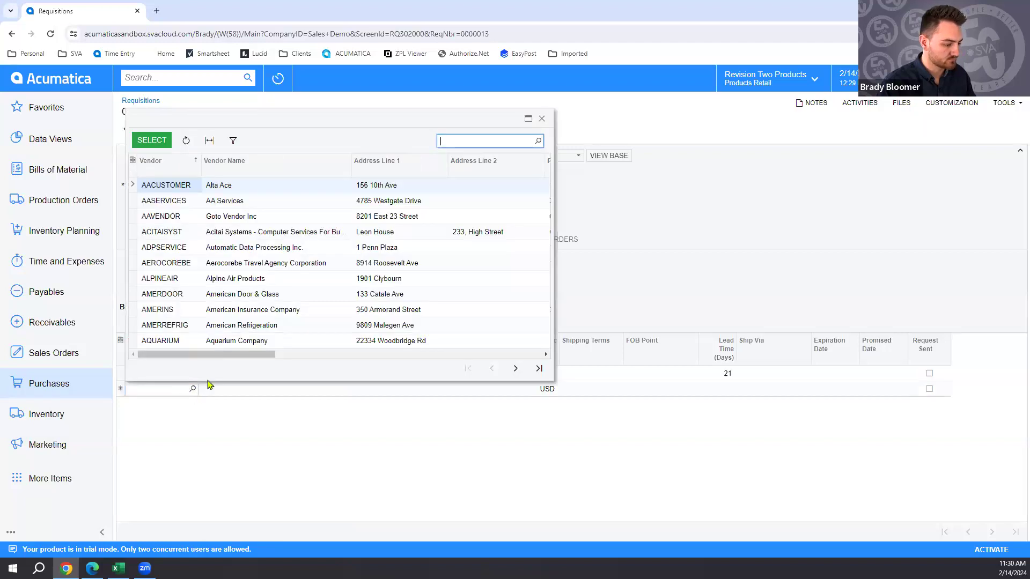
{"action": "double_click", "coordinate": [188, 207]}
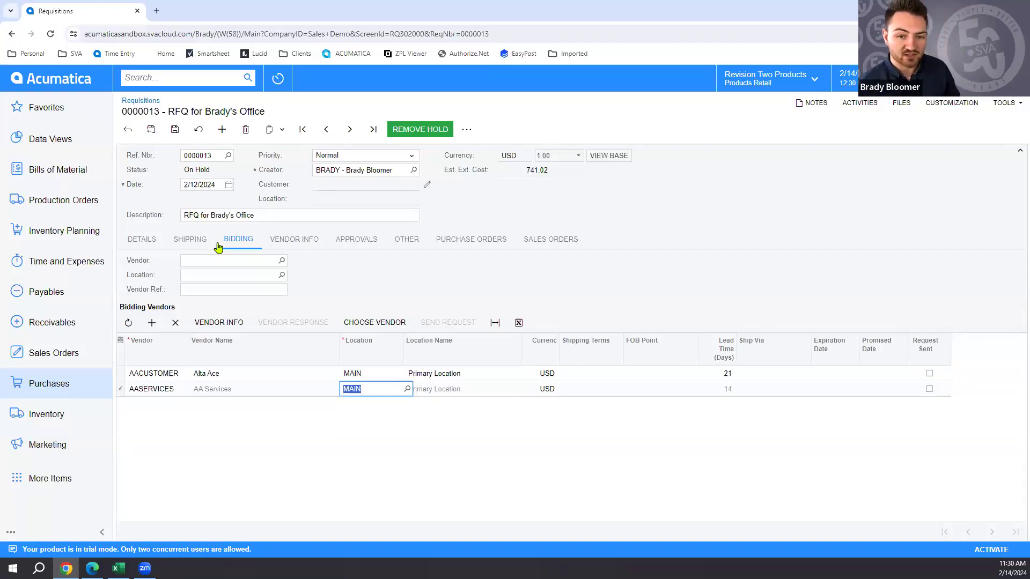
Step: Check the vendor contact and address of bidding vendor AASERVICES, and save the requisition
{"action": "left_click", "coordinate": [255, 393]}
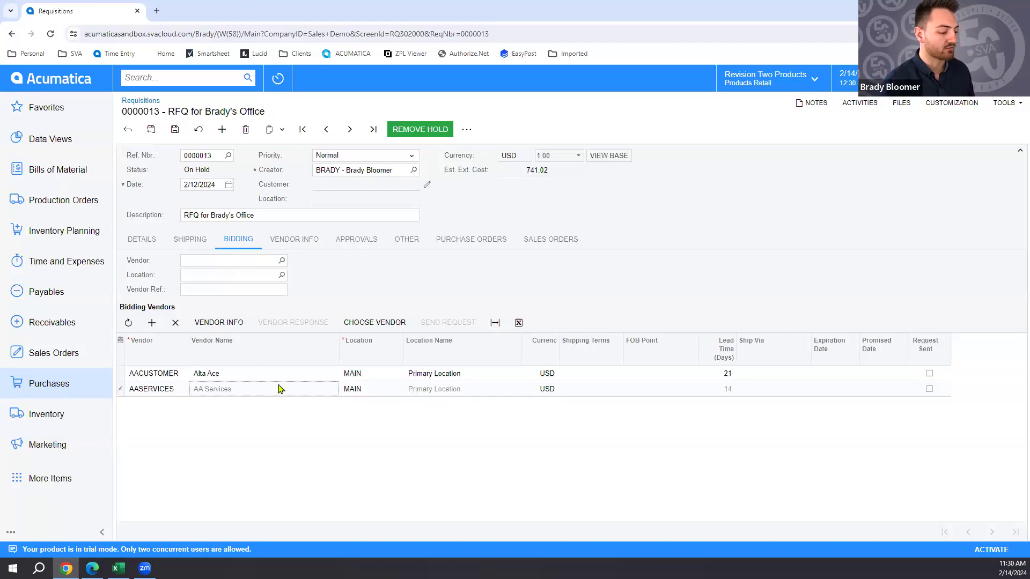
{"action": "left_click", "coordinate": [231, 322]}
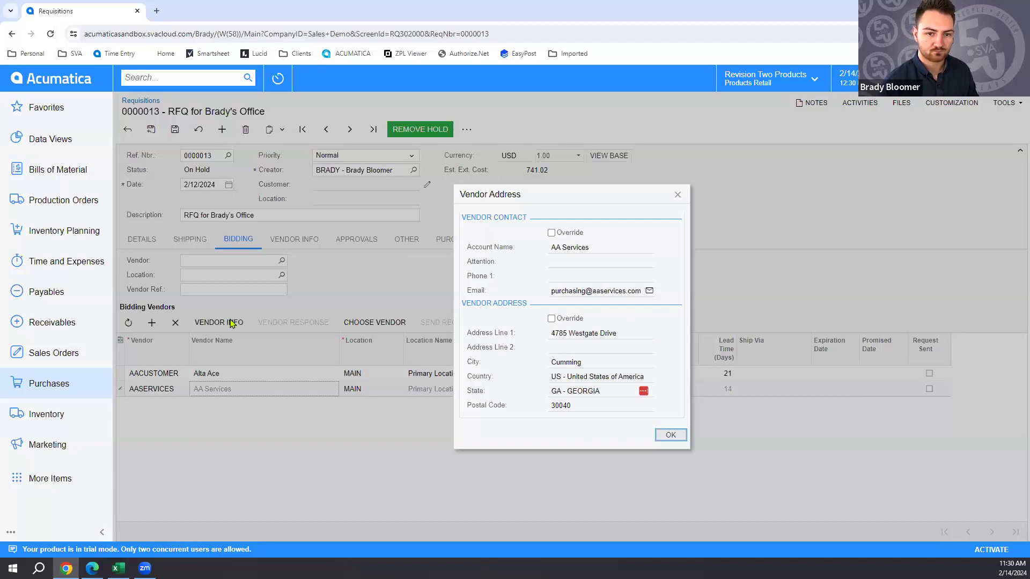
{"action": "left_click", "coordinate": [670, 435]}
{"action": "left_click", "coordinate": [174, 129]}
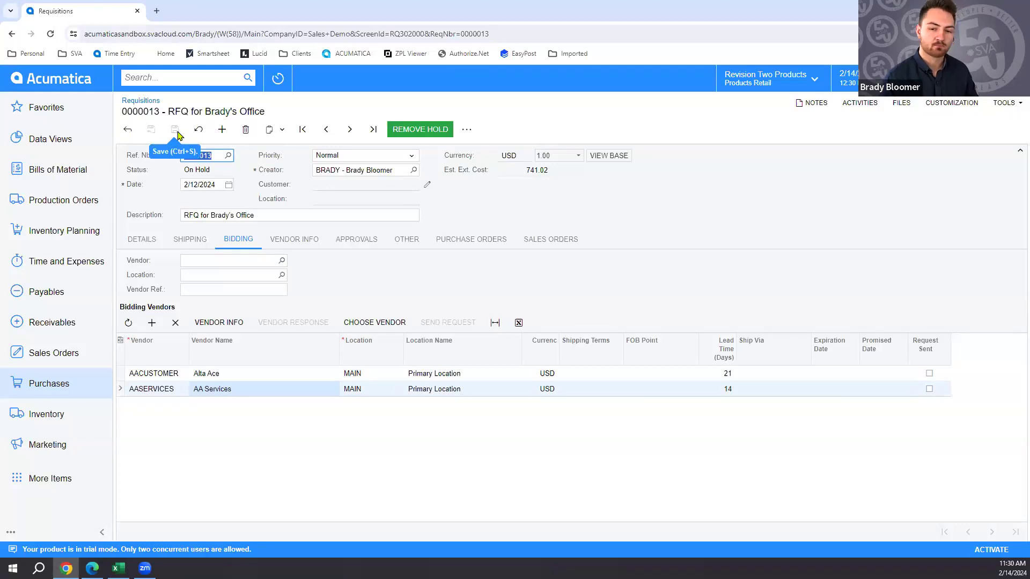
Step: Take the RFQ requisition off hold and send requests for proposal to its bidding vendors
{"action": "left_click", "coordinate": [410, 131]}
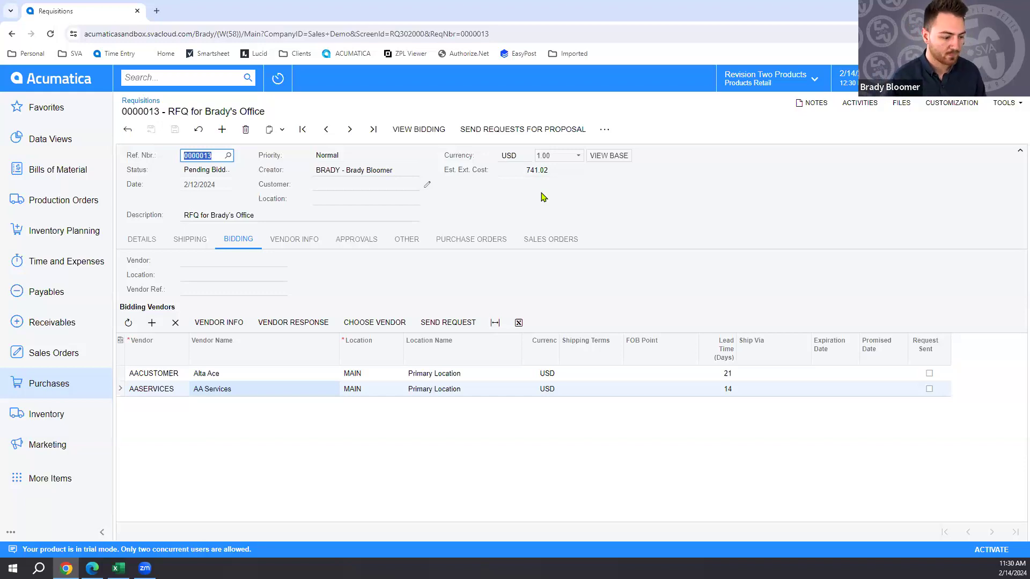
{"action": "left_click", "coordinate": [545, 130]}
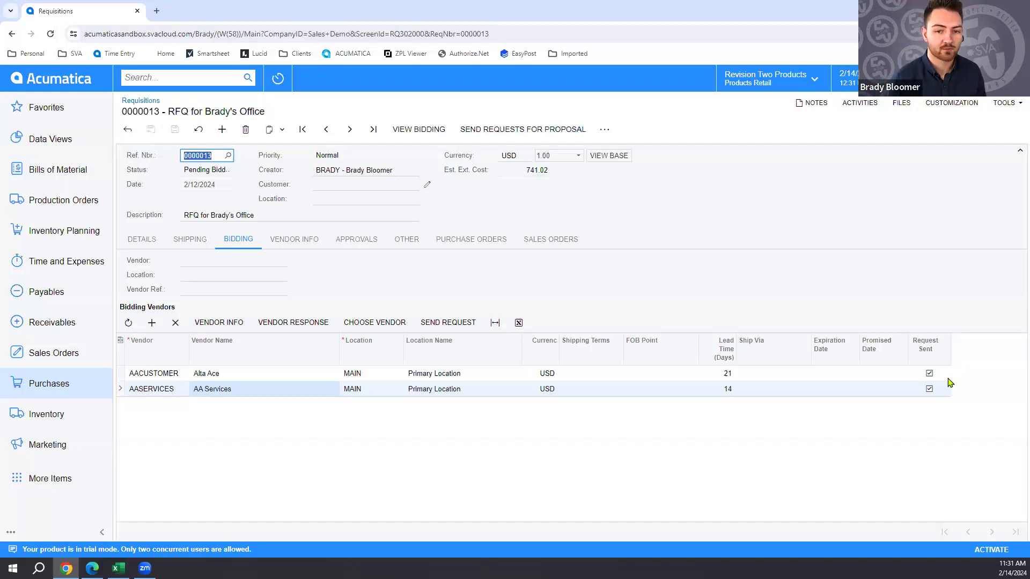
Step: Switch to Microsoft Edge, examine the quote PDFs from Alta Ace and AA Services, and return to the requisition in Chrome
{"action": "left_click", "coordinate": [311, 391]}
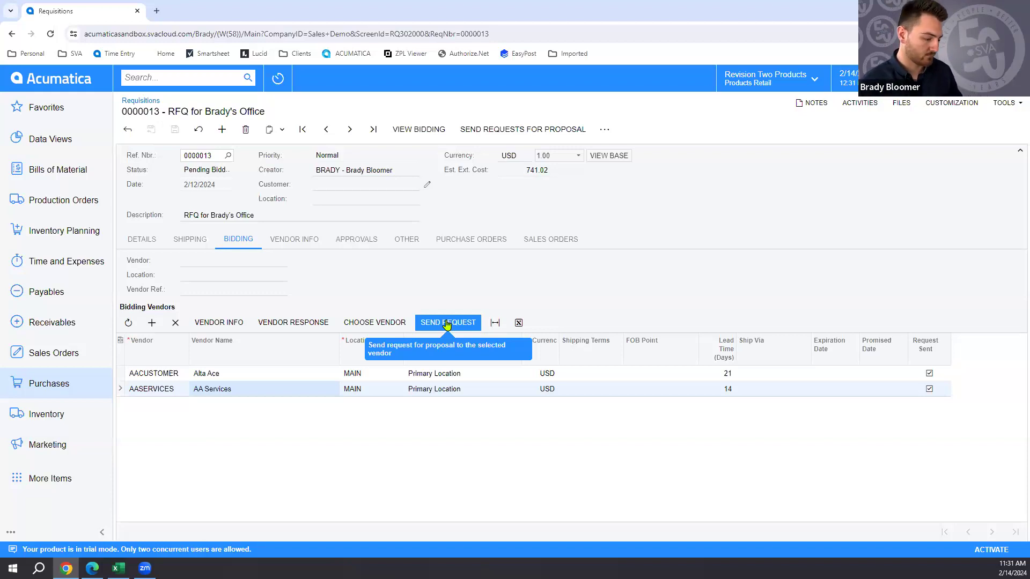
{"action": "mouse_move", "coordinate": [92, 570]}
{"action": "left_click", "coordinate": [102, 532]}
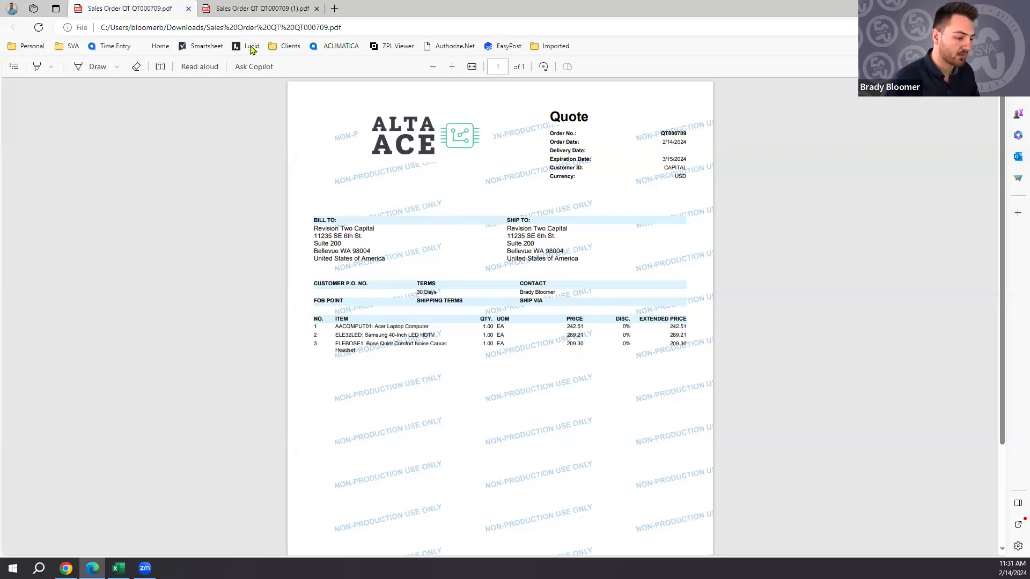
{"action": "left_click", "coordinate": [244, 17]}
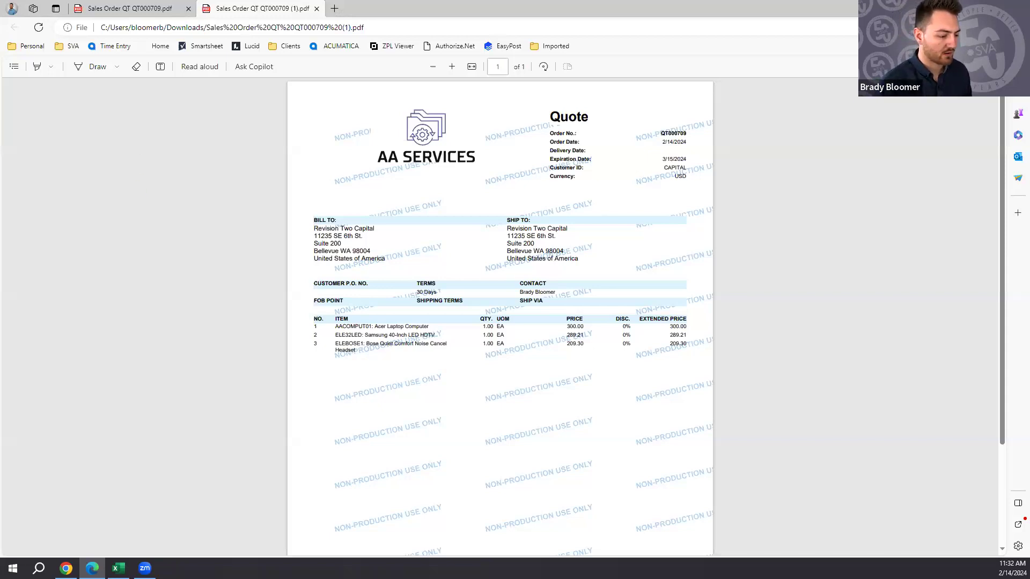
{"action": "key", "text": "alt+Tab"}
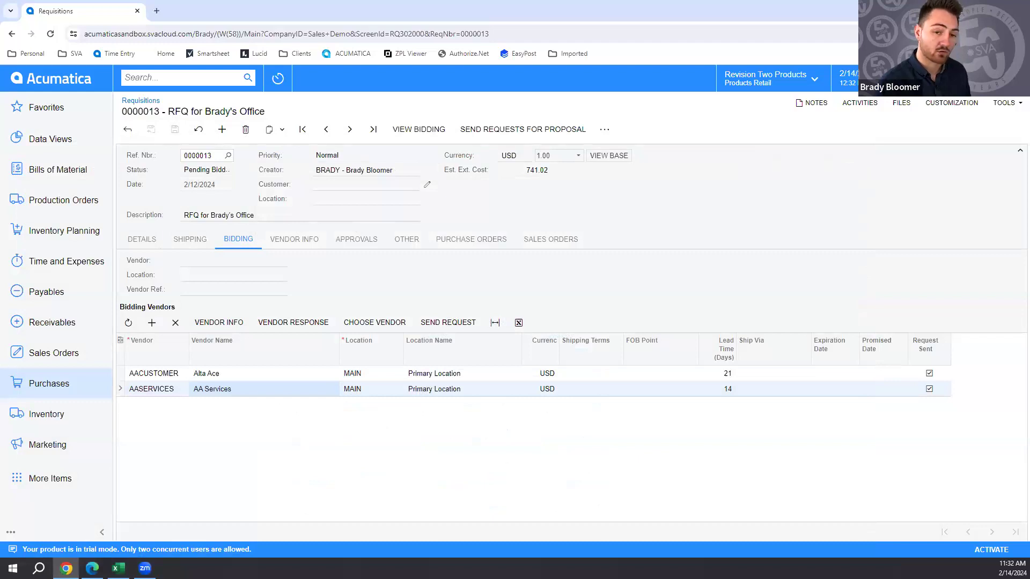
Step: Attach the Alta Ace and AA Services quote PDFs to the RFQ requisition's files
{"action": "left_click", "coordinate": [907, 110]}
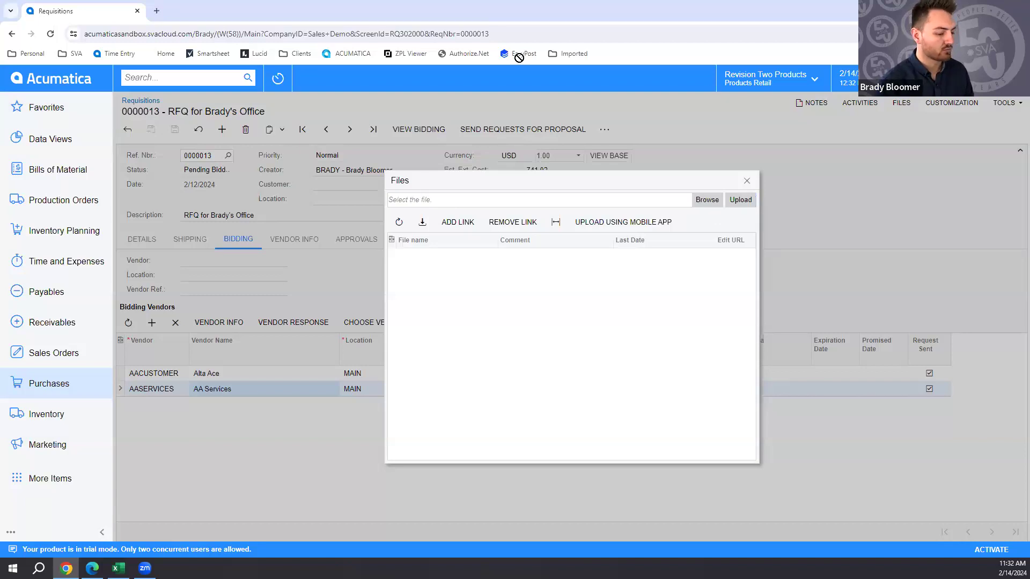
{"action": "left_click_drag", "start_coordinate": [581, 303], "coordinate": [580, 307]}
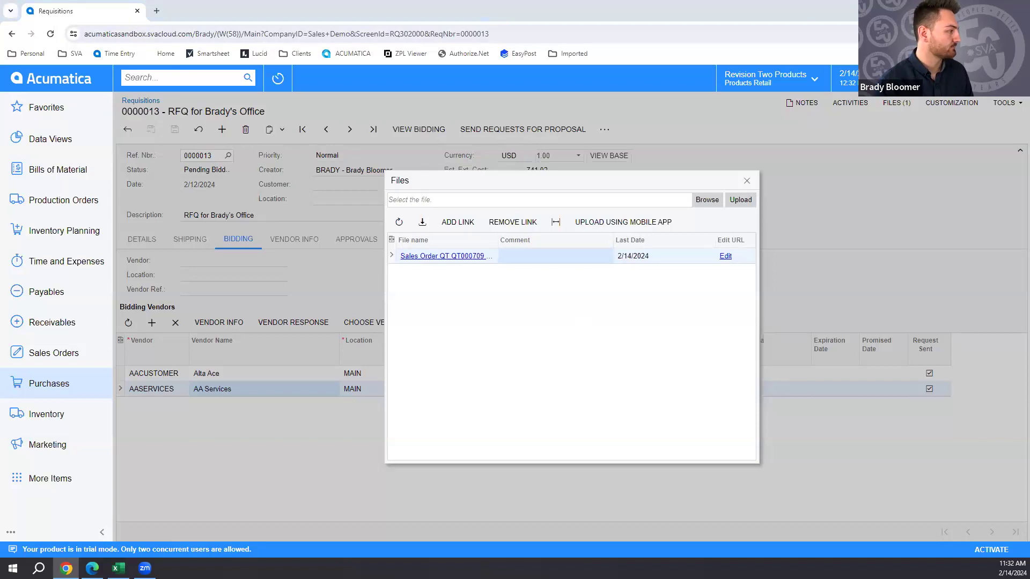
{"action": "left_click_drag", "start_coordinate": [129, 11], "coordinate": [677, 315]}
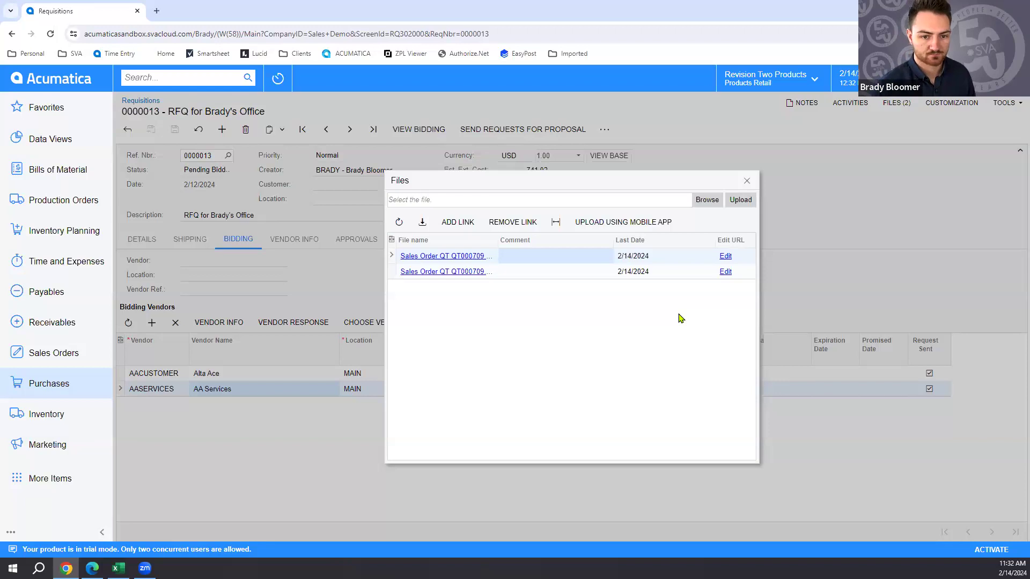
{"action": "left_click", "coordinate": [748, 183]}
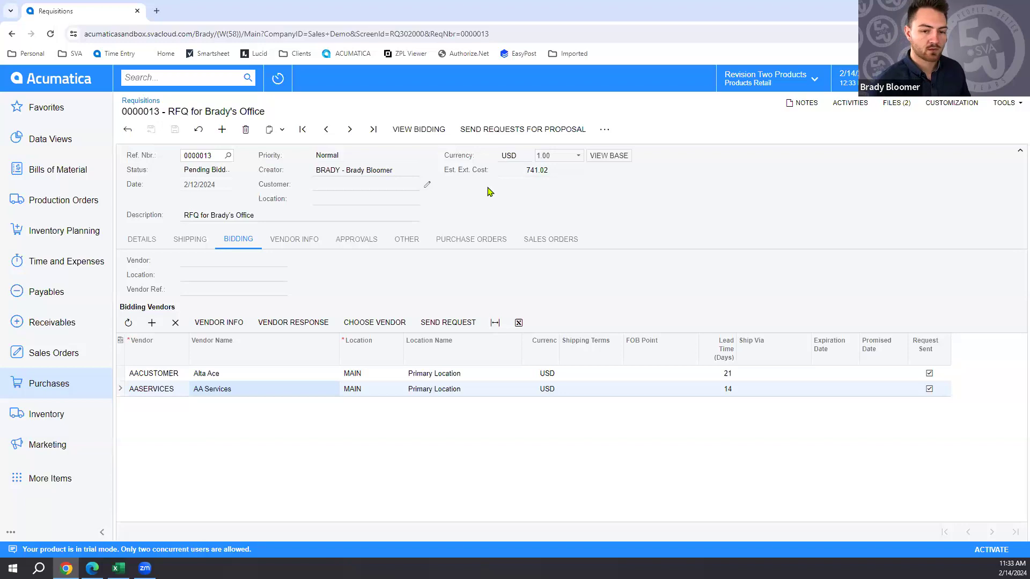
Step: Open the bidding response of vendor AACUSTOMER and set the bid quantity to 1 on all three item lines
{"action": "left_click", "coordinate": [269, 377]}
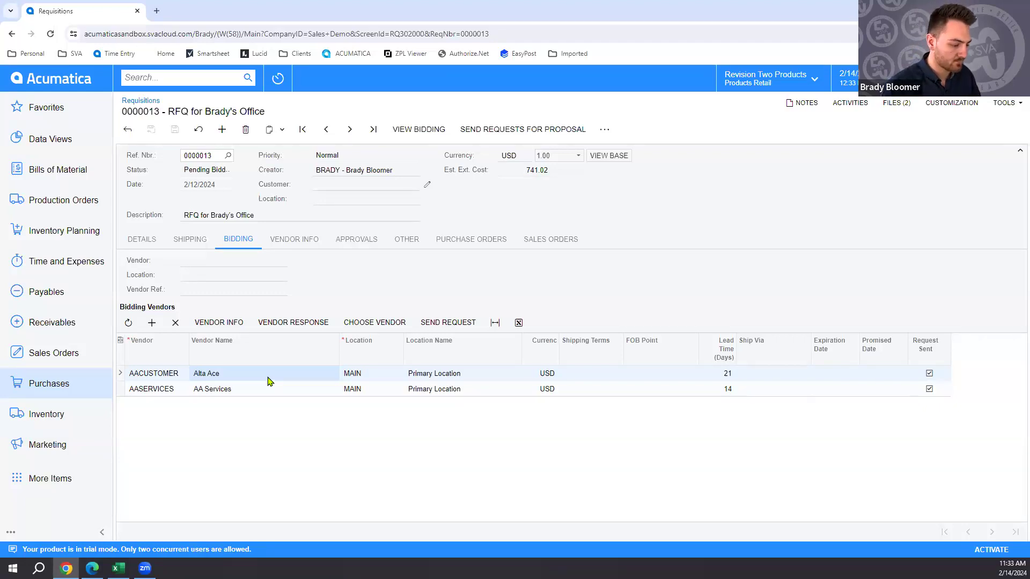
{"action": "left_click", "coordinate": [304, 324]}
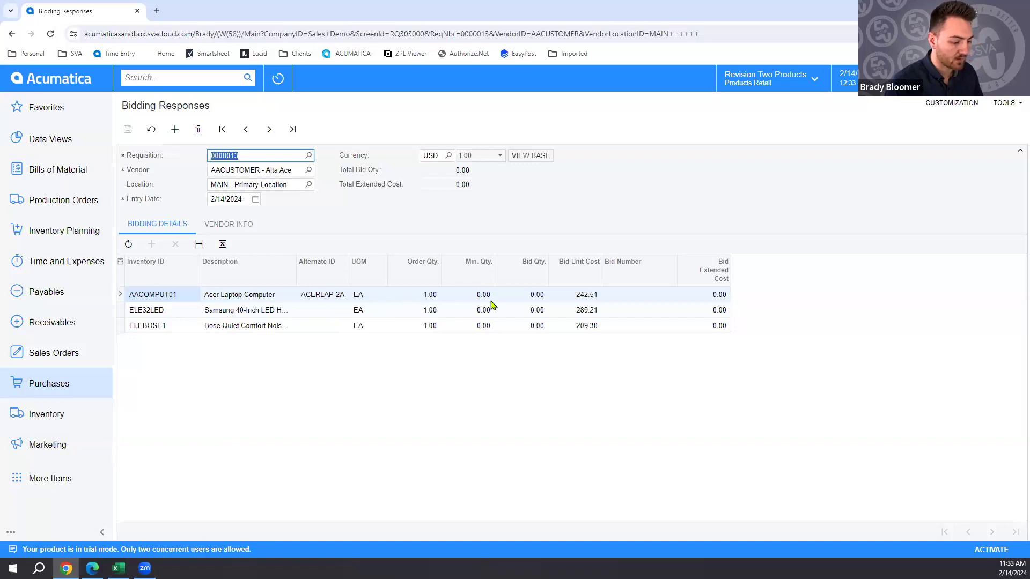
{"action": "left_click", "coordinate": [513, 298]}
{"action": "type", "text": "1"}
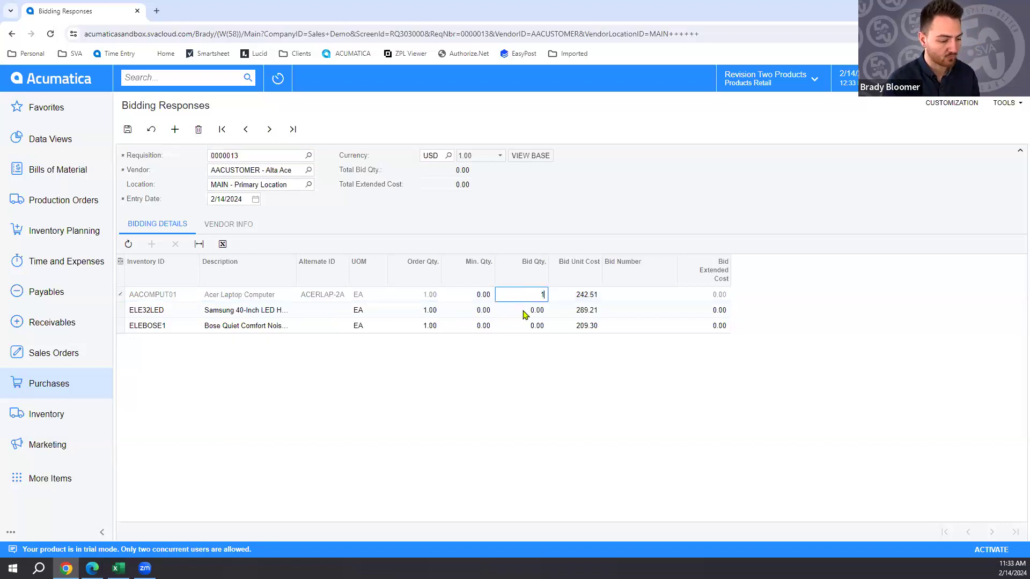
{"action": "left_click", "coordinate": [525, 315]}
{"action": "type", "text": "1"}
{"action": "left_click", "coordinate": [530, 325]}
{"action": "type", "text": "1"}
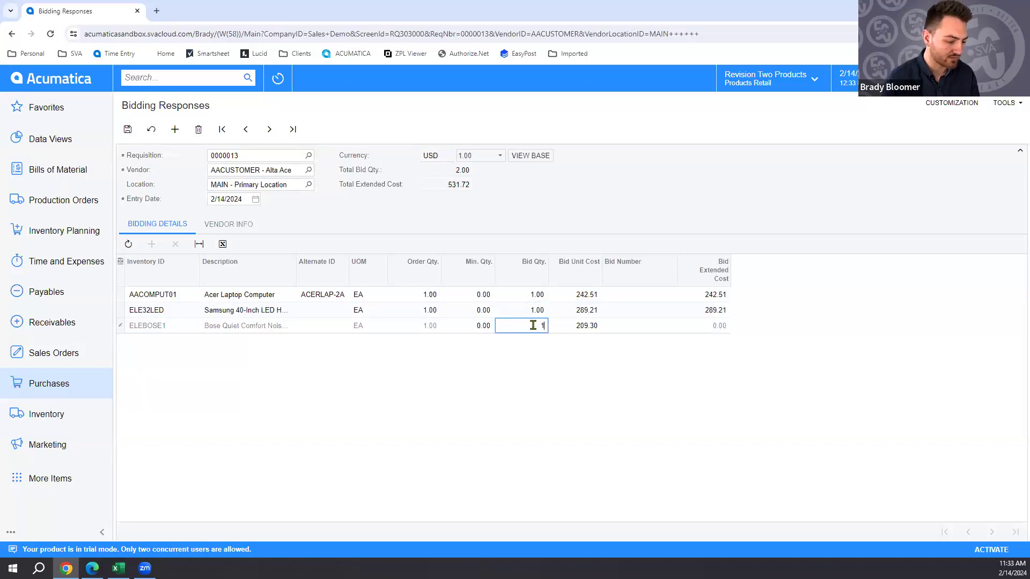
Step: Set AACUSTOMER's bid unit costs to 259 for AACOMPUT01, 295 for ELE32LED and 225 for ELEBOSE1
{"action": "left_click", "coordinate": [588, 294]}
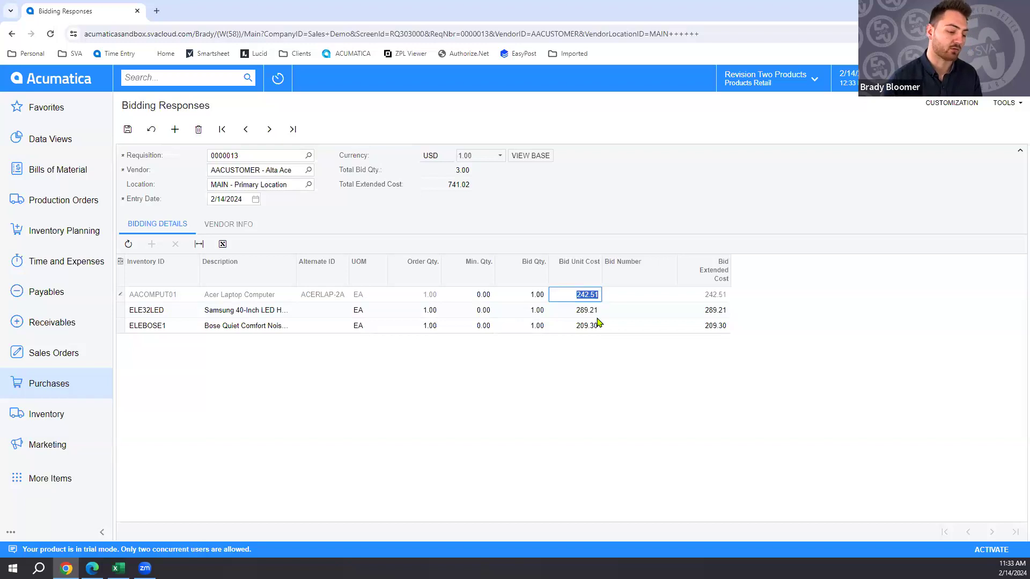
{"action": "type", "text": "259"}
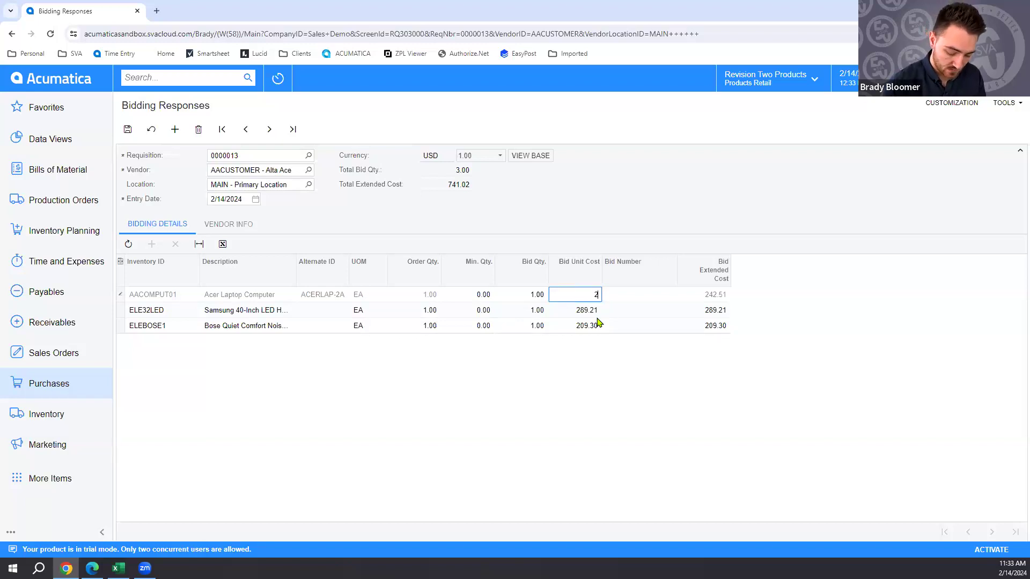
{"action": "left_click", "coordinate": [597, 310]}
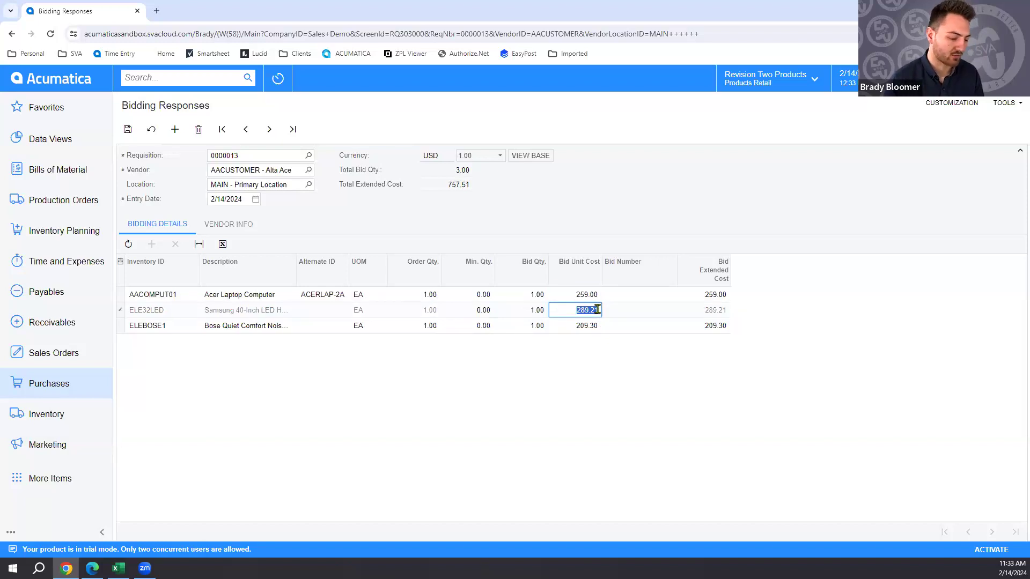
{"action": "type", "text": "295"}
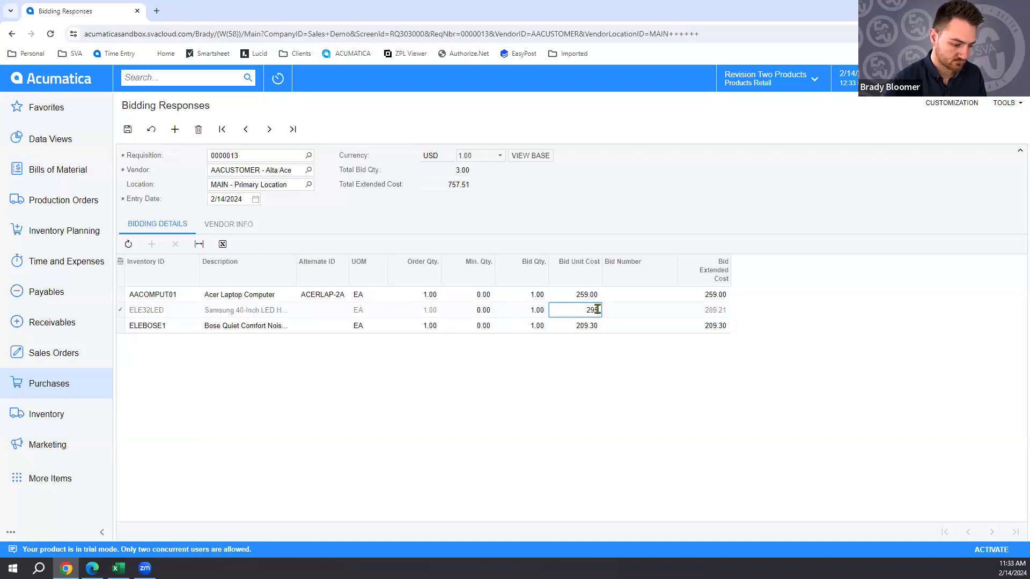
{"action": "left_click", "coordinate": [595, 331]}
{"action": "type", "text": "225"}
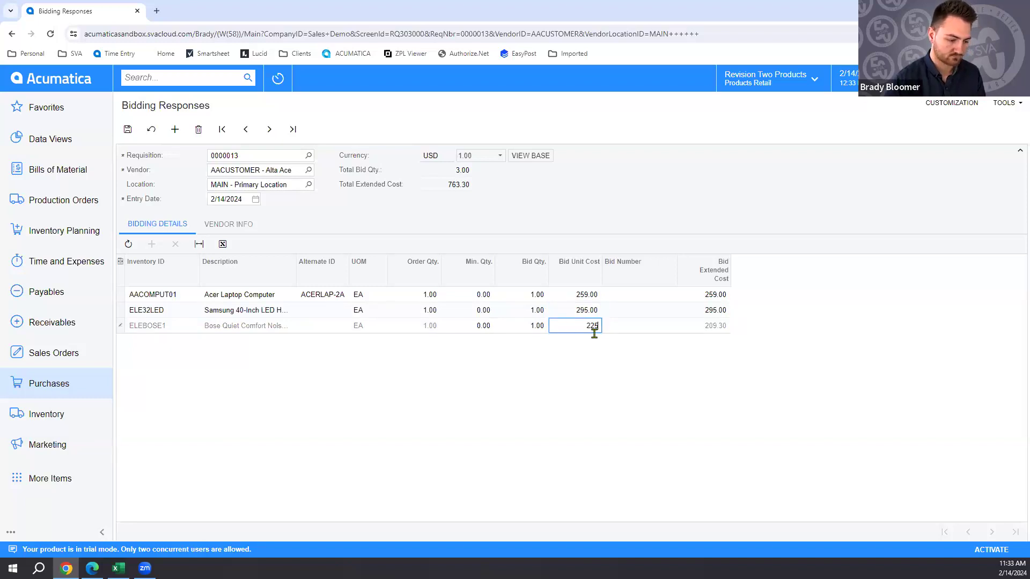
{"action": "left_click", "coordinate": [630, 298]}
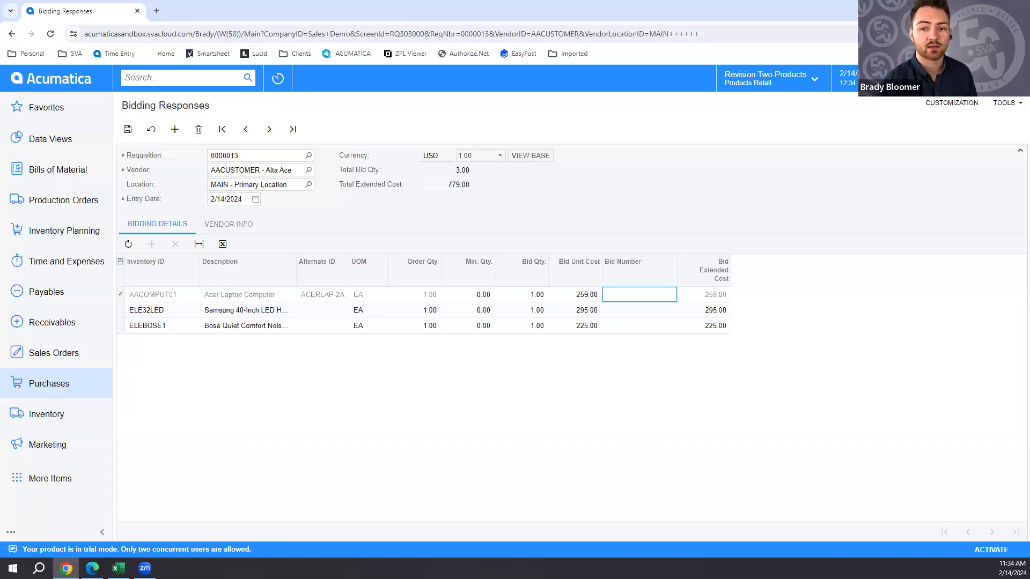
Step: Set AACUSTOMER's bid expiration date to 3/13/2024, promised date to 2/28/2024 and ship via to FEDEX1, and save the response
{"action": "left_click", "coordinate": [238, 228]}
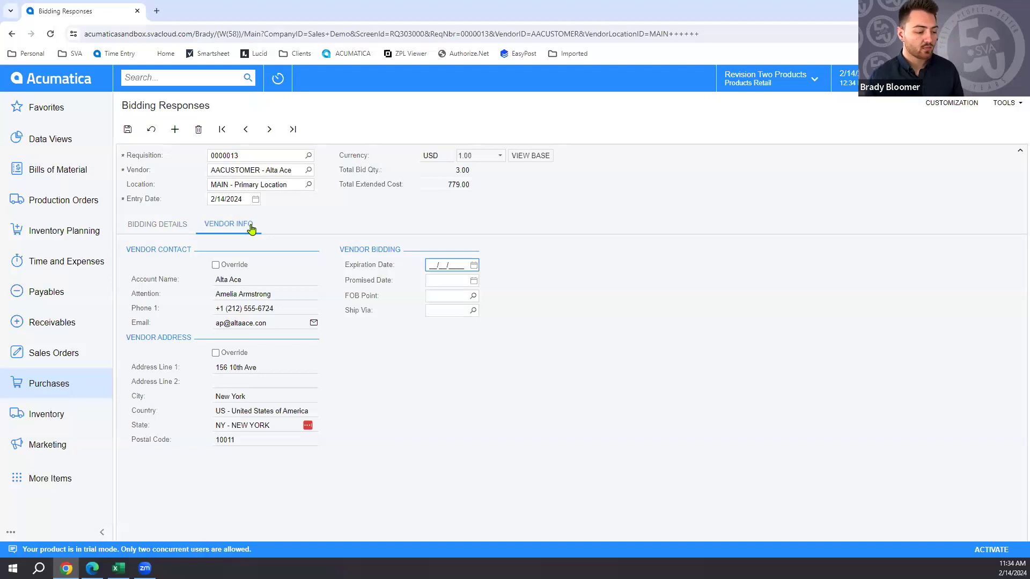
{"action": "left_click", "coordinate": [475, 267]}
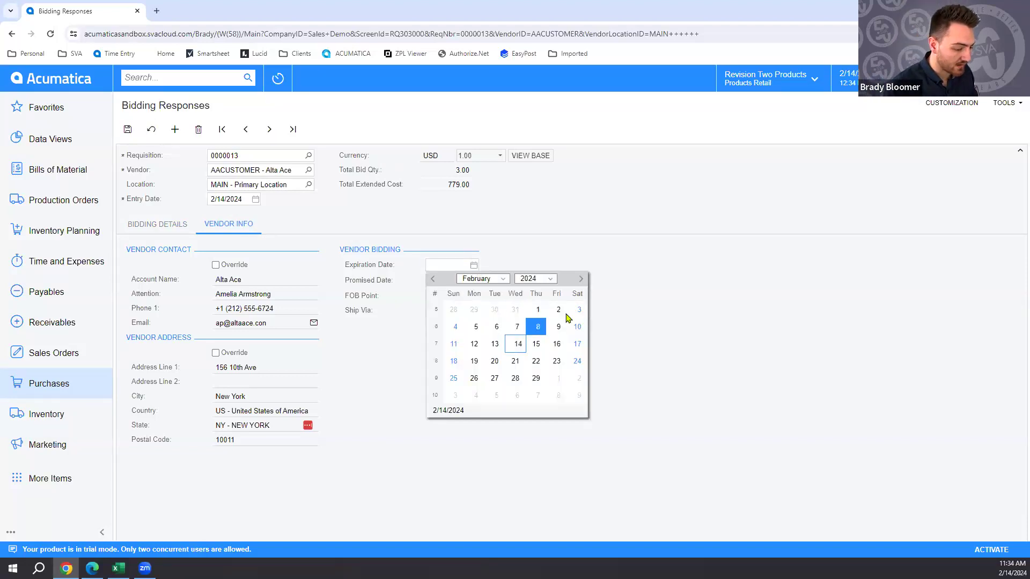
{"action": "left_click", "coordinate": [580, 280]}
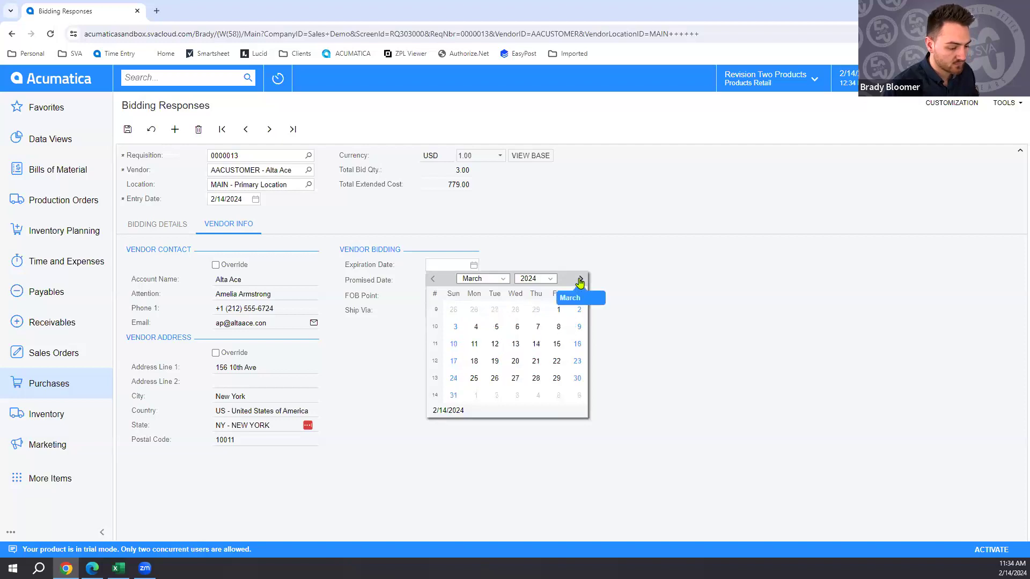
{"action": "left_click", "coordinate": [518, 344]}
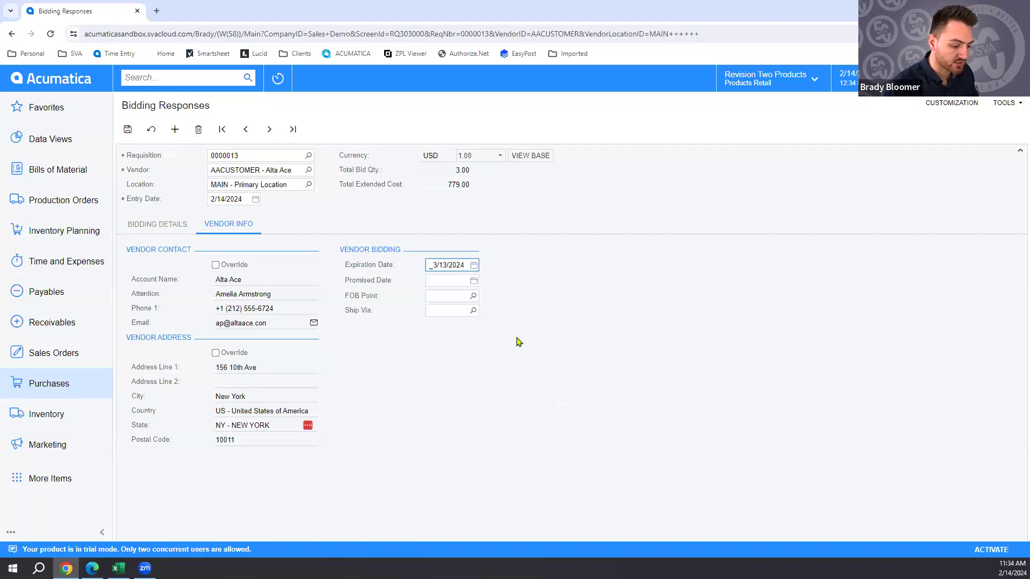
{"action": "left_click", "coordinate": [474, 285]}
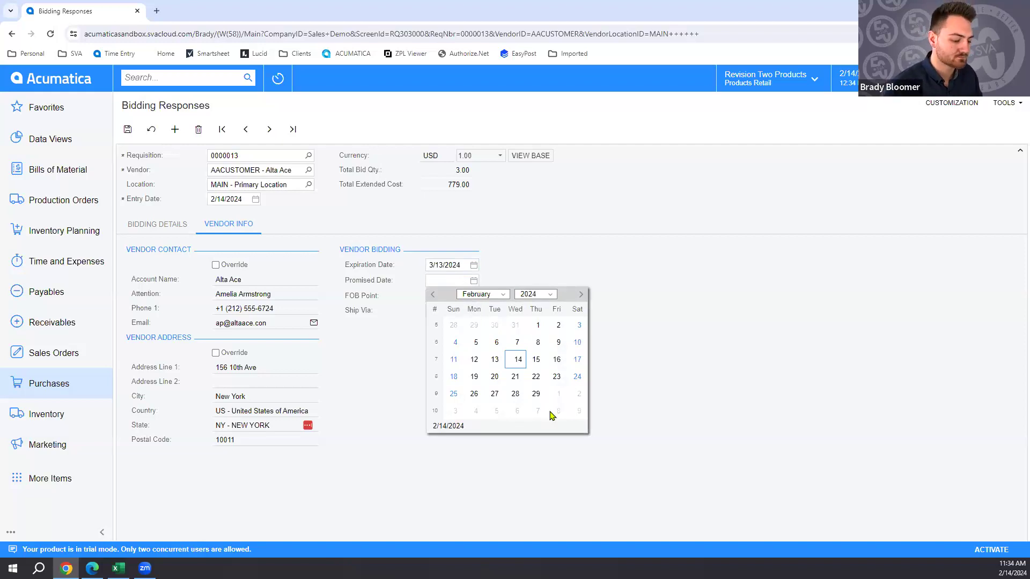
{"action": "left_click", "coordinate": [521, 398]}
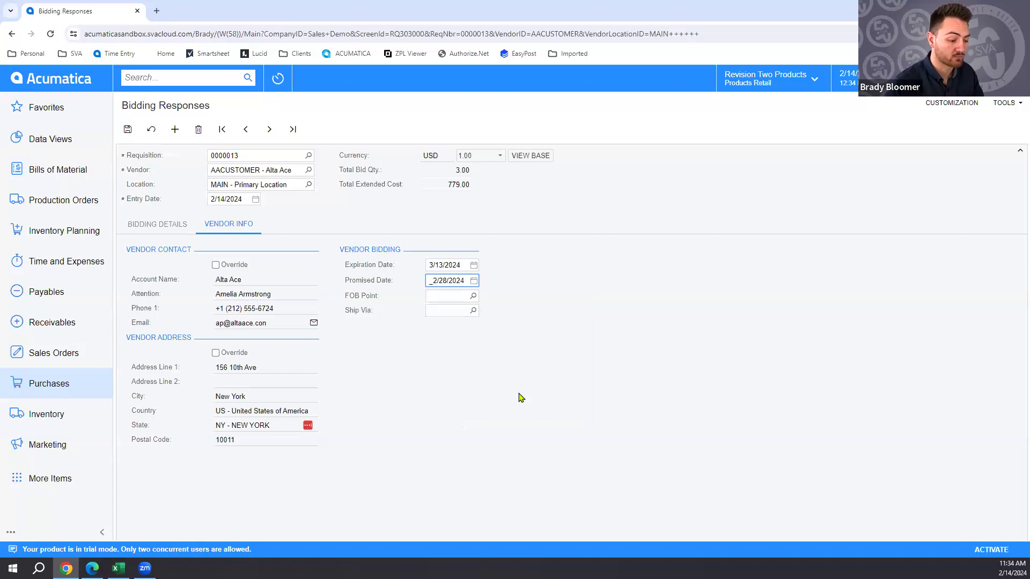
{"action": "left_click", "coordinate": [473, 310]}
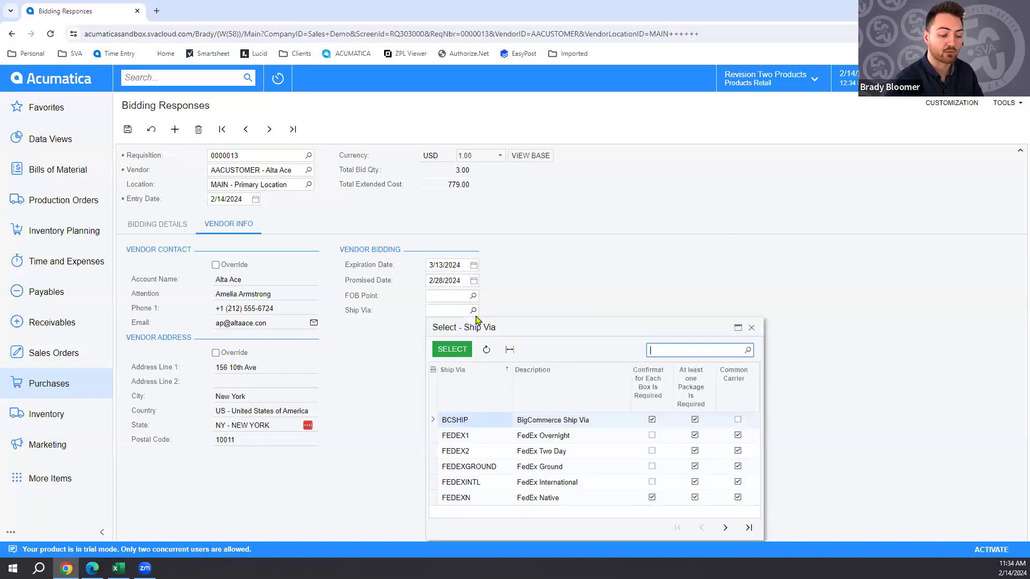
{"action": "double_click", "coordinate": [526, 441]}
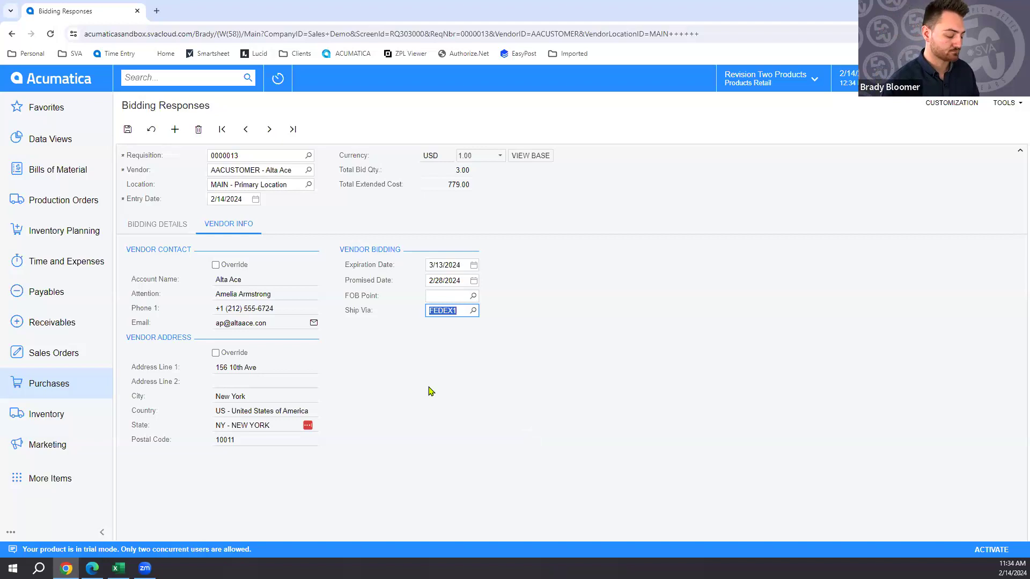
{"action": "left_click", "coordinate": [124, 129]}
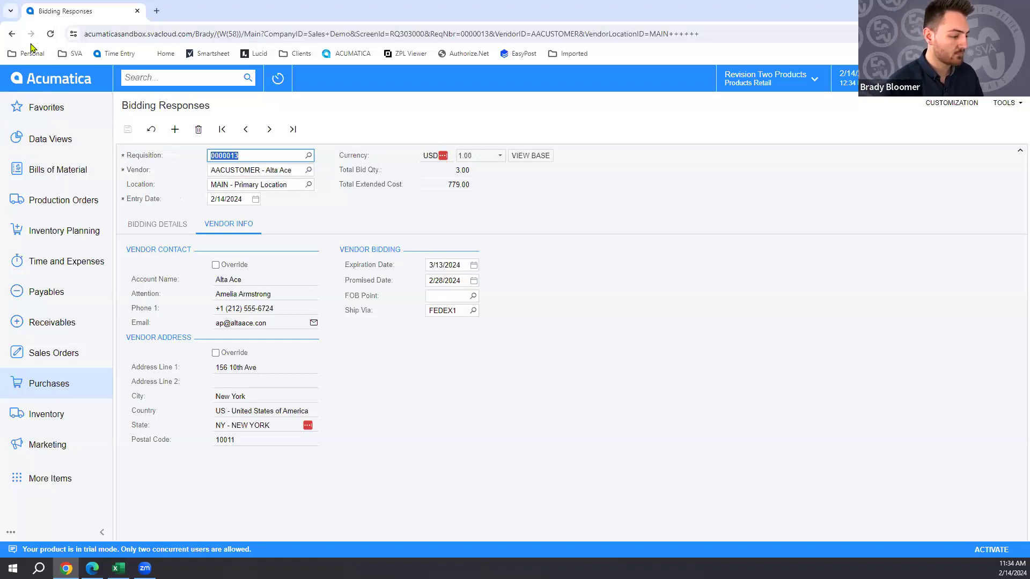
Step: Open AASERVICES' bidding response from the requisition and set bid unit costs to 325 for AACOMPUT01, 308 for ELE32LED and 215.85 for ELEBOSE1
{"action": "left_click", "coordinate": [12, 34]}
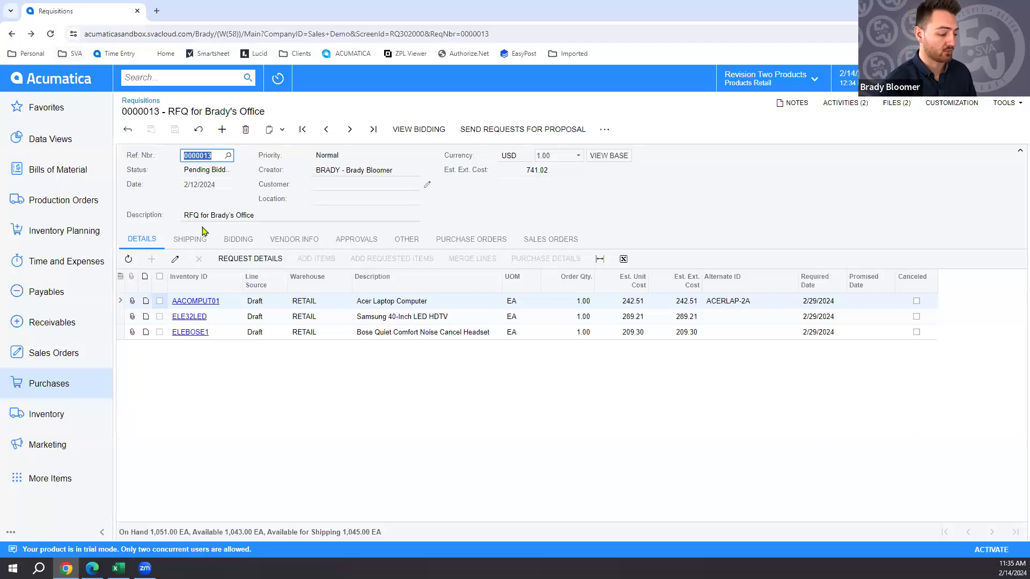
{"action": "left_click", "coordinate": [228, 246]}
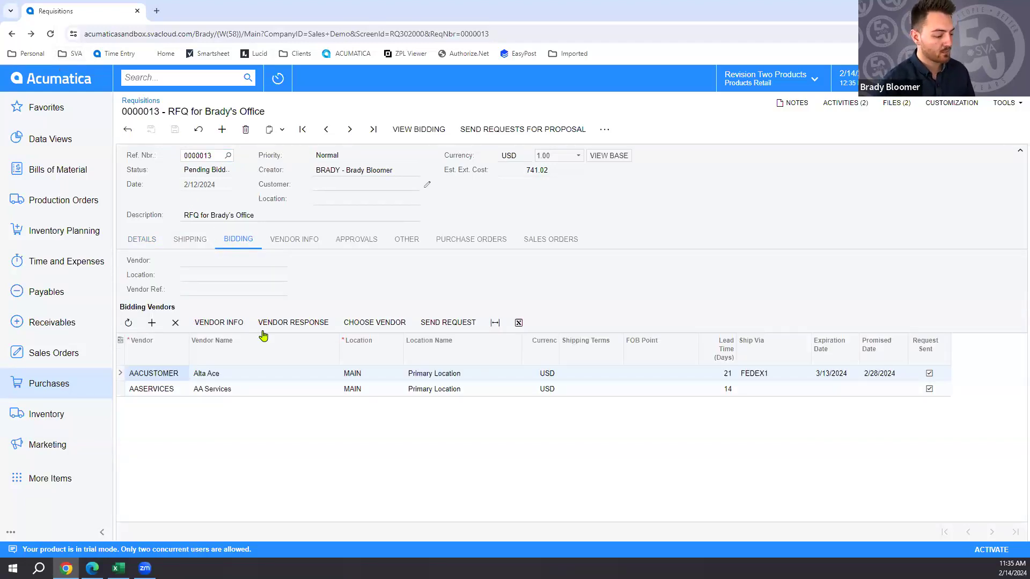
{"action": "left_click", "coordinate": [256, 392]}
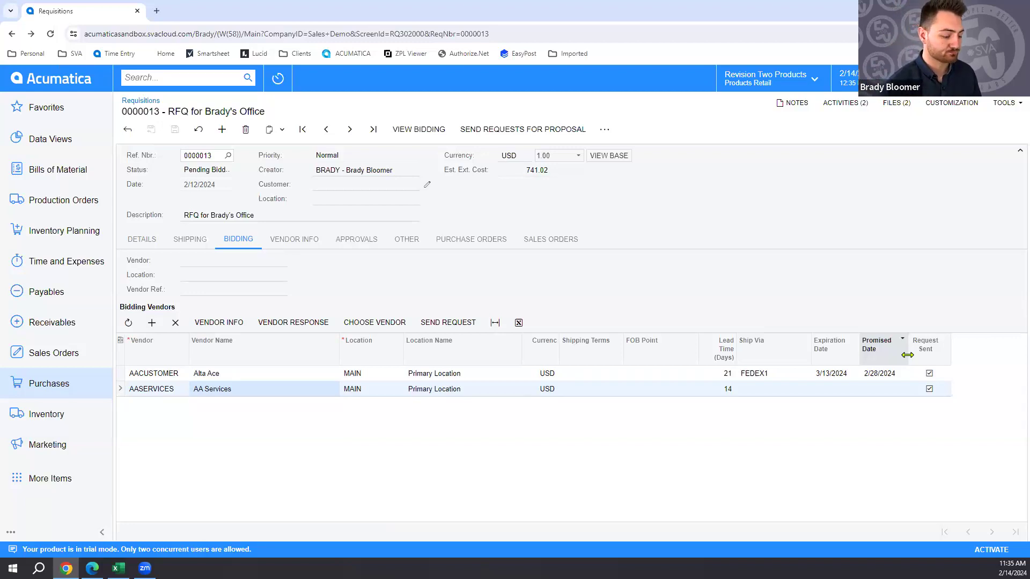
{"action": "left_click", "coordinate": [293, 331]}
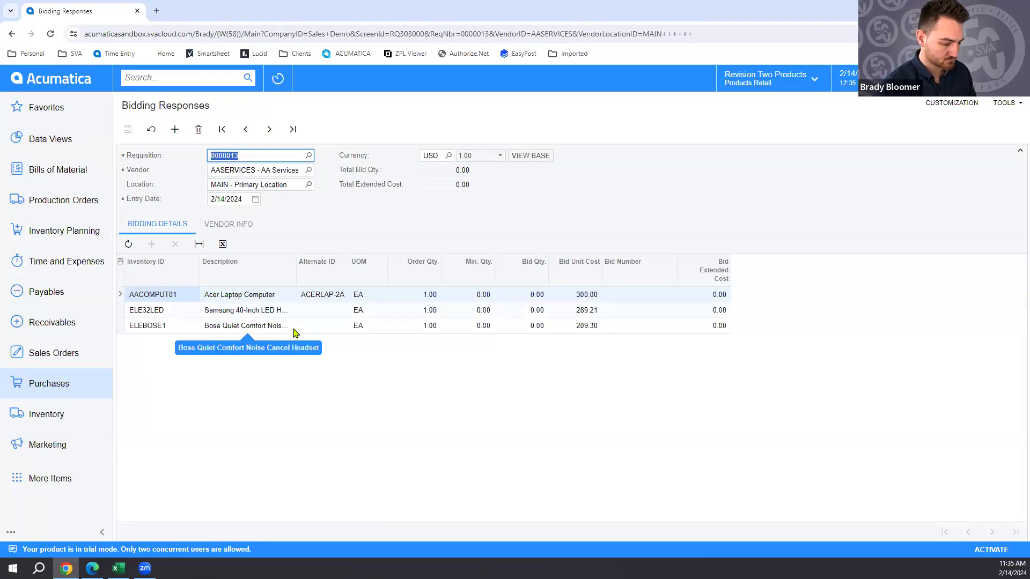
{"action": "left_click", "coordinate": [574, 301]}
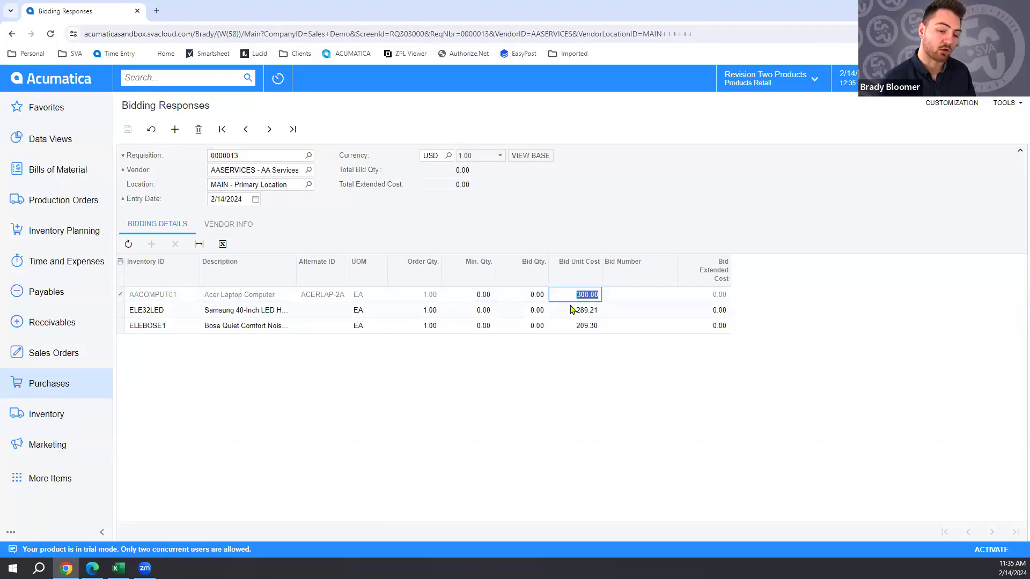
{"action": "type", "text": "325"}
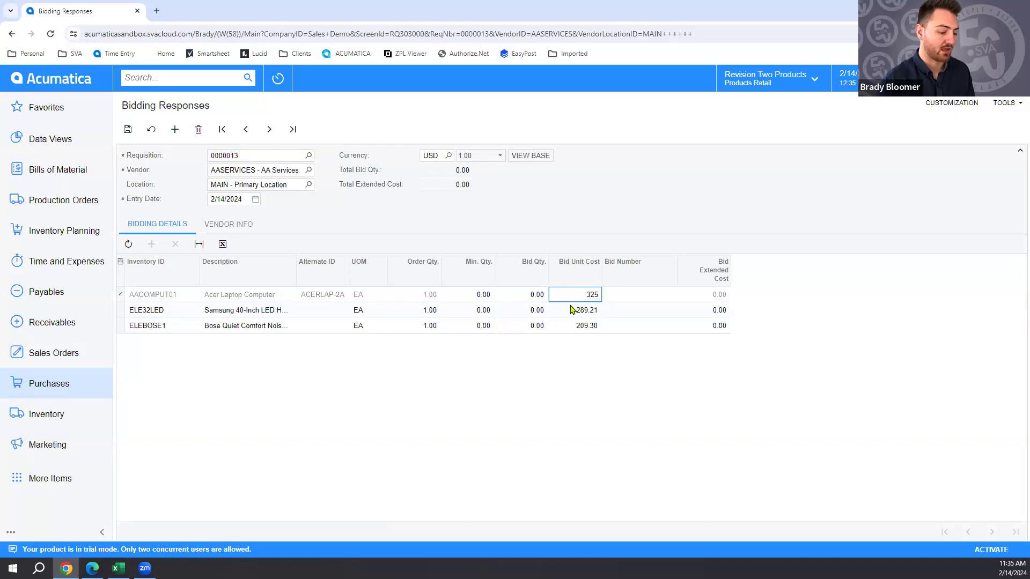
{"action": "left_click", "coordinate": [582, 311]}
{"action": "type", "text": "308"}
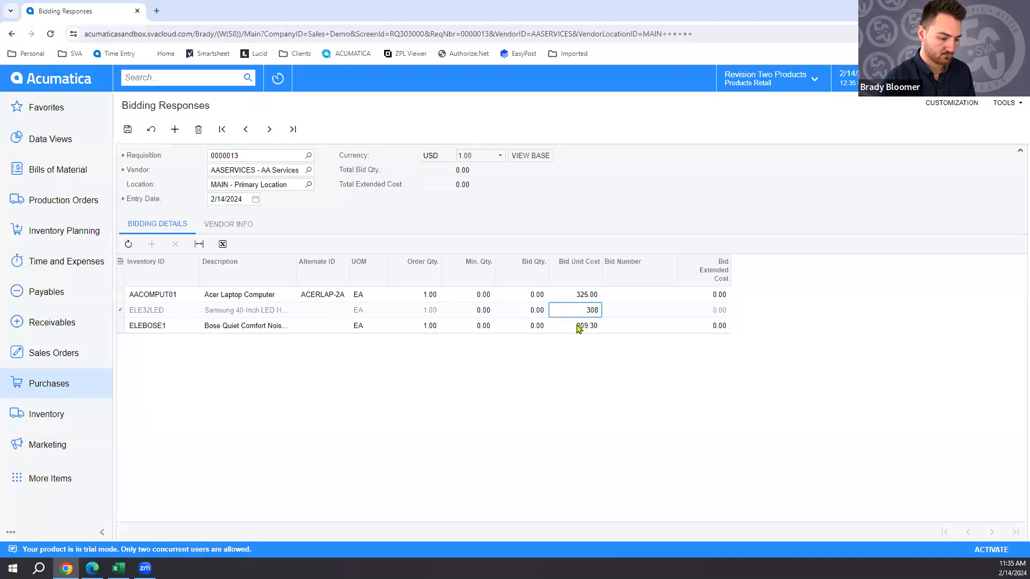
{"action": "left_click", "coordinate": [579, 326]}
{"action": "type", "text": "215.85"}
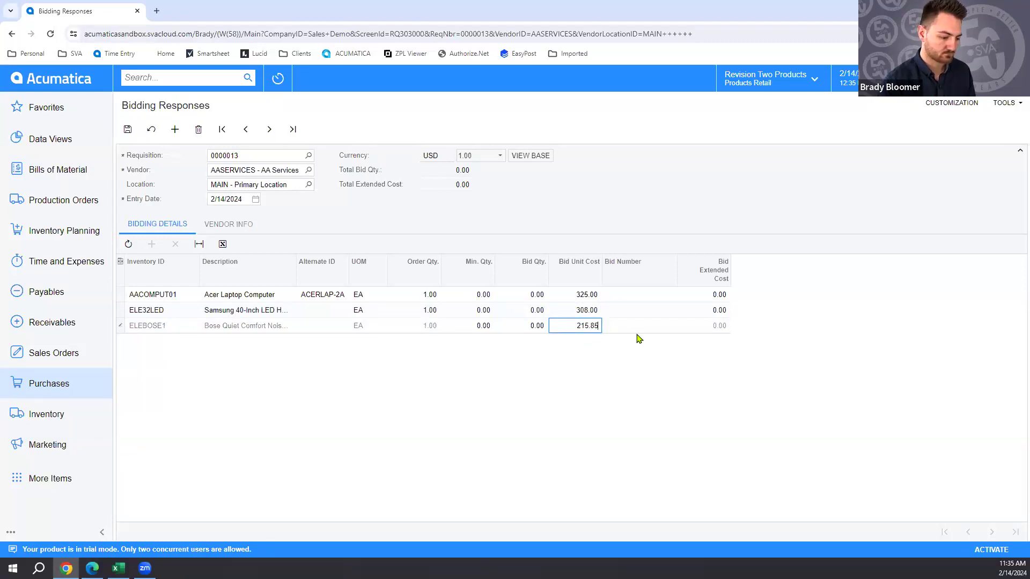
Step: Enter bid number 154 on all three item lines of AASERVICES' bidding response
{"action": "left_click", "coordinate": [636, 298]}
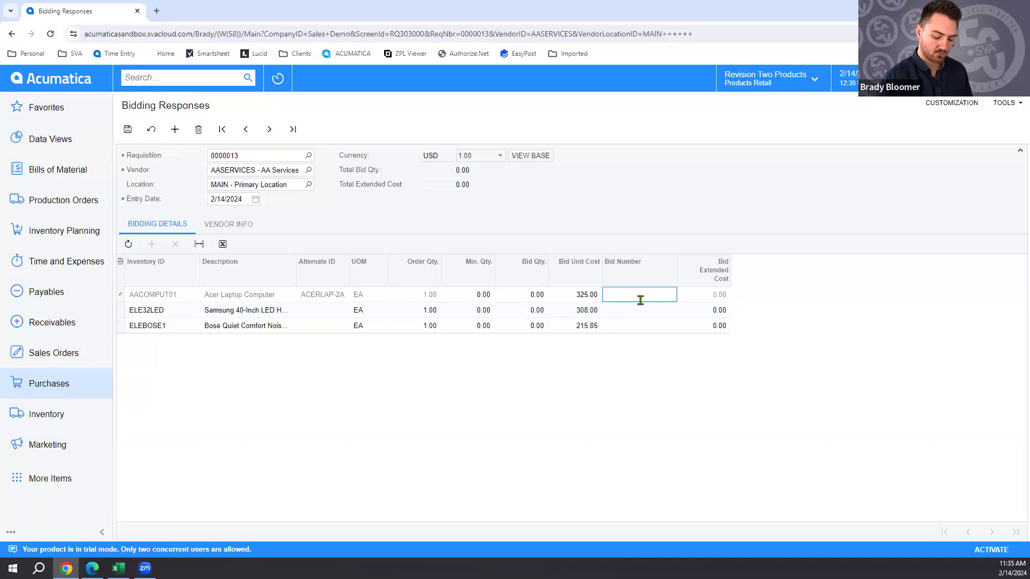
{"action": "type", "text": "154"}
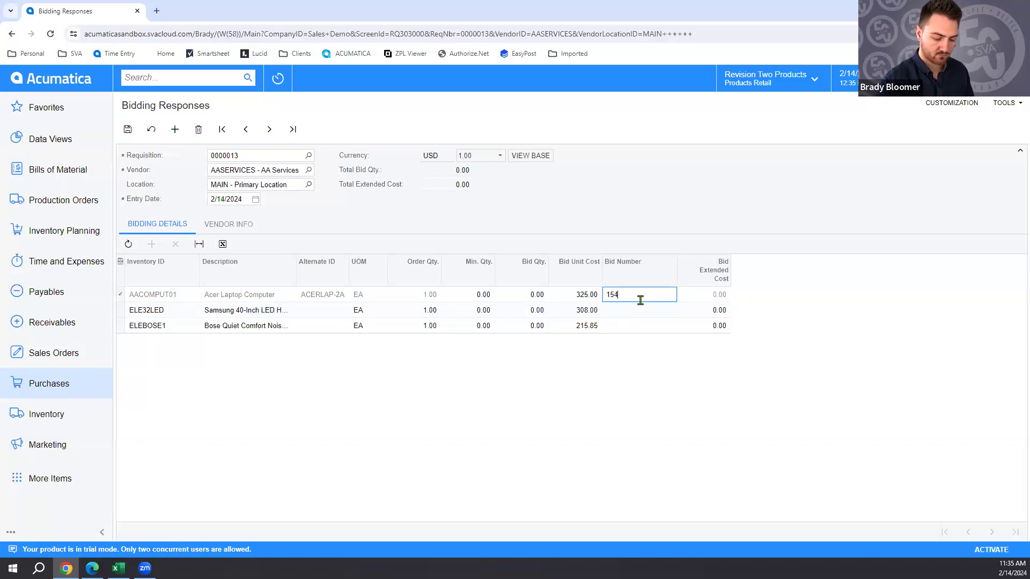
{"action": "left_click", "coordinate": [644, 310]}
{"action": "type", "text": "154"}
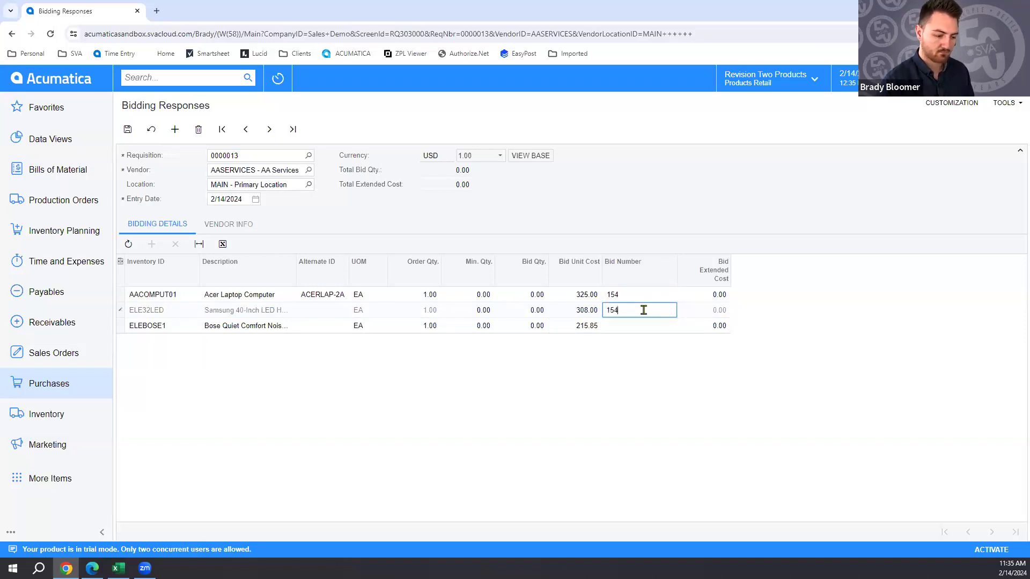
{"action": "left_click", "coordinate": [638, 325]}
{"action": "type", "text": "154"}
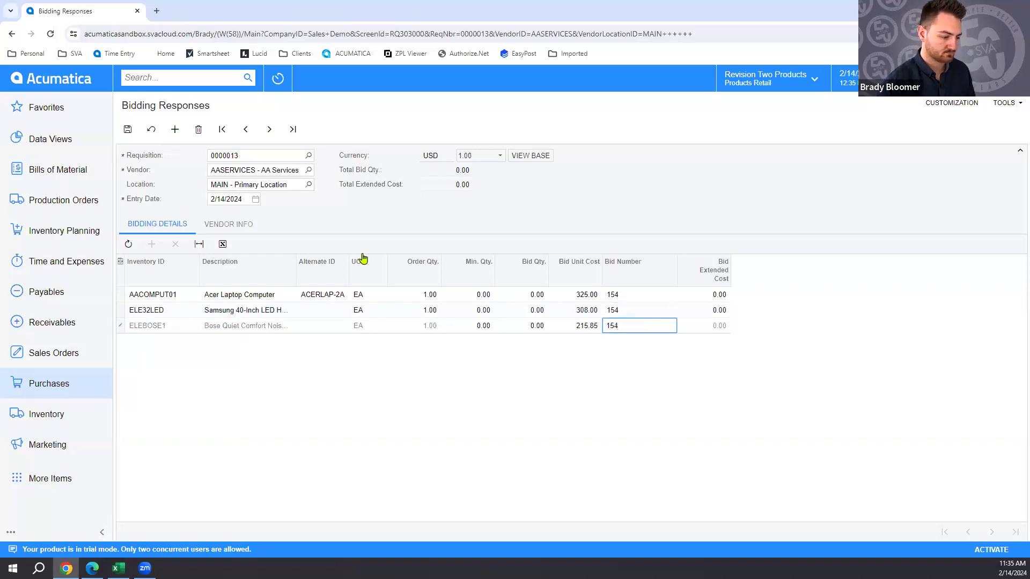
Step: Set AASERVICES' bid quantity to 1 for AACOMPUT01, ELE32LED and ELEBOSE1
{"action": "left_click", "coordinate": [525, 294]}
{"action": "type", "text": "1"}
{"action": "left_click", "coordinate": [537, 311]}
{"action": "left_click", "coordinate": [537, 326]}
{"action": "type", "text": "1"}
{"action": "left_click", "coordinate": [537, 314]}
{"action": "type", "text": "1"}
{"action": "left_click", "coordinate": [561, 313]}
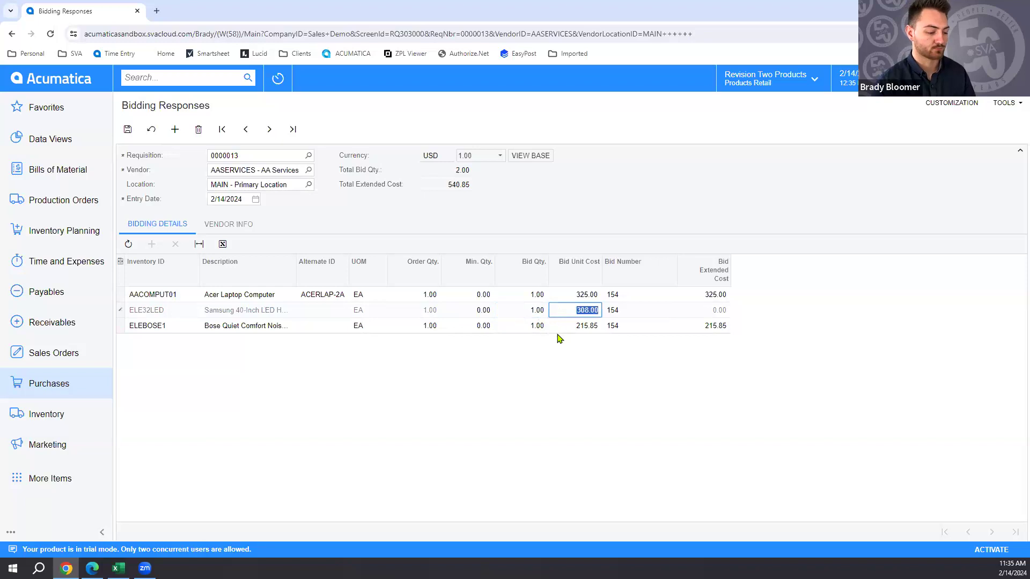
Step: Set AASERVICES' bid expiration date to 3/13/2024, promised date to 3/6/2024 and ship via to FEDEXGROUND, and save the response
{"action": "left_click", "coordinate": [253, 229]}
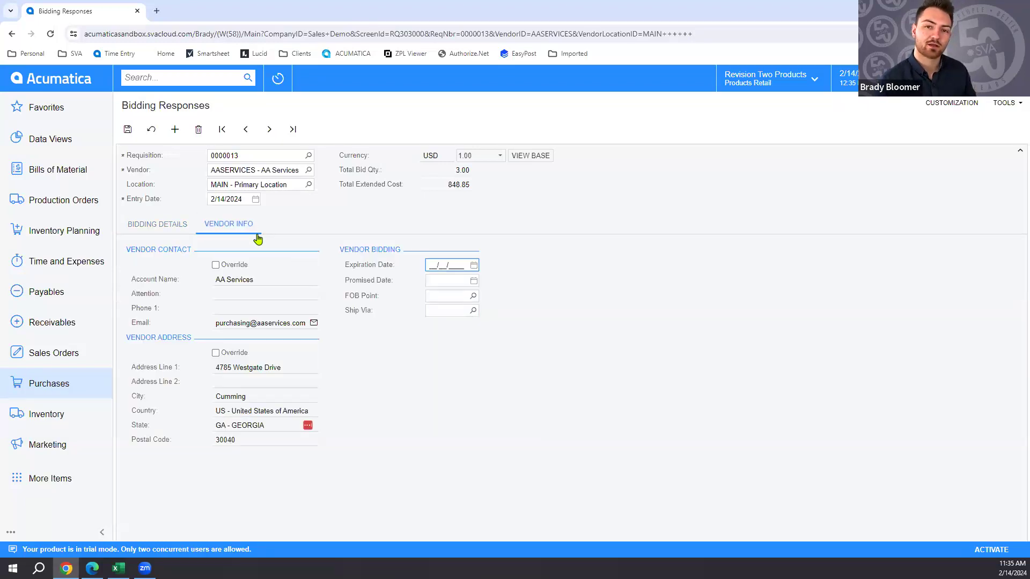
{"action": "left_click", "coordinate": [473, 266]}
{"action": "left_click", "coordinate": [581, 279]}
{"action": "left_click", "coordinate": [515, 344]}
{"action": "left_click", "coordinate": [474, 281]}
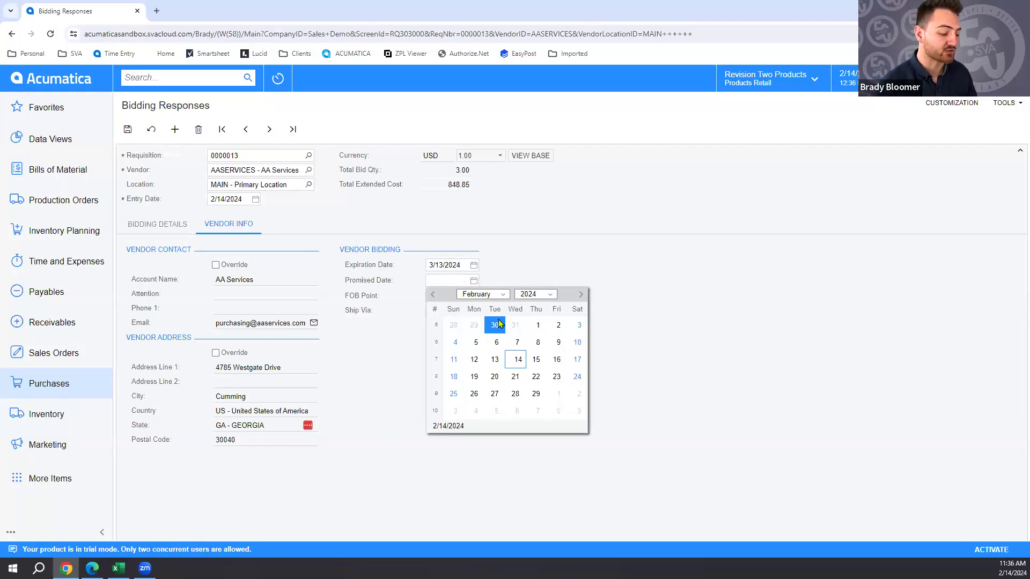
{"action": "left_click", "coordinate": [518, 411]}
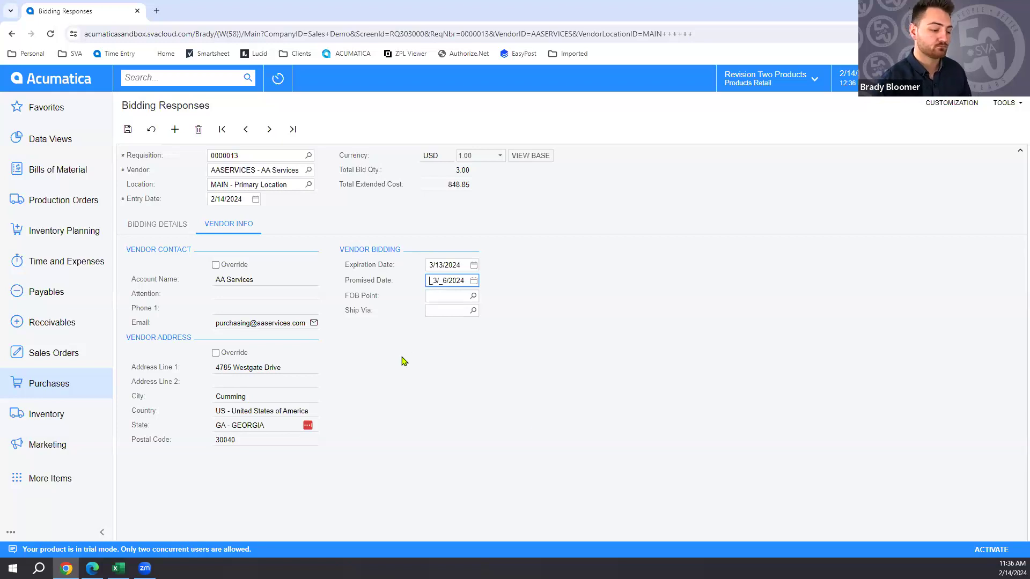
{"action": "left_click", "coordinate": [472, 310]}
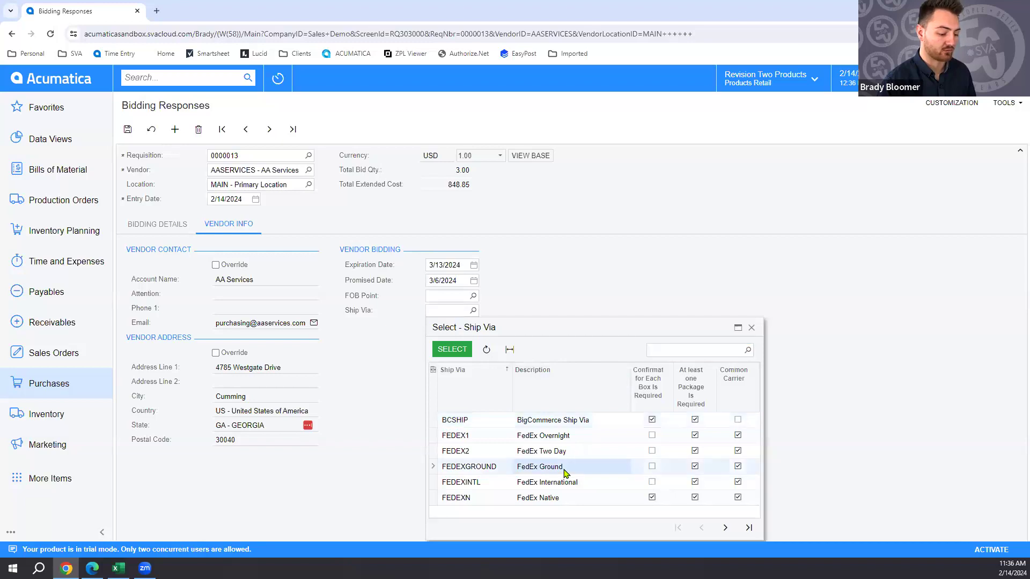
{"action": "double_click", "coordinate": [567, 473]}
{"action": "left_click", "coordinate": [128, 133]}
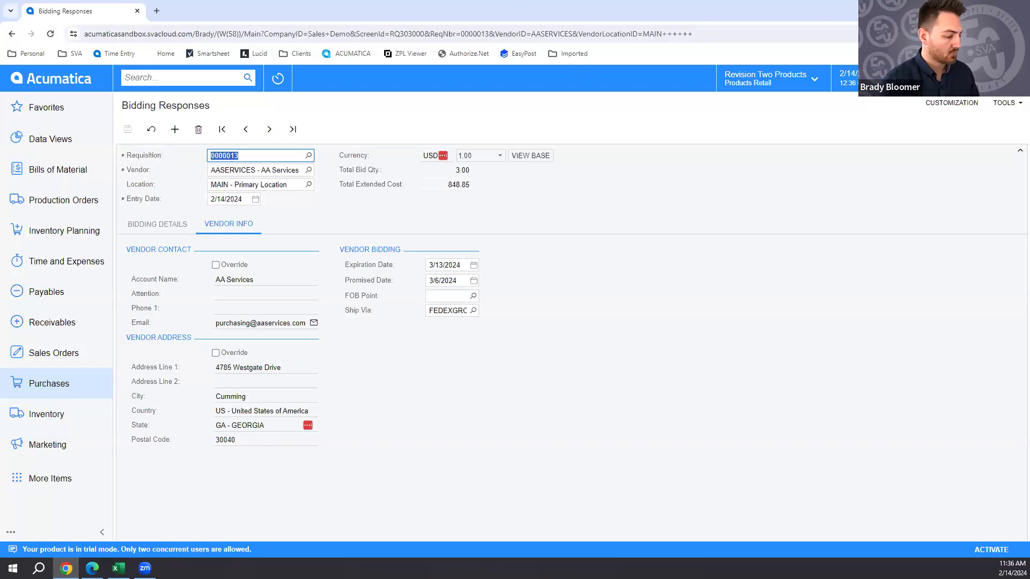
Step: Return to the requisition, view its bidding results full-size and compare both vendors' bids for each item
{"action": "left_click", "coordinate": [12, 34]}
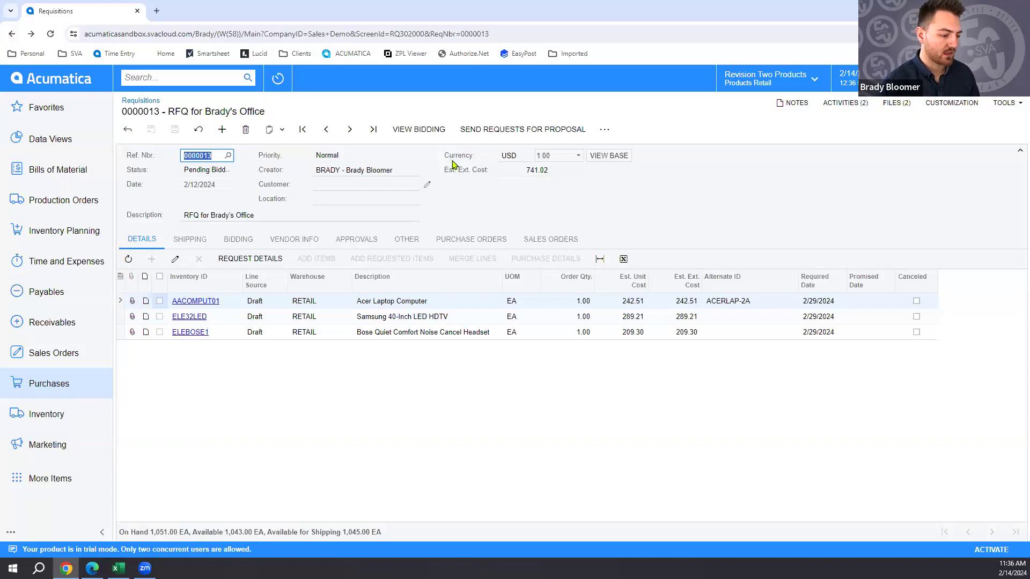
{"action": "left_click", "coordinate": [431, 137]}
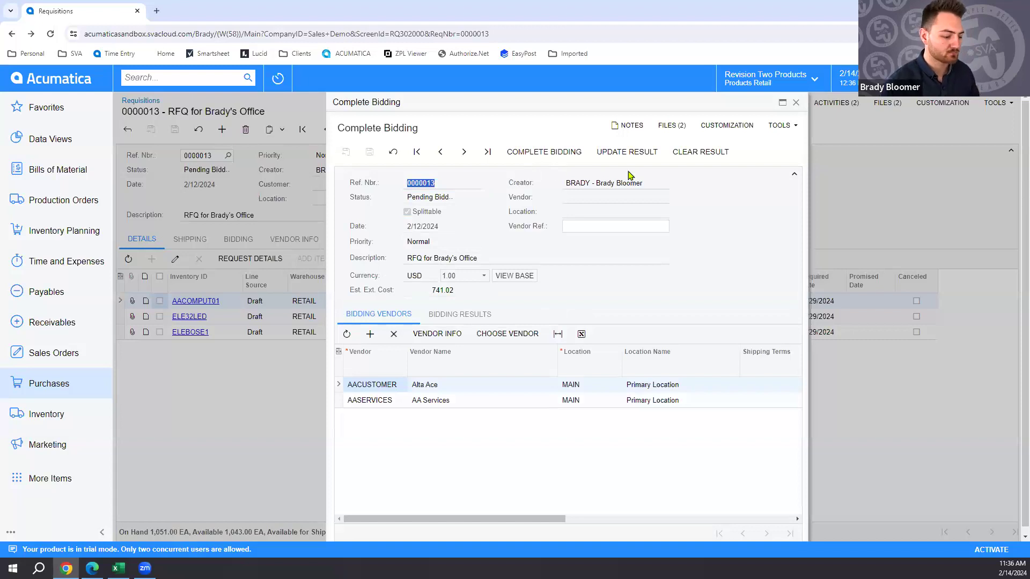
{"action": "left_click", "coordinate": [782, 103]}
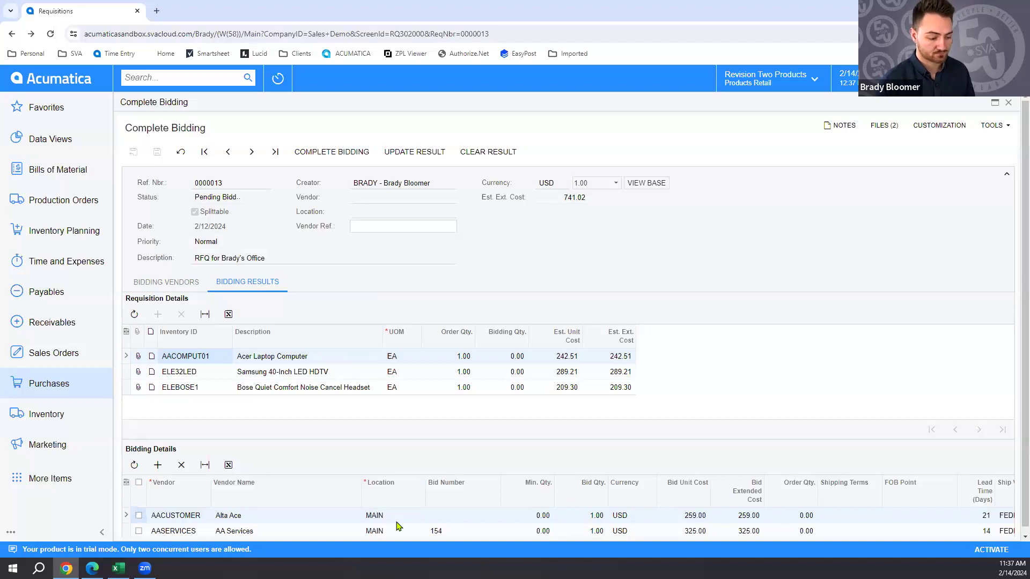
{"action": "left_click", "coordinate": [541, 371]}
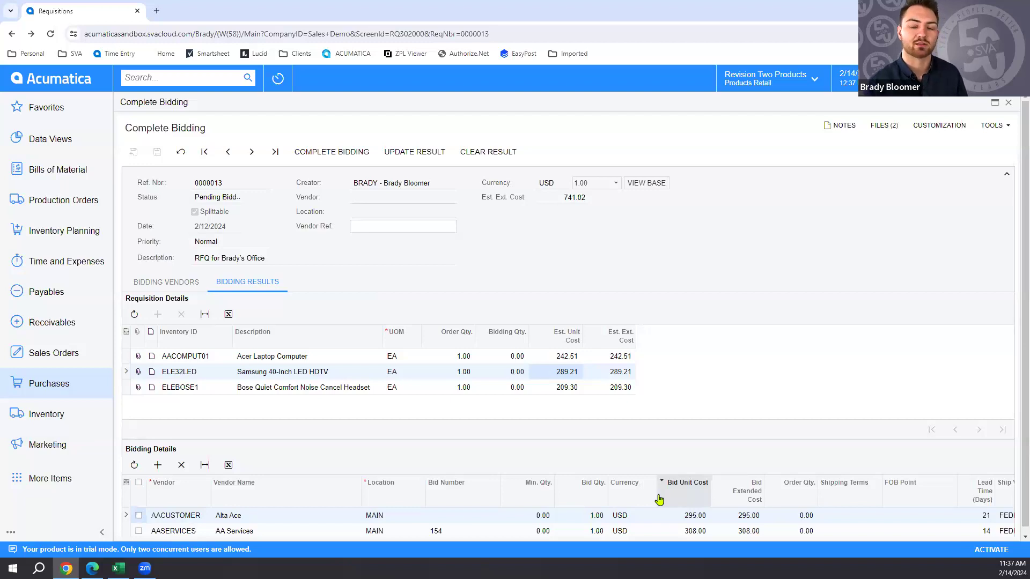
{"action": "left_click", "coordinate": [605, 388]}
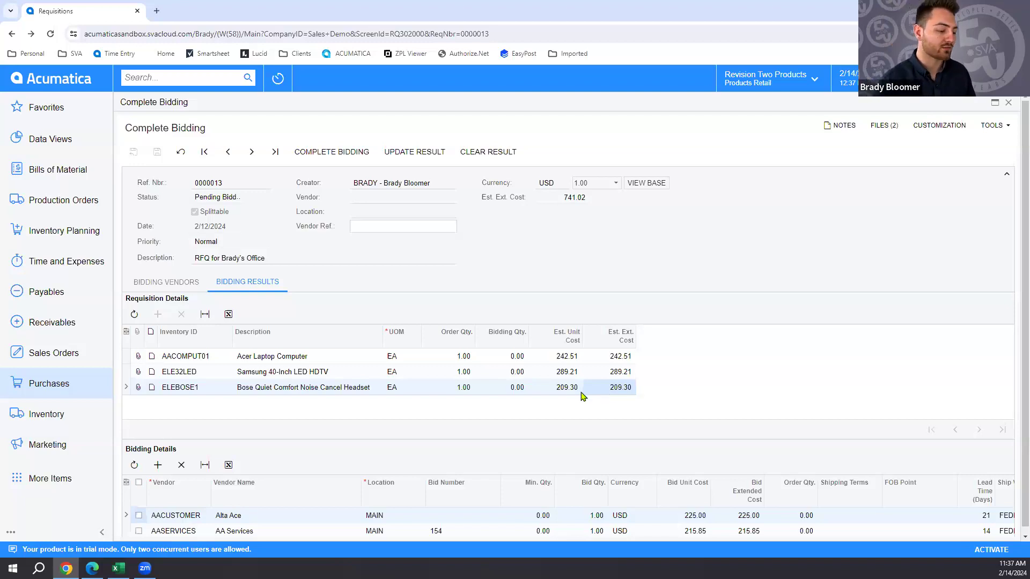
Step: Update the bidding results from the vendor bids, clear the result again and close the bidding window
{"action": "left_click", "coordinate": [428, 154]}
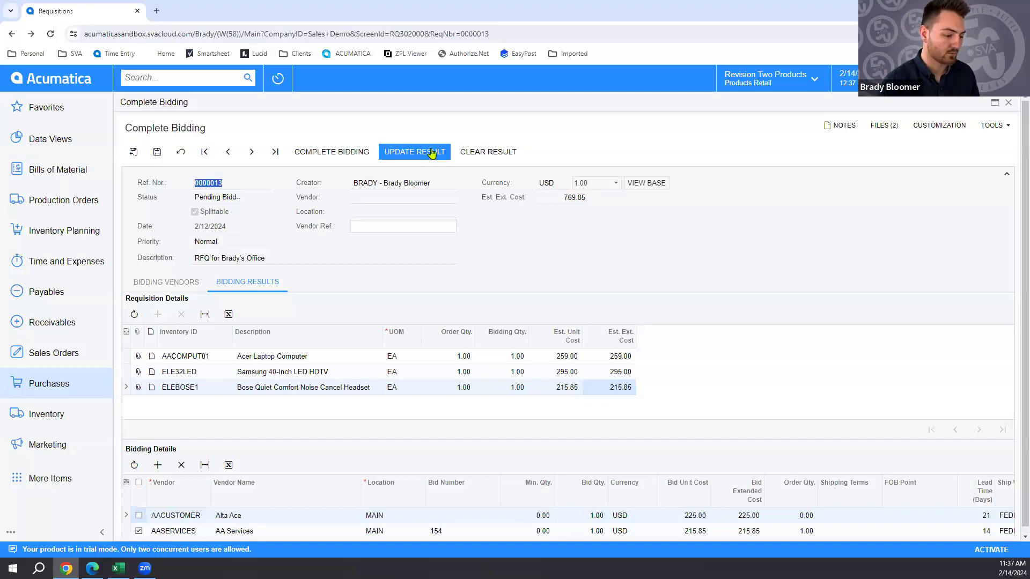
{"action": "left_click", "coordinate": [468, 156]}
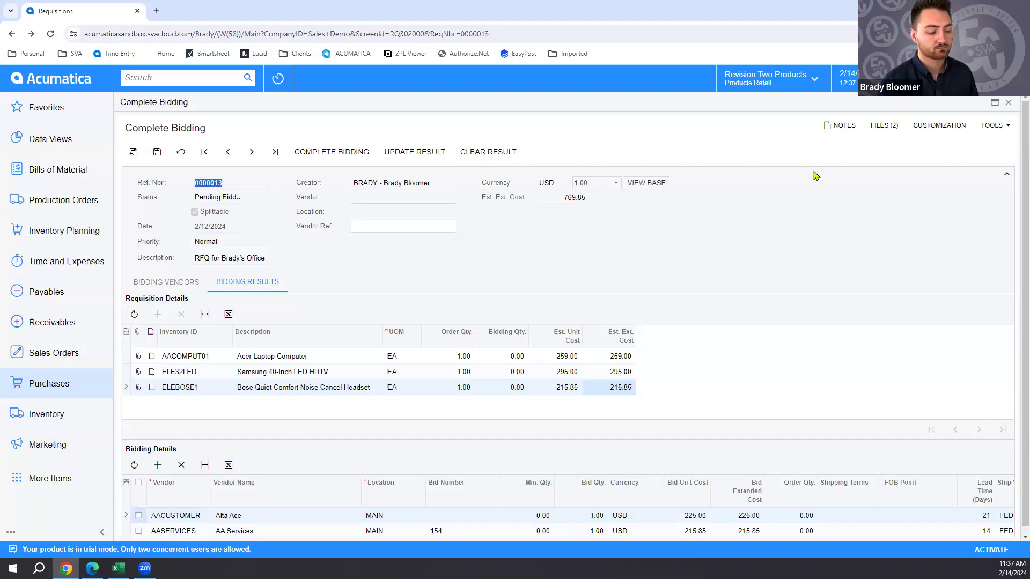
{"action": "left_click", "coordinate": [1007, 103]}
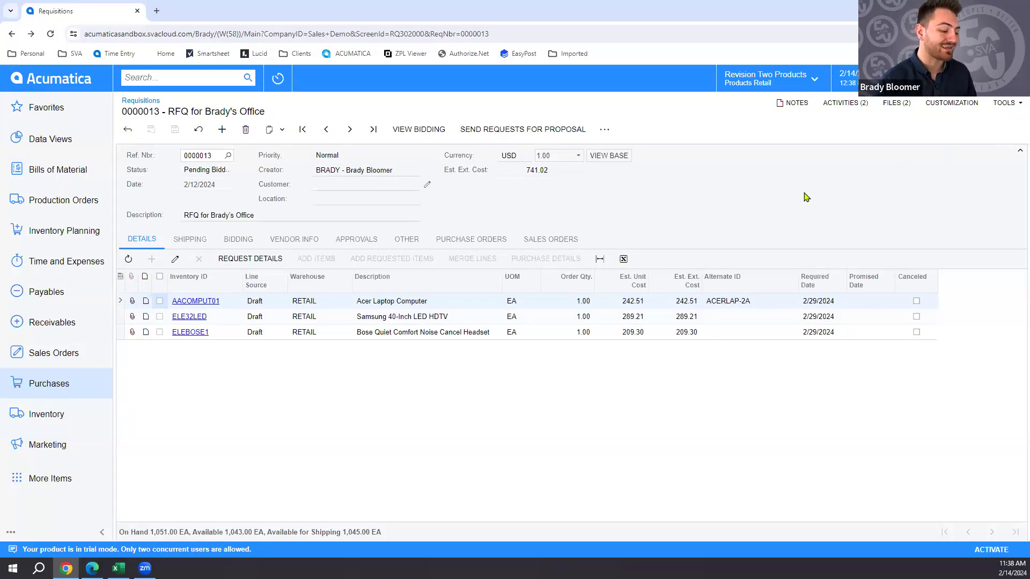
Step: Choose AACUSTOMER as the requisition's winning vendor, create the orders and view the resulting purchase order
{"action": "left_click", "coordinate": [253, 242]}
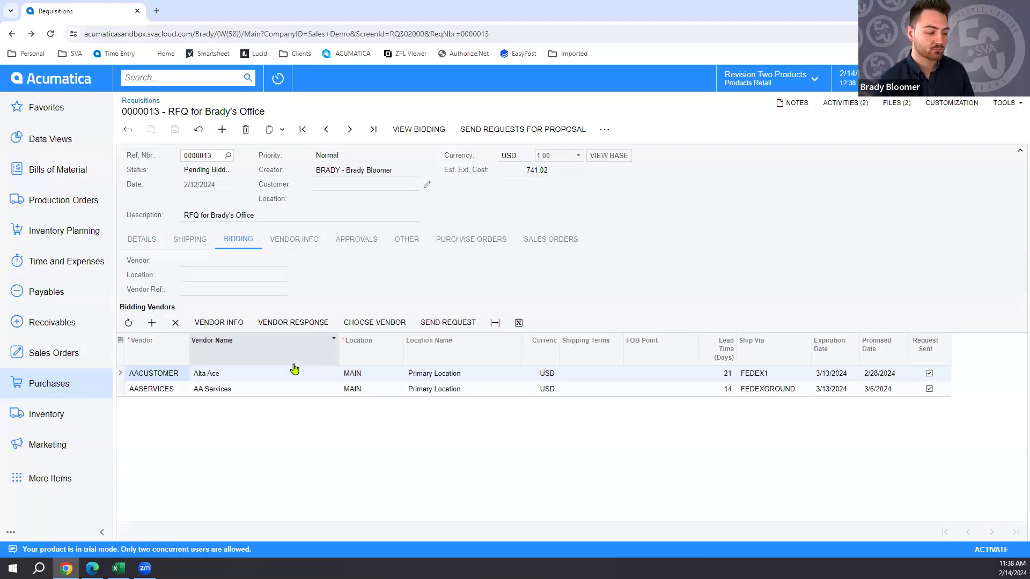
{"action": "left_click", "coordinate": [393, 325]}
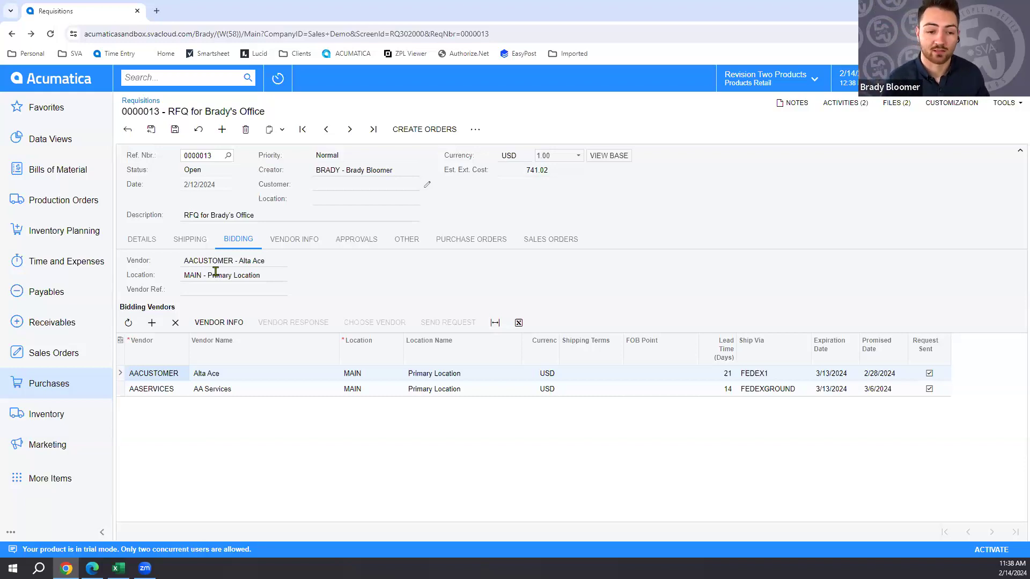
{"action": "left_click", "coordinate": [411, 132]}
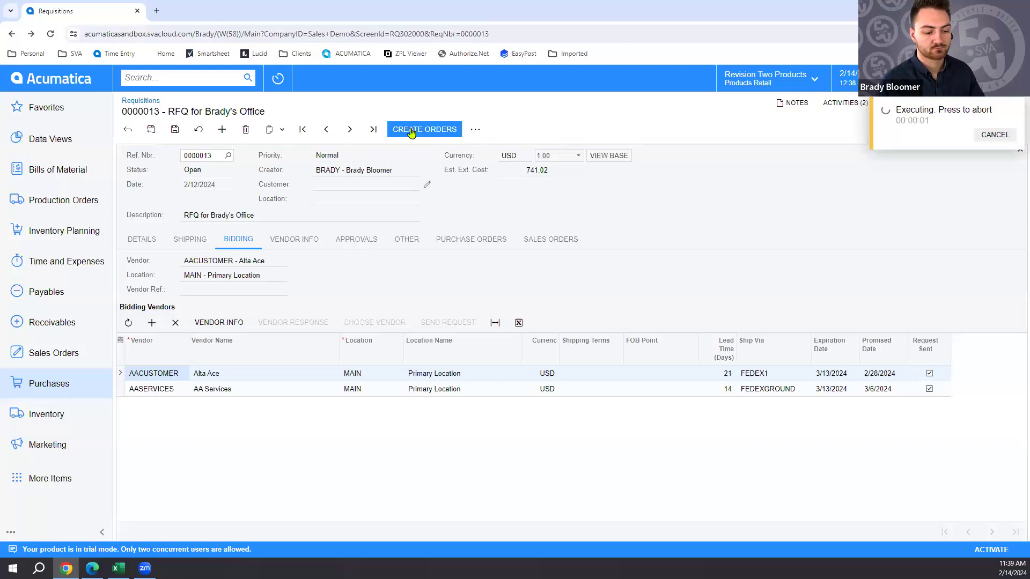
{"action": "left_click", "coordinate": [470, 237]}
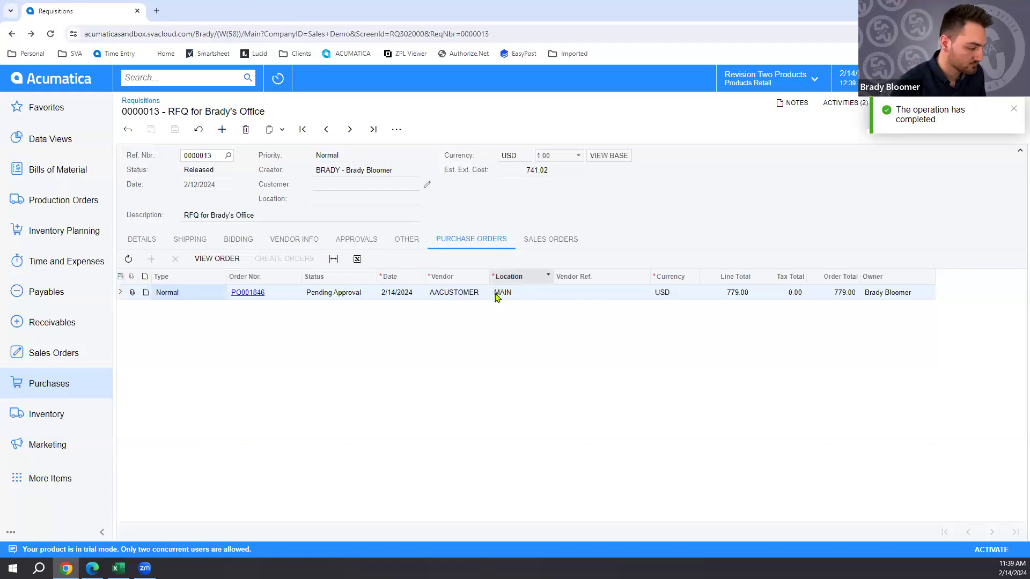
Step: Open the vendor prices and filter them to vendor AAVENDOR (Goto Vendor Inc)
{"action": "left_click", "coordinate": [71, 294]}
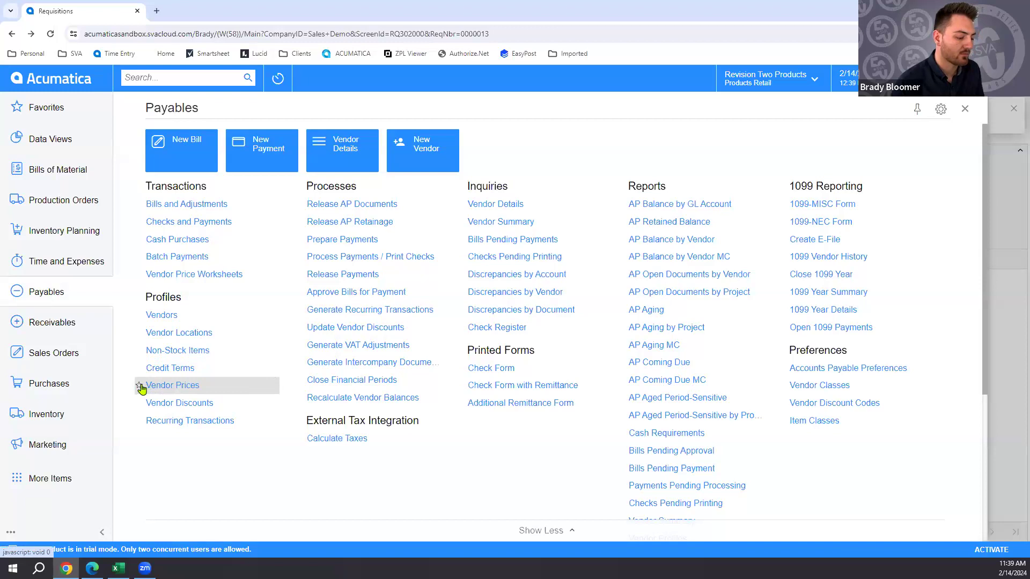
{"action": "left_click", "coordinate": [162, 388]}
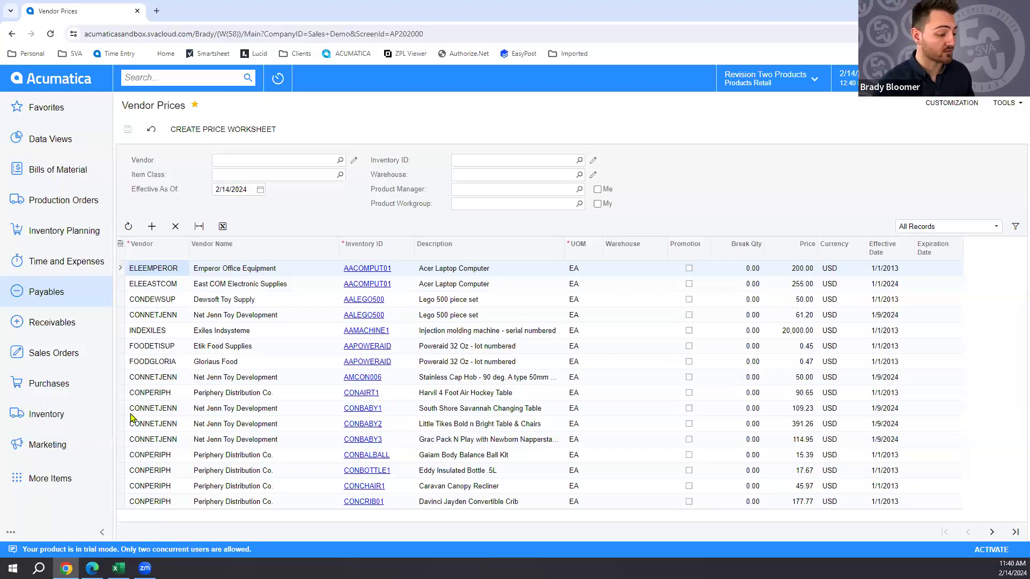
{"action": "left_click", "coordinate": [287, 162]}
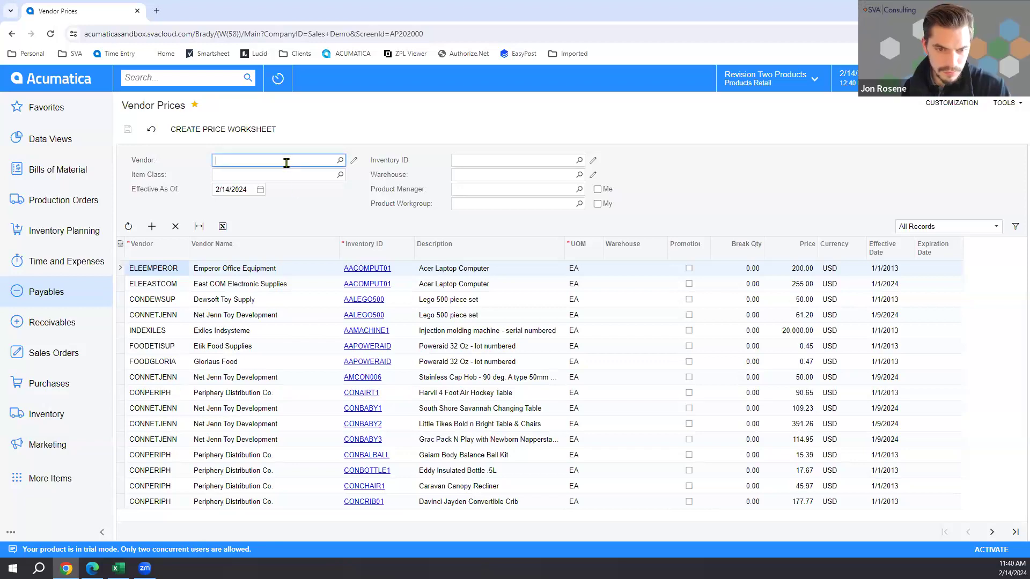
{"action": "type", "text": "goto"}
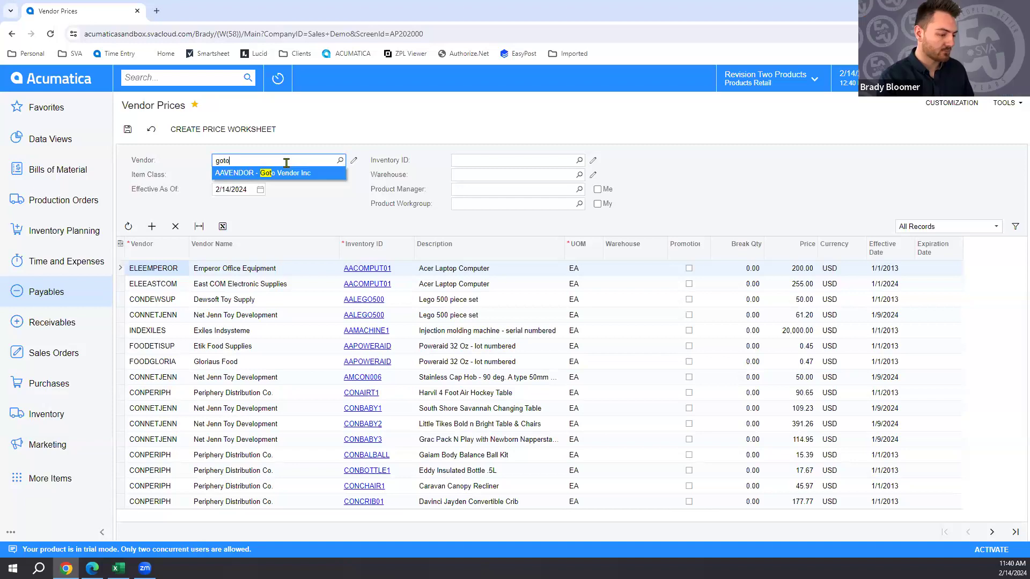
{"action": "key", "text": "Return"}
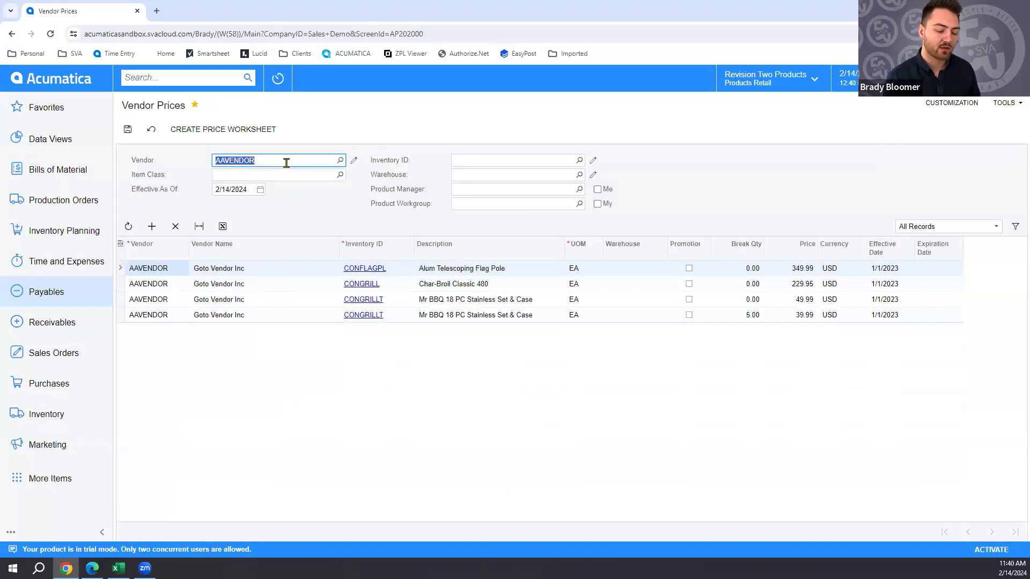
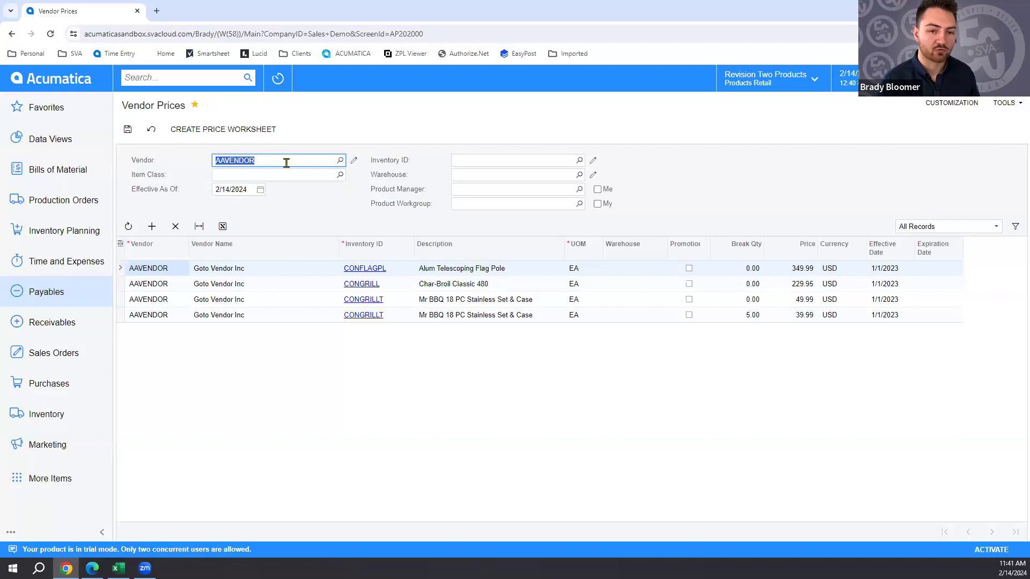
Step: Create a price worksheet from AAVENDOR's prices and set its effective date to 1/1/2024
{"action": "left_click", "coordinate": [255, 138]}
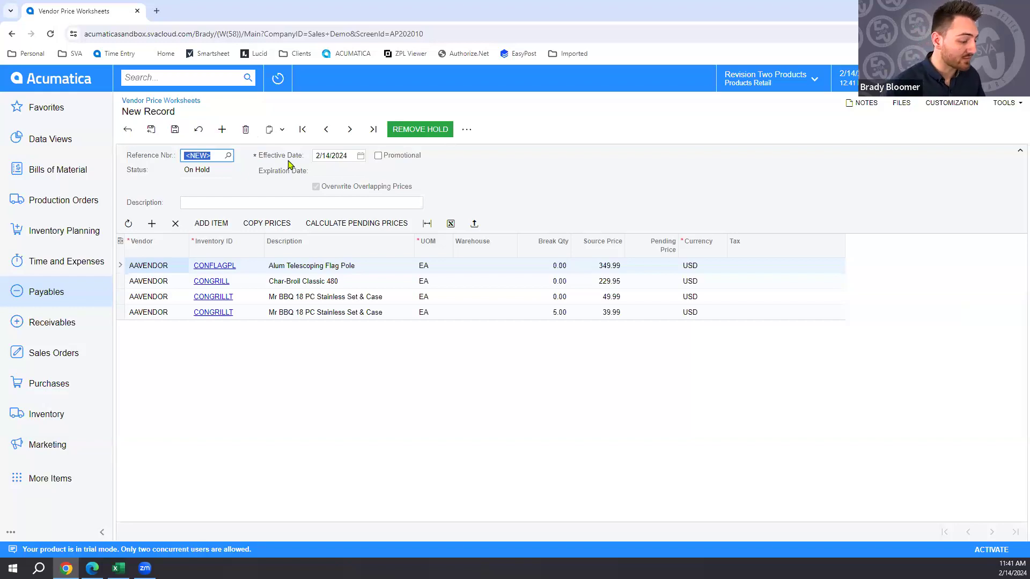
{"action": "left_click", "coordinate": [361, 157]}
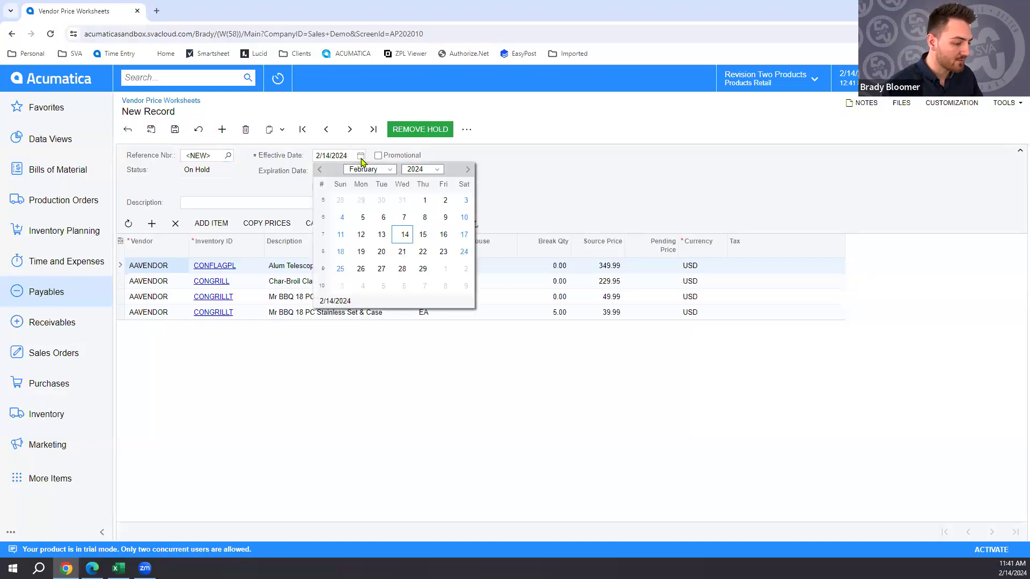
{"action": "left_click", "coordinate": [319, 170]}
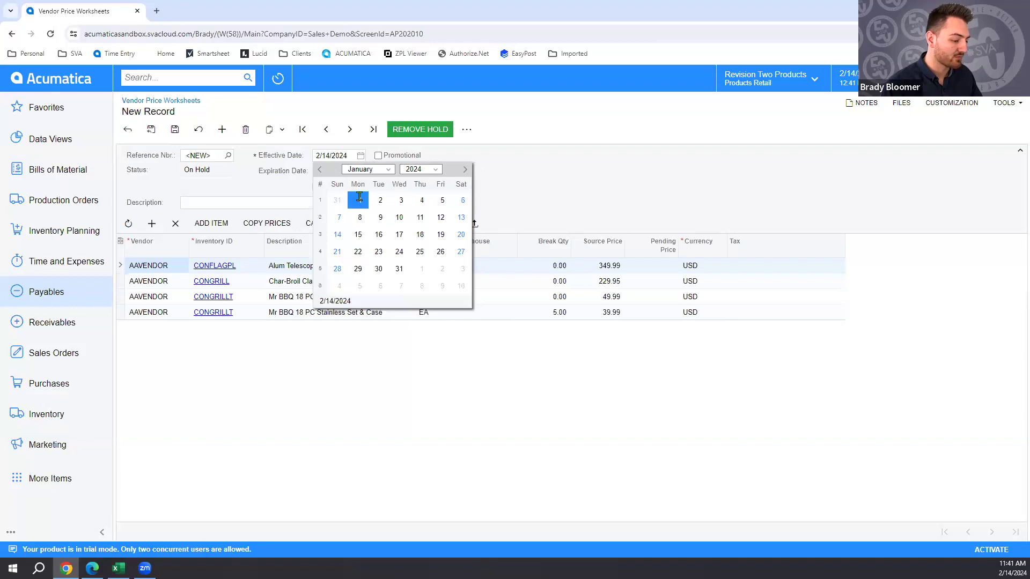
{"action": "left_click", "coordinate": [359, 199]}
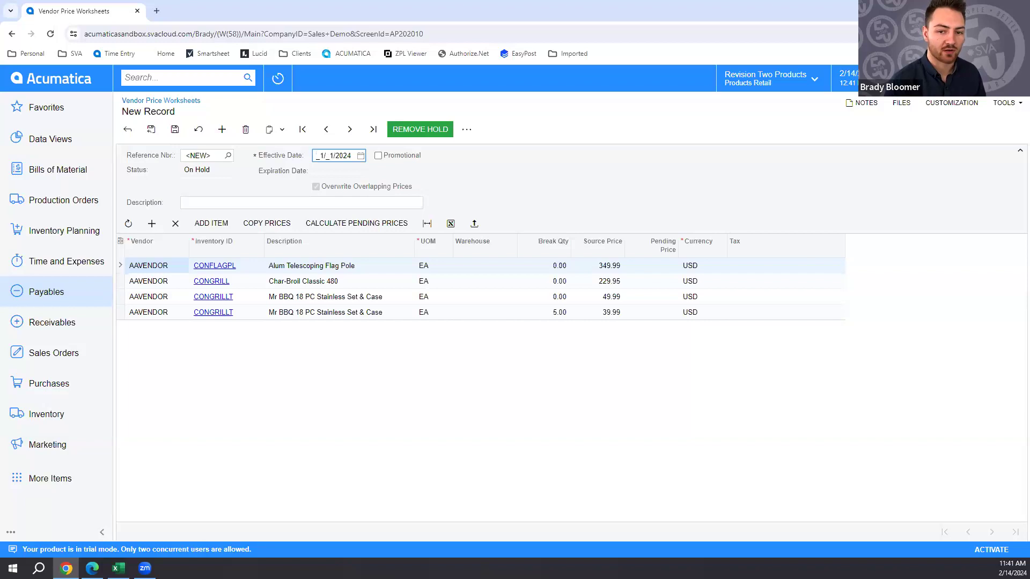
Step: Calculate the worksheet's pending prices as 105% of the original price, using Source Price as the basis and two decimal places
{"action": "left_click", "coordinate": [392, 224]}
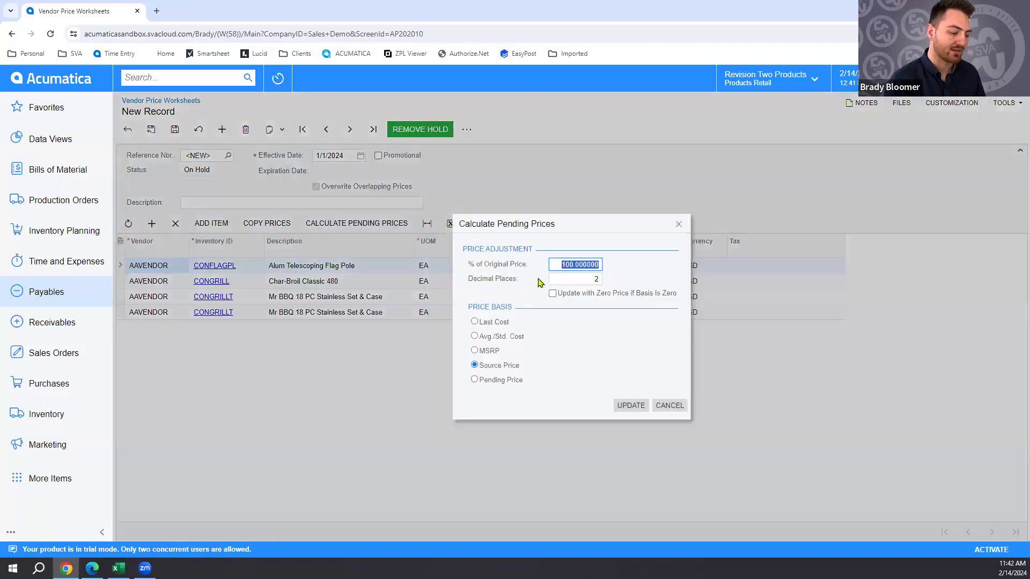
{"action": "type", "text": "105"}
{"action": "left_click", "coordinate": [675, 283]}
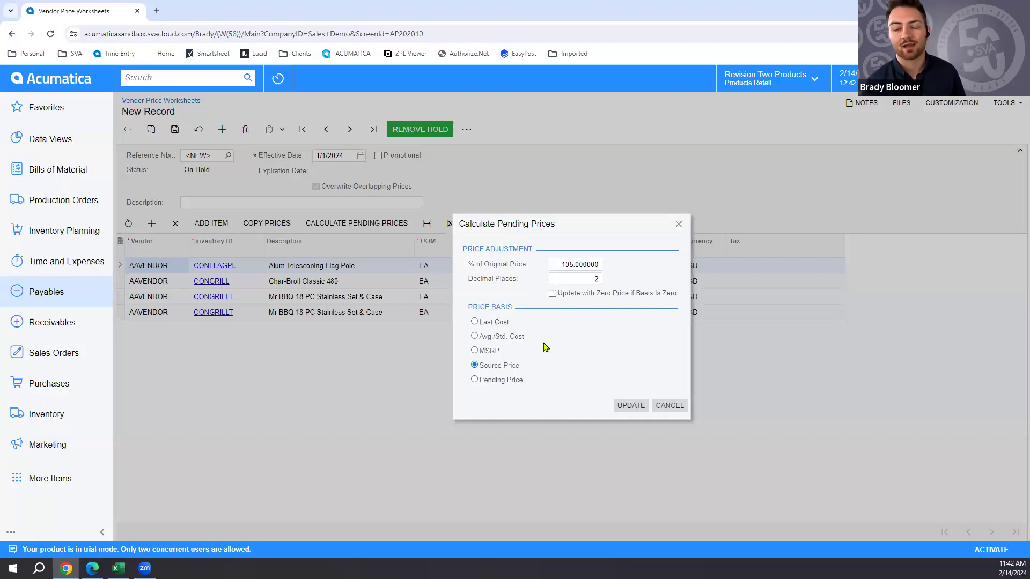
{"action": "left_click_drag", "start_coordinate": [606, 230], "coordinate": [802, 223]}
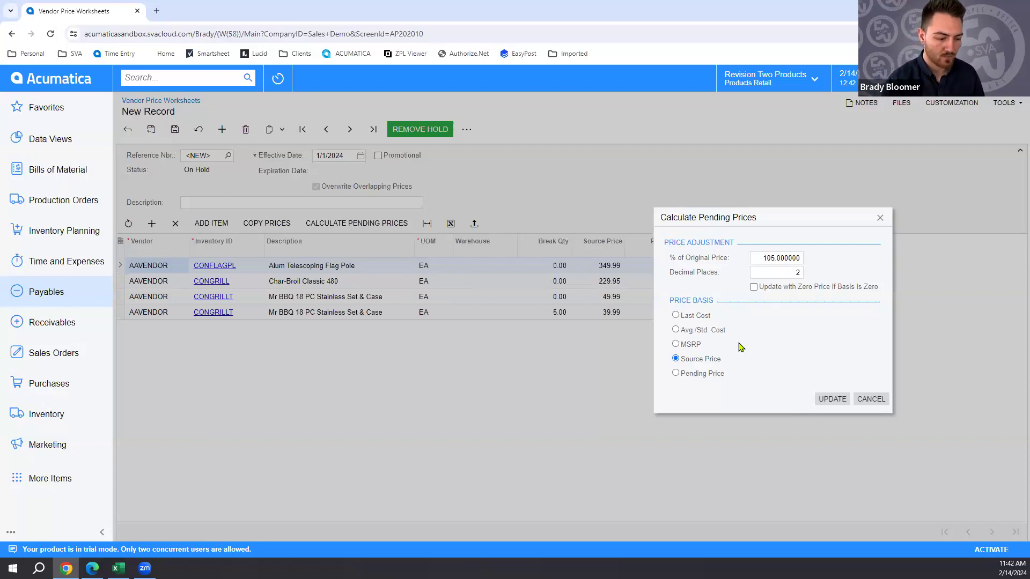
{"action": "left_click", "coordinate": [828, 399]}
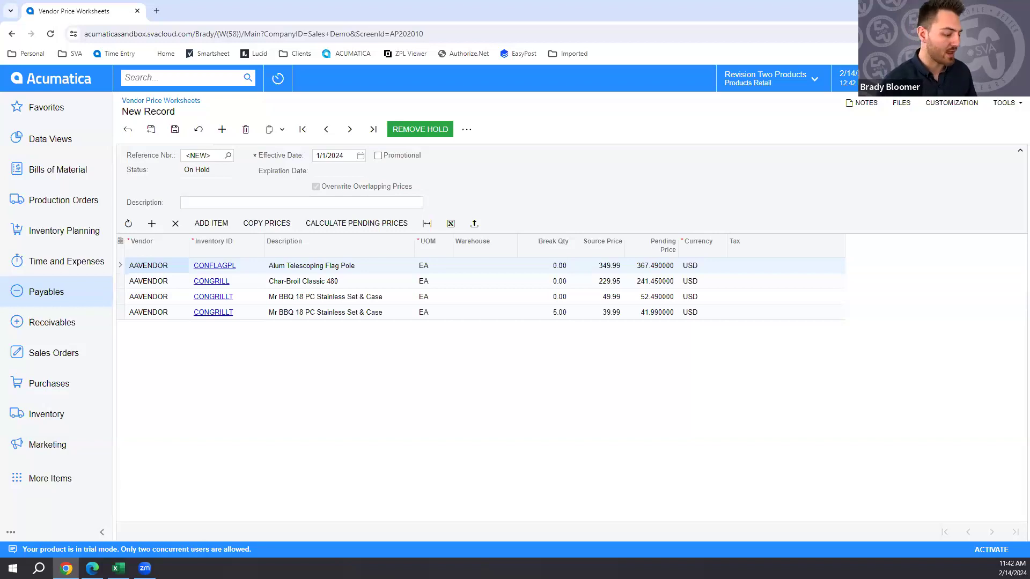
Step: View the vendor's price list in Excel and upload GoTo '24 Price List (1).xlsx to the worksheet lines with mode Update Existing
{"action": "left_click", "coordinate": [119, 564]}
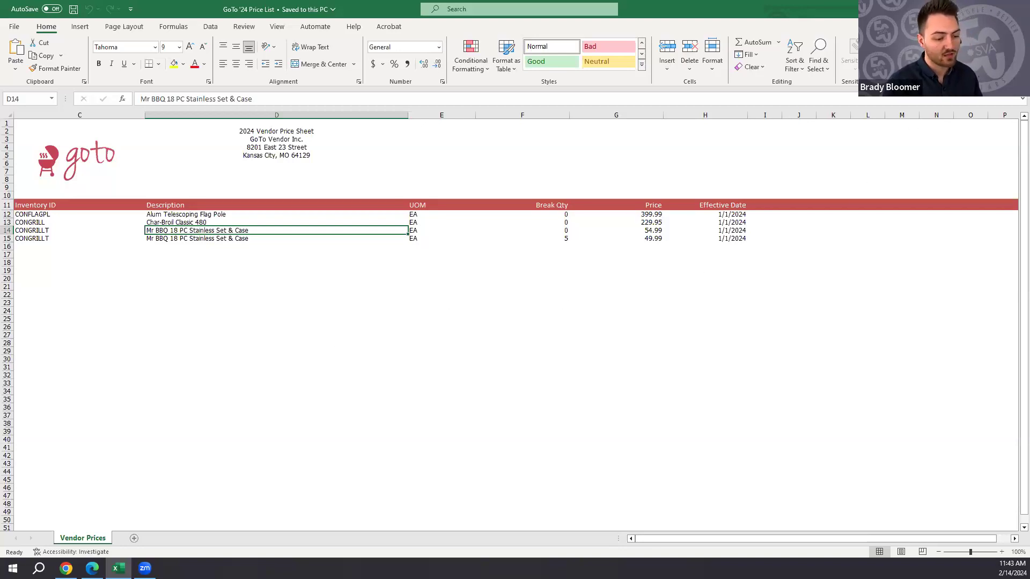
{"action": "key", "text": "alt+Tab"}
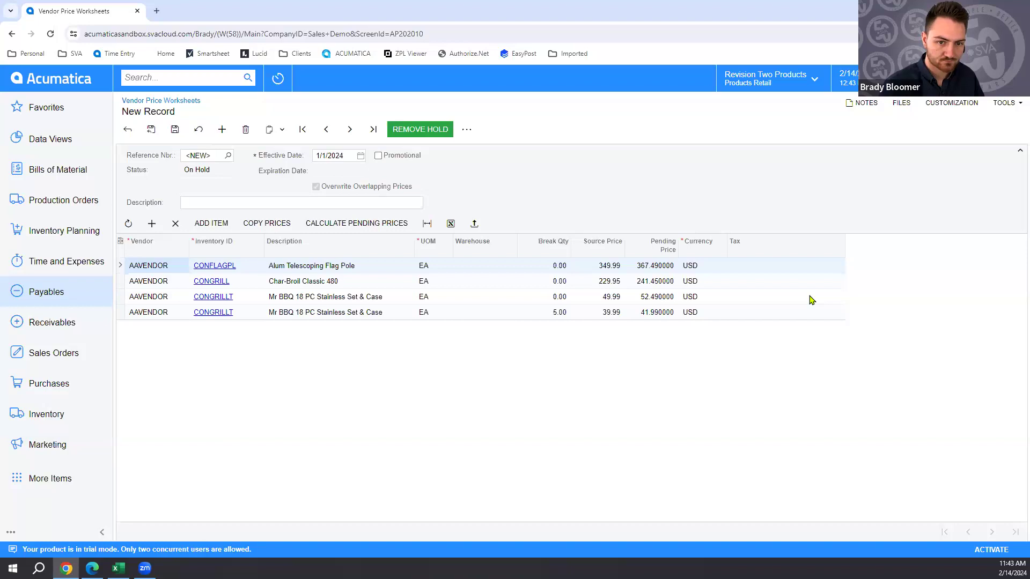
{"action": "left_click", "coordinate": [475, 226]}
{"action": "left_click", "coordinate": [531, 319]}
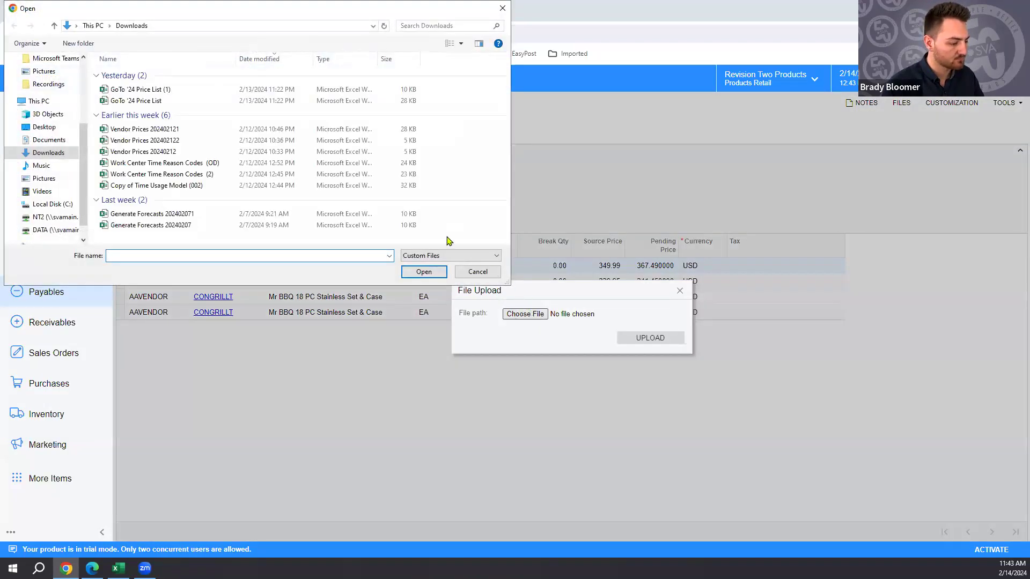
{"action": "double_click", "coordinate": [202, 91]}
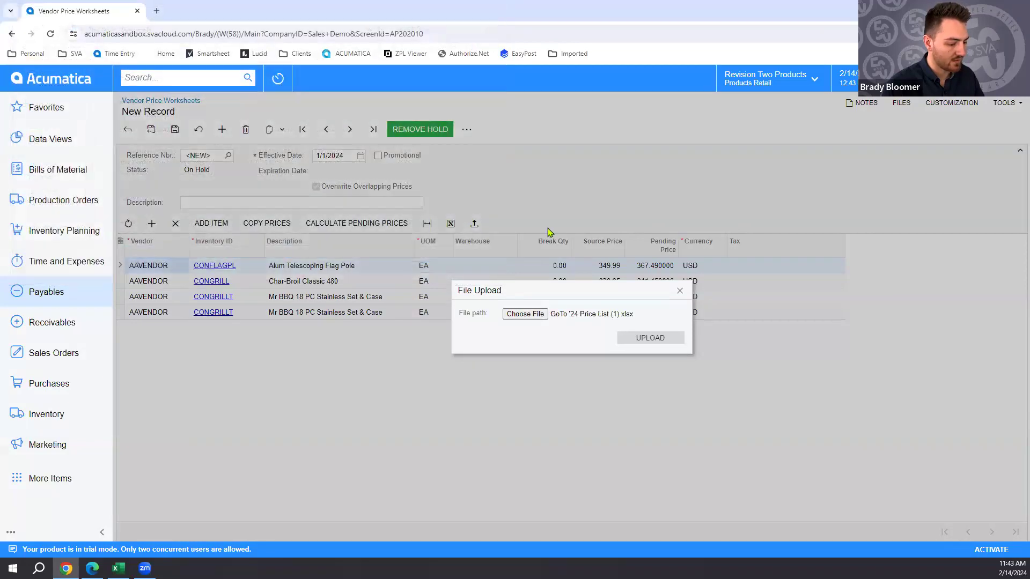
{"action": "left_click", "coordinate": [646, 339]}
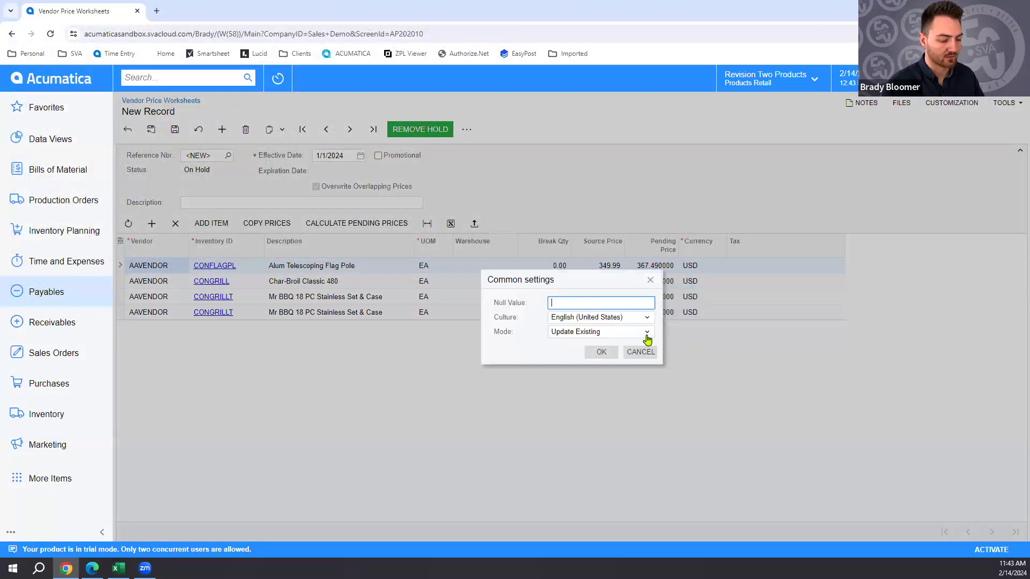
{"action": "left_click", "coordinate": [646, 333]}
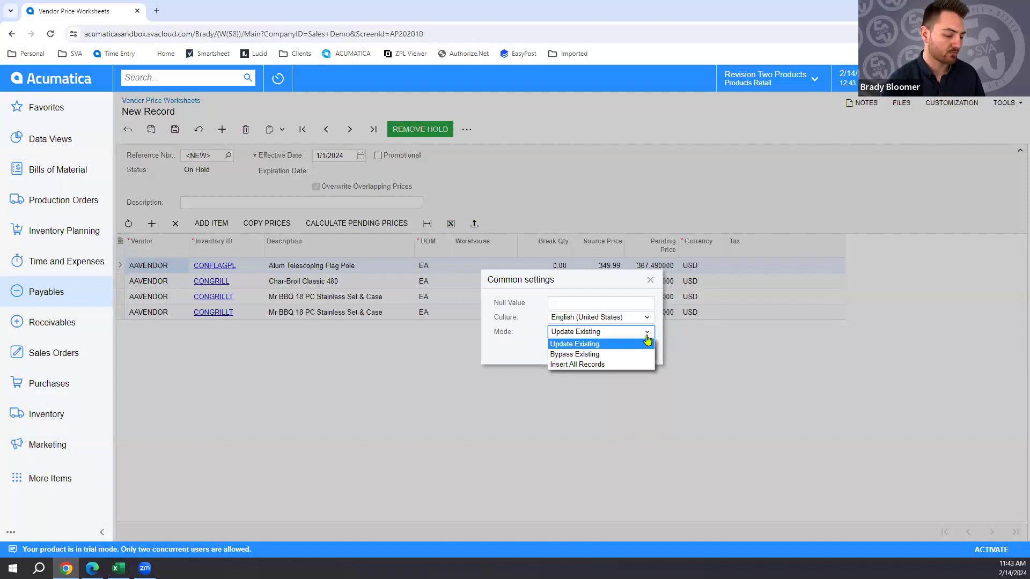
{"action": "left_click", "coordinate": [647, 337]}
{"action": "left_click", "coordinate": [601, 352]}
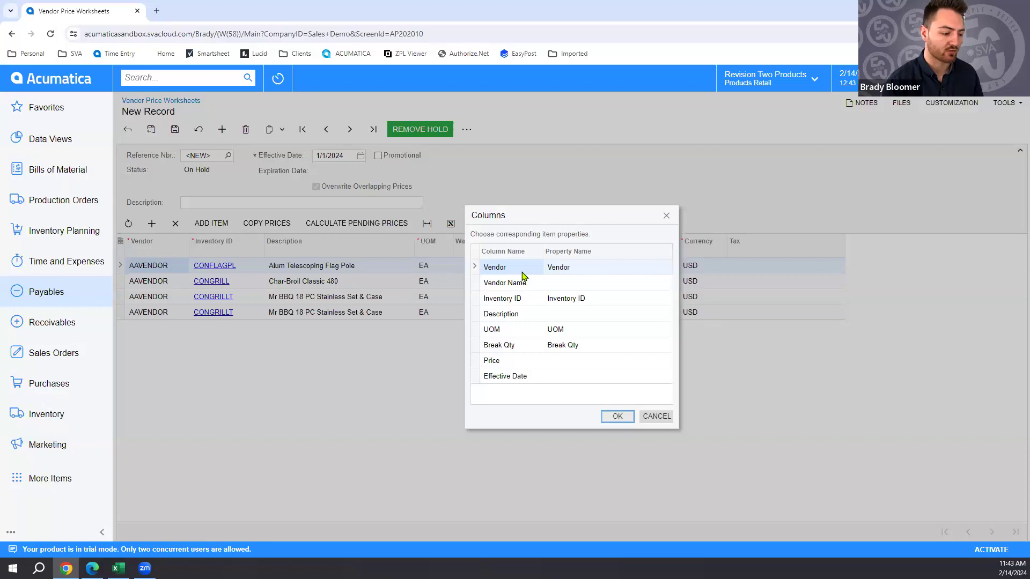
Step: Map the file's Price column to Pending Price and complete the import
{"action": "left_click", "coordinate": [570, 271]}
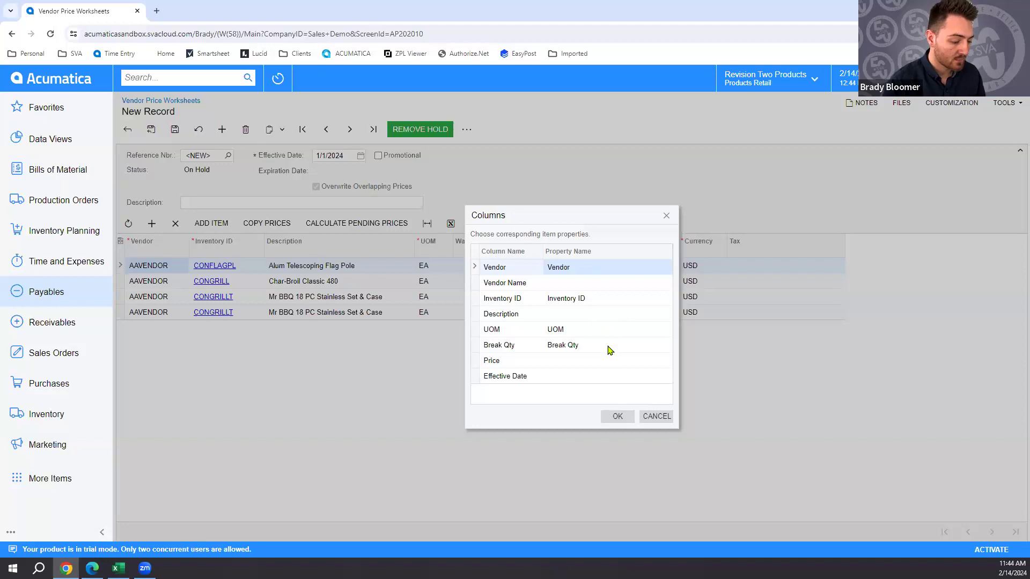
{"action": "left_click", "coordinate": [613, 366]}
{"action": "left_click", "coordinate": [614, 368]}
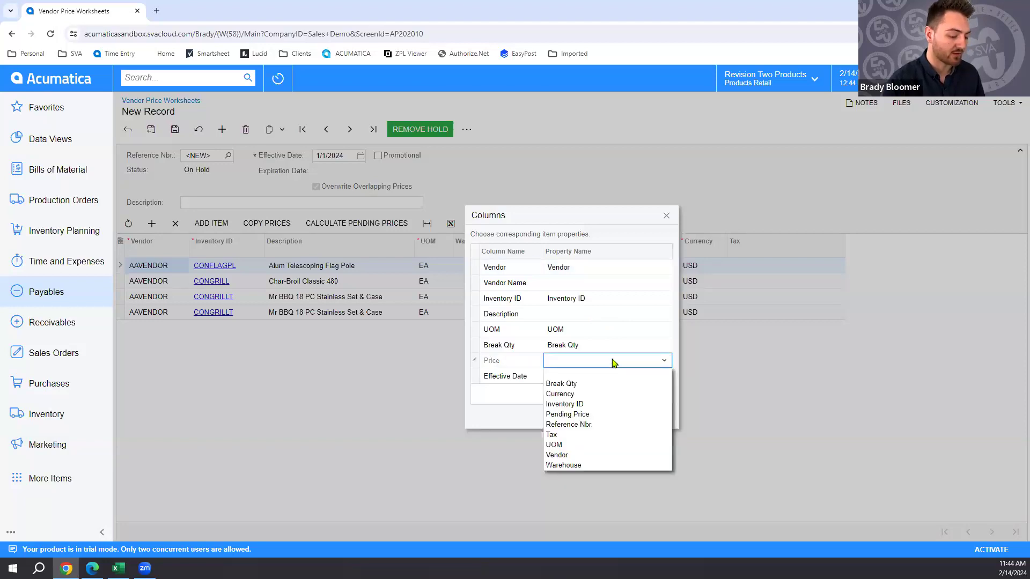
{"action": "left_click", "coordinate": [604, 414]}
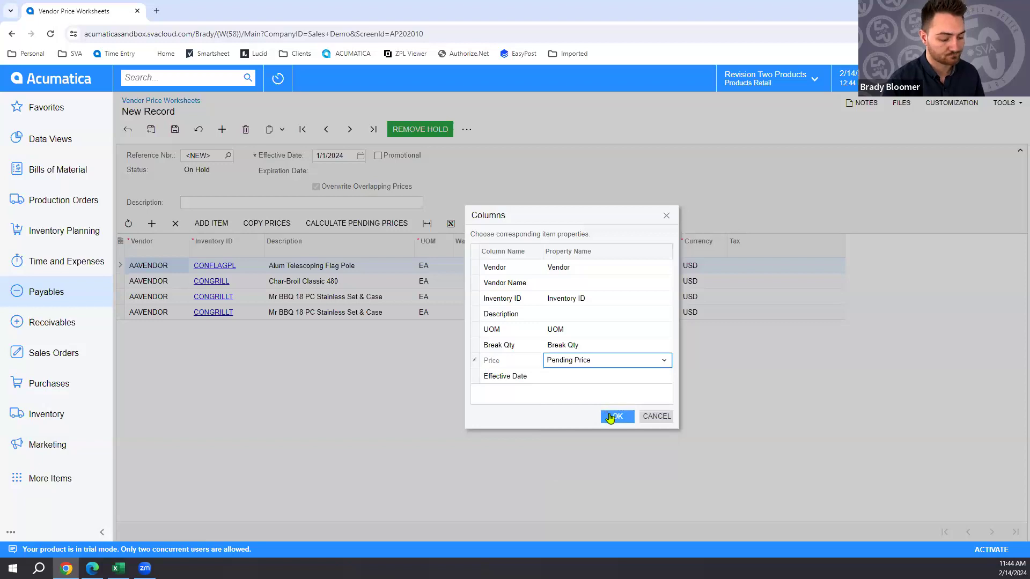
{"action": "left_click", "coordinate": [610, 417]}
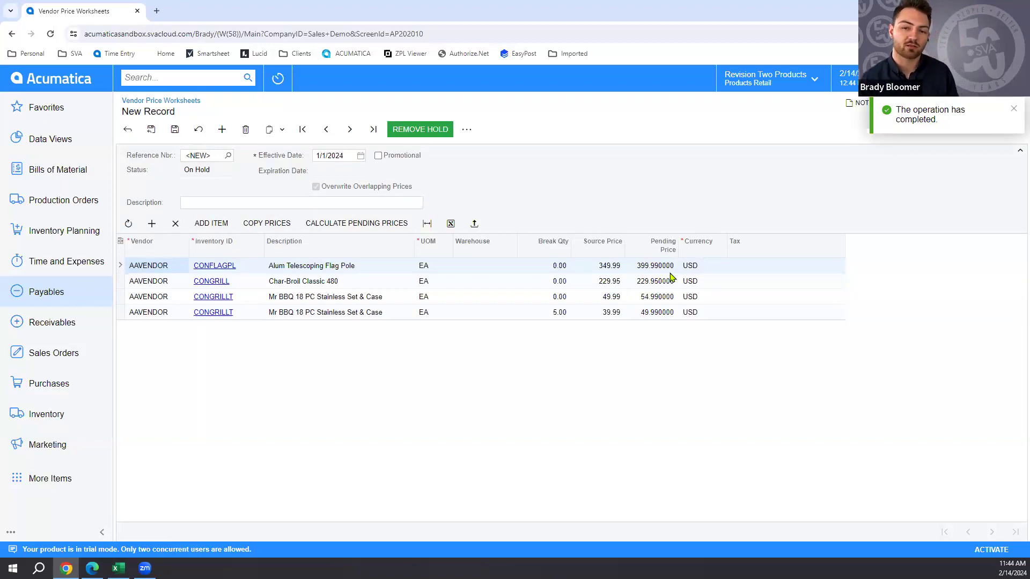
Step: Compare the imported pending prices with the Price column of the vendor price sheet in Excel
{"action": "left_click", "coordinate": [119, 568]}
{"action": "left_click_drag", "start_coordinate": [653, 214], "coordinate": [656, 238]}
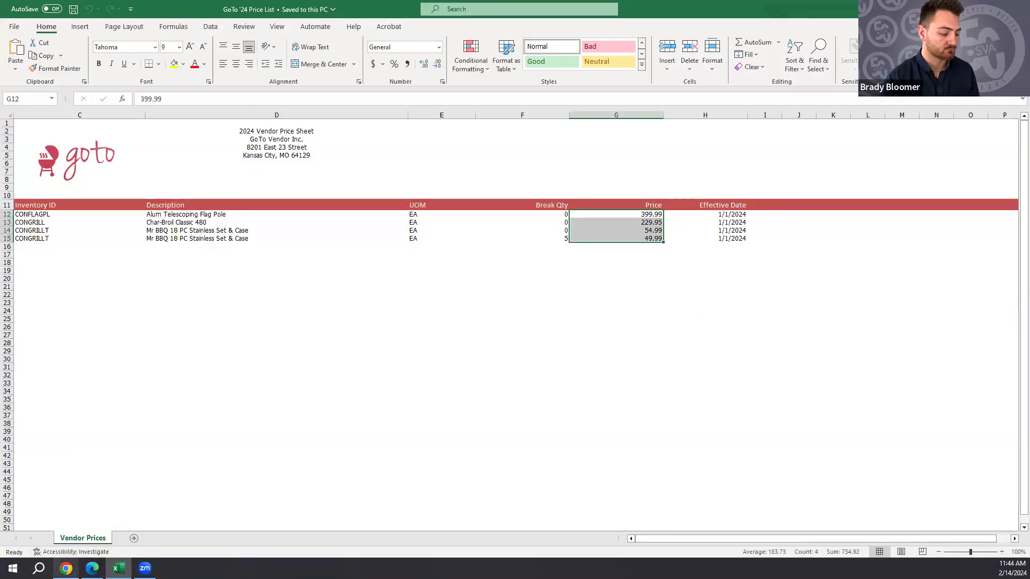
{"action": "left_click", "coordinate": [66, 569]}
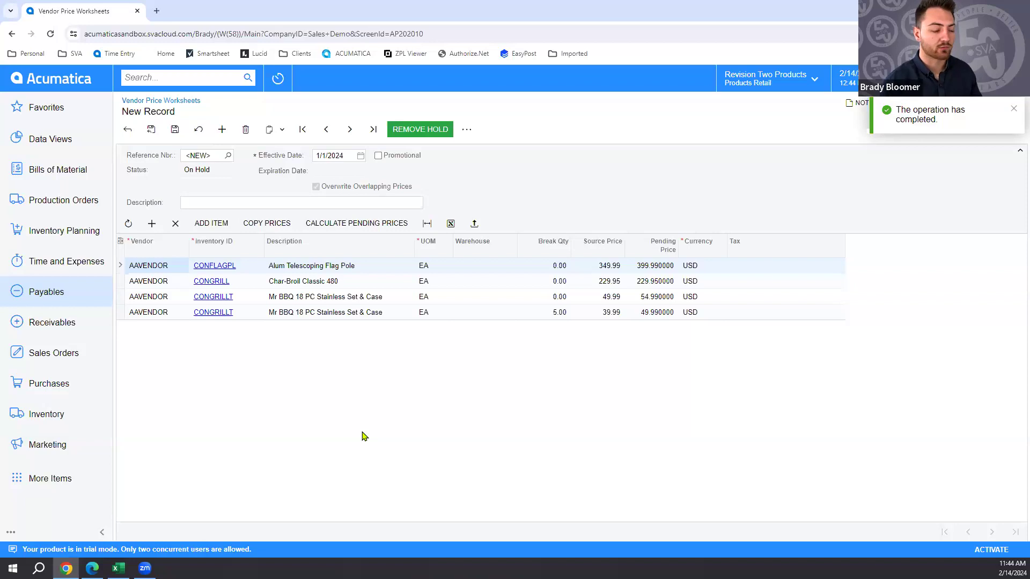
Step: Save the vendor price worksheet, take it off hold and release it
{"action": "left_click", "coordinate": [175, 129]}
{"action": "left_click", "coordinate": [410, 132]}
{"action": "left_click", "coordinate": [410, 131]}
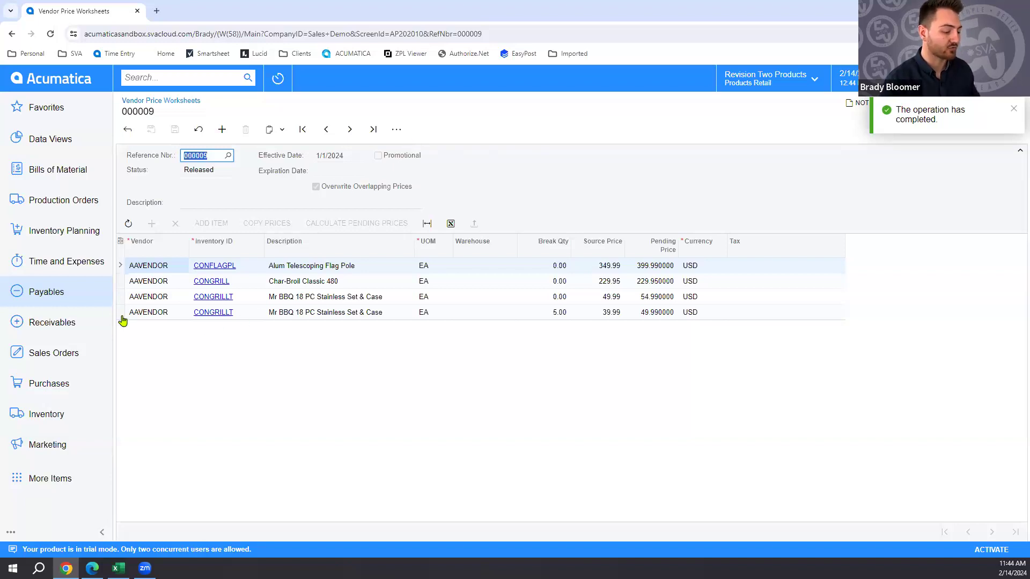
Step: Open the vendor prices, filter them to vendor AAVENDOR (Goto Vendor Inc) and check the updated item prices
{"action": "left_click", "coordinate": [103, 301]}
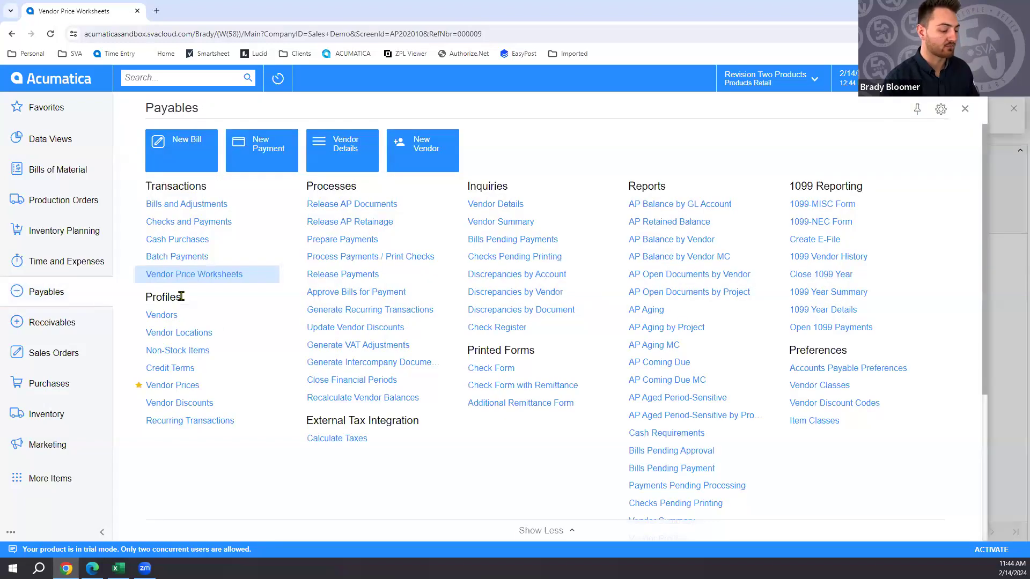
{"action": "left_click", "coordinate": [194, 393]}
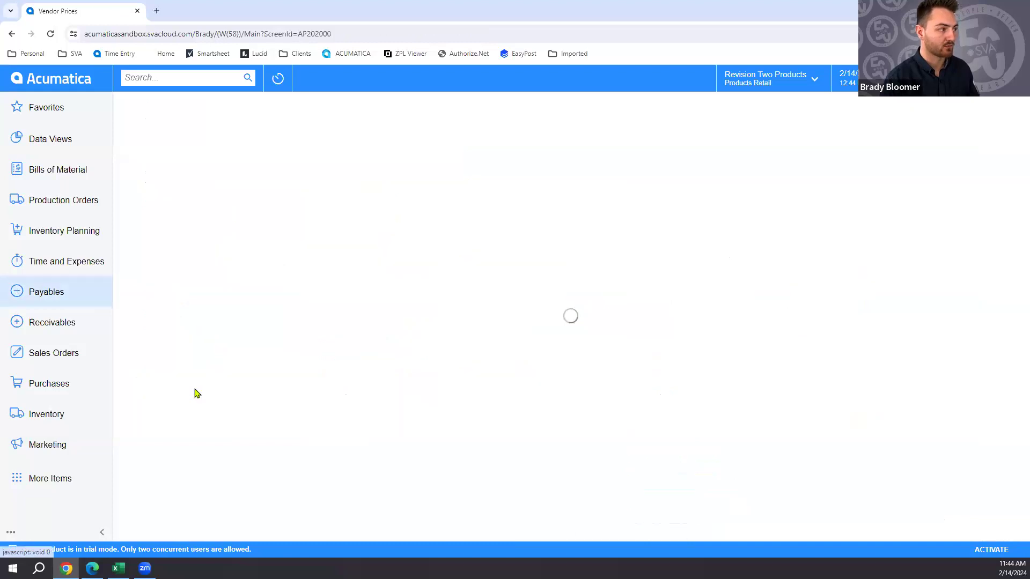
{"action": "left_click", "coordinate": [277, 161]}
{"action": "type", "text": "goto"}
{"action": "key", "text": "Return"}
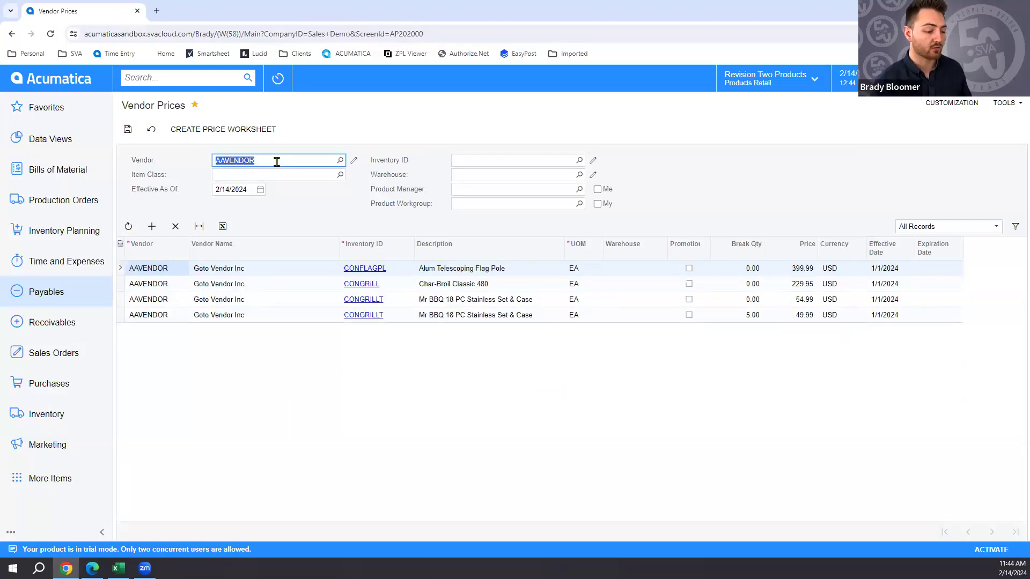
{"action": "left_click", "coordinate": [799, 283]}
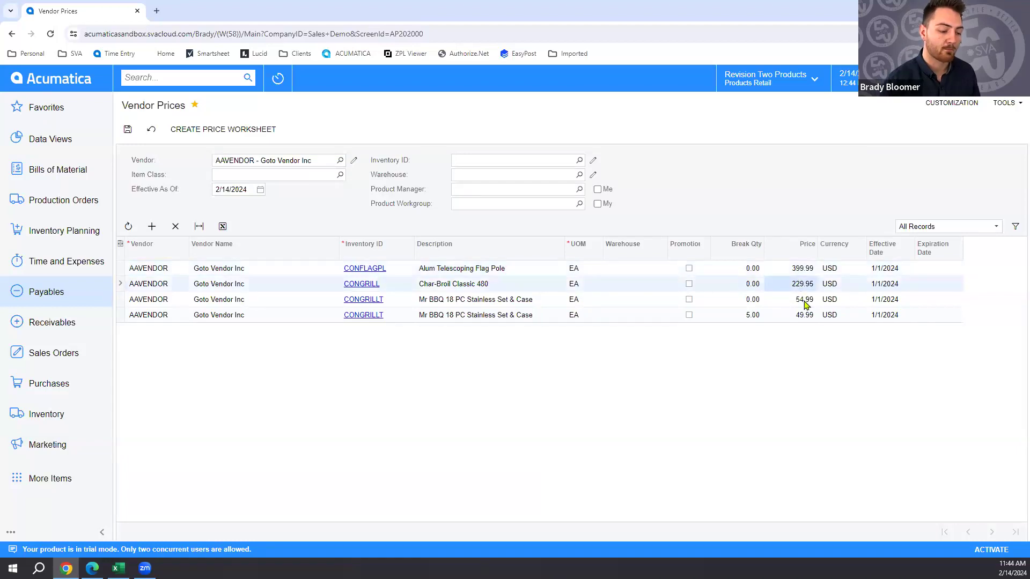
{"action": "left_click", "coordinate": [804, 303]}
{"action": "left_click", "coordinate": [806, 317]}
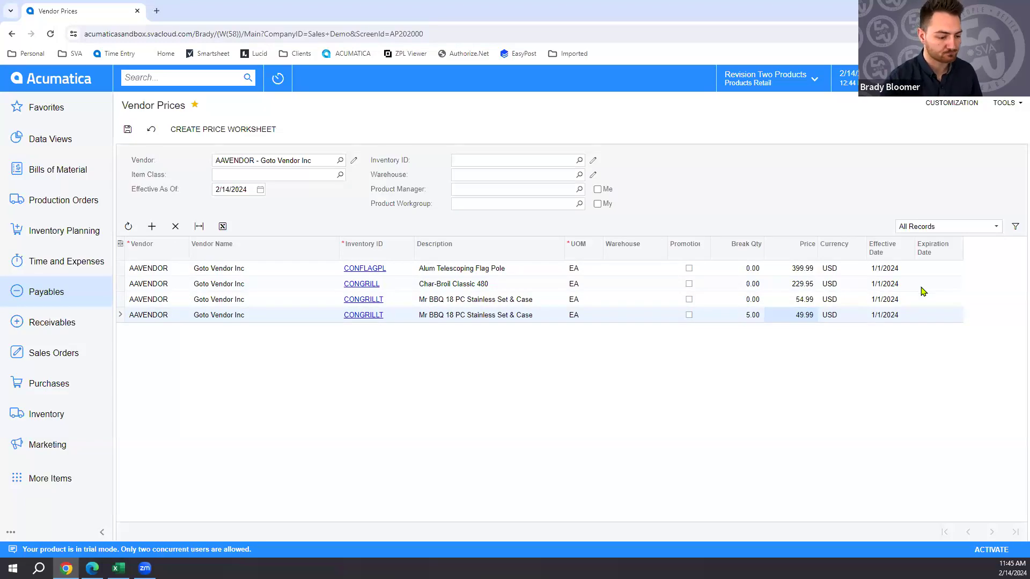
Step: Clear the Effective As Of date filter and examine the expiration and effective dates of the flag pole's old and new prices
{"action": "left_click", "coordinate": [227, 191]}
{"action": "left_click_drag", "start_coordinate": [216, 190], "coordinate": [259, 191]}
{"action": "key", "text": "BackSpace"}
{"action": "left_click", "coordinate": [318, 207]}
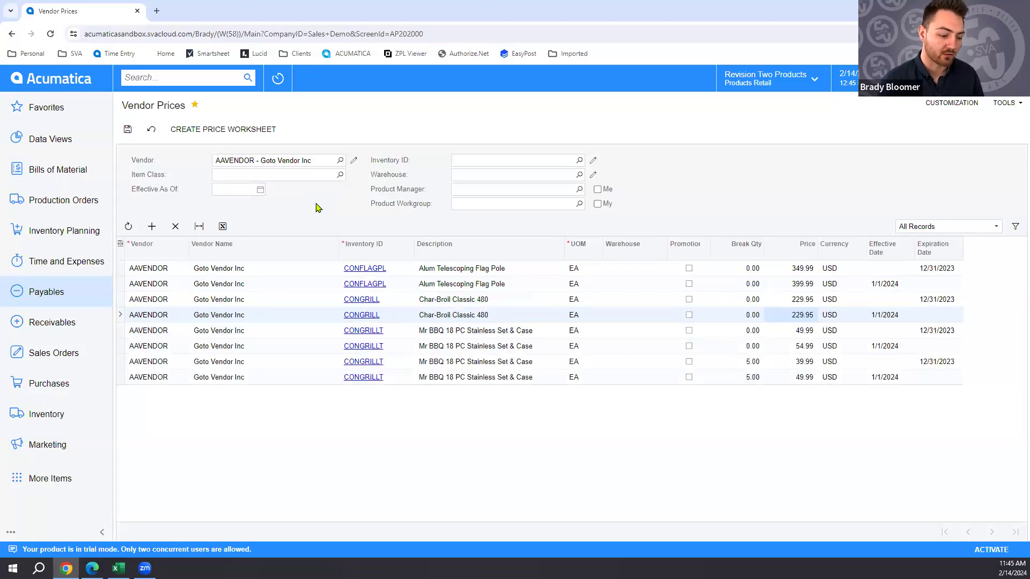
{"action": "left_click", "coordinate": [930, 271]}
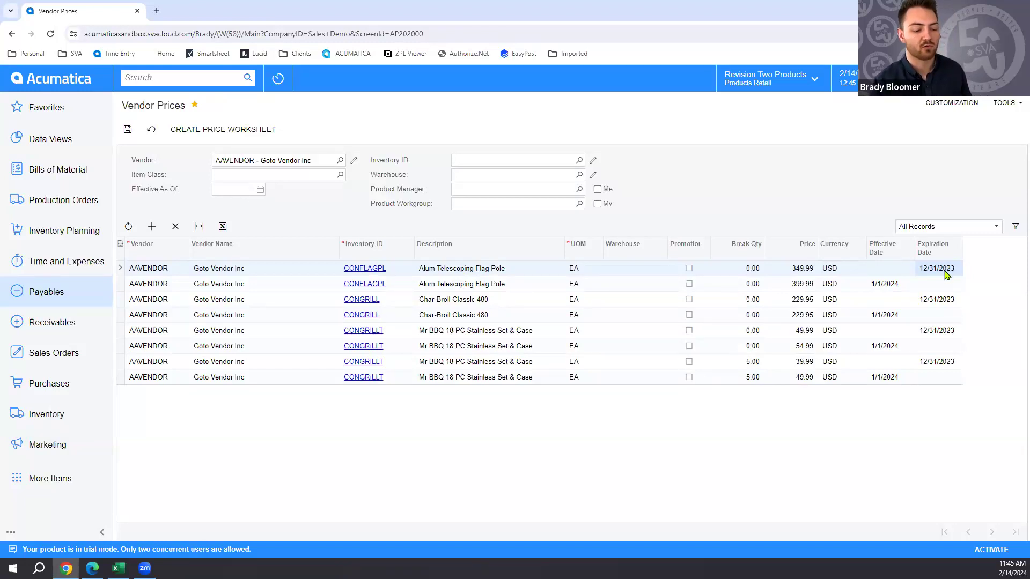
{"action": "left_click", "coordinate": [899, 285]}
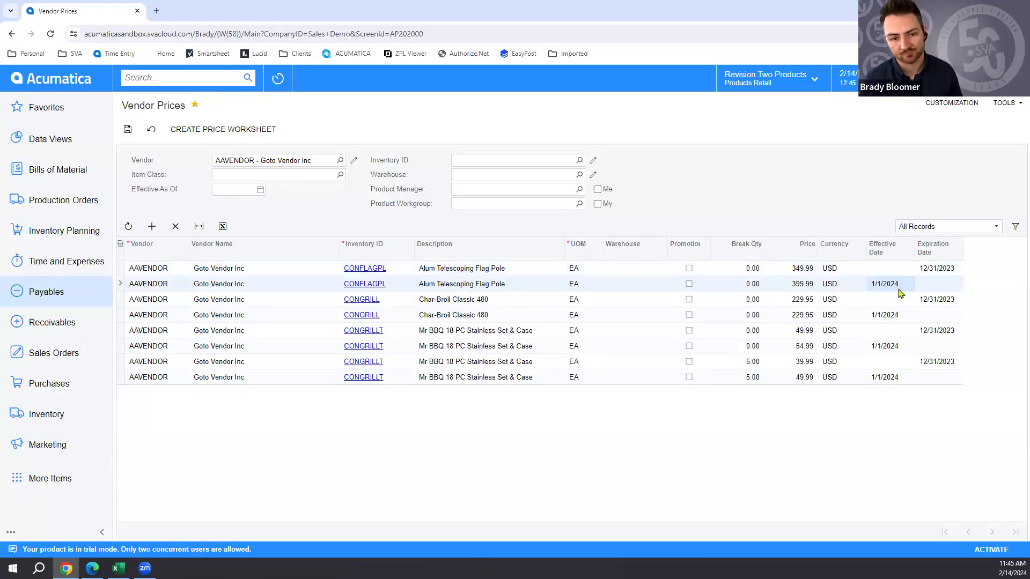